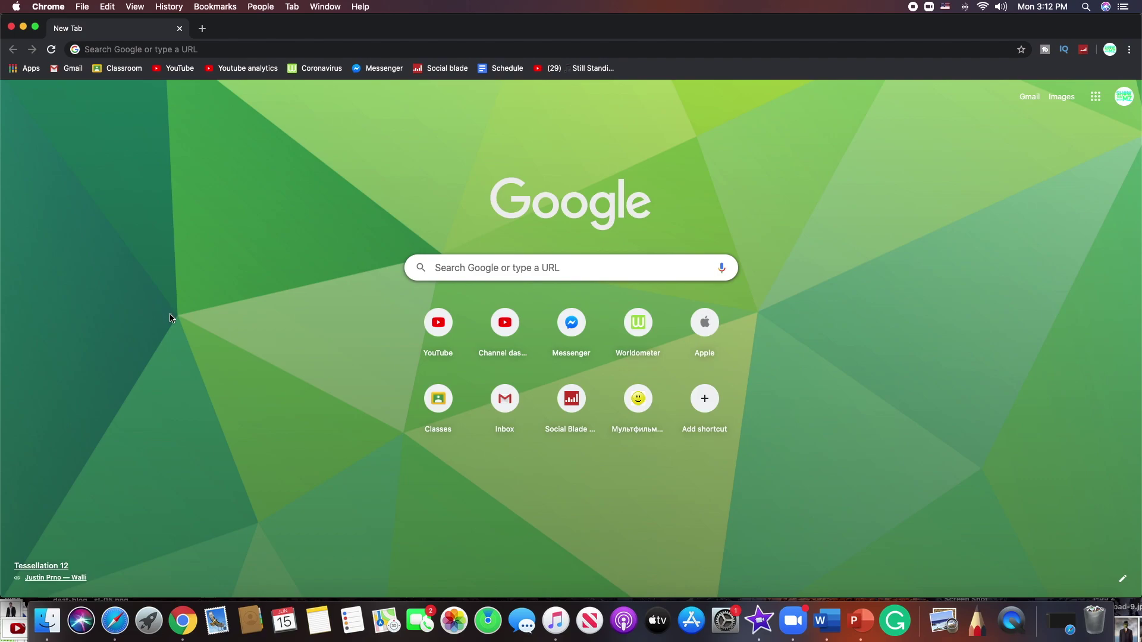
# - Search Google for "autodesk sketchbook" and open the official sketchbook.com website
pyautogui.click(159, 50)
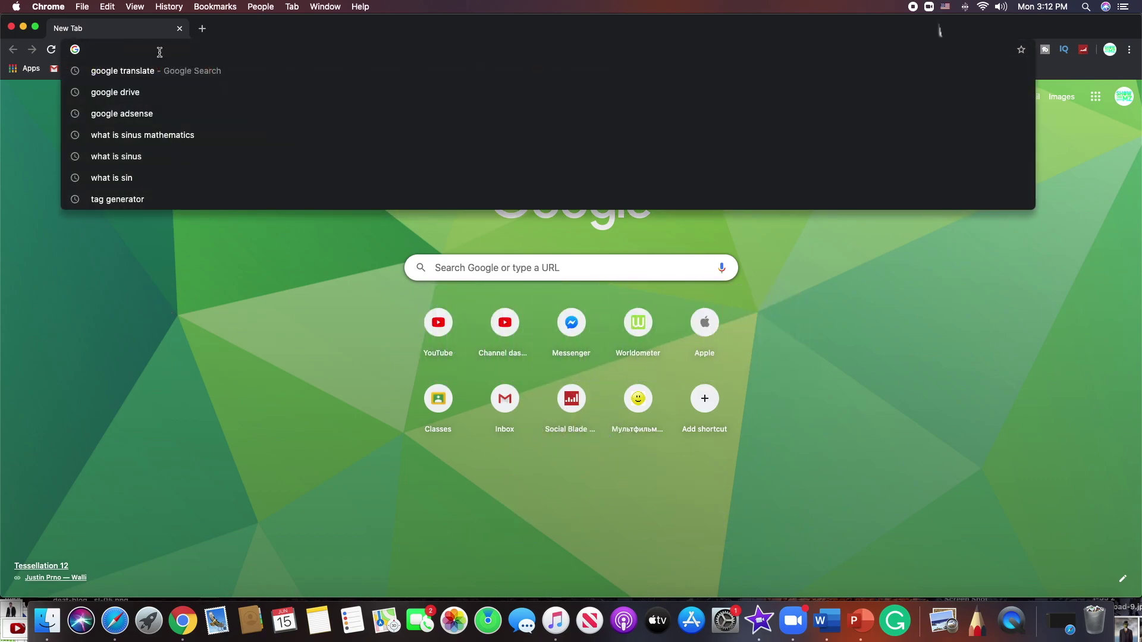
pyautogui.write('a')
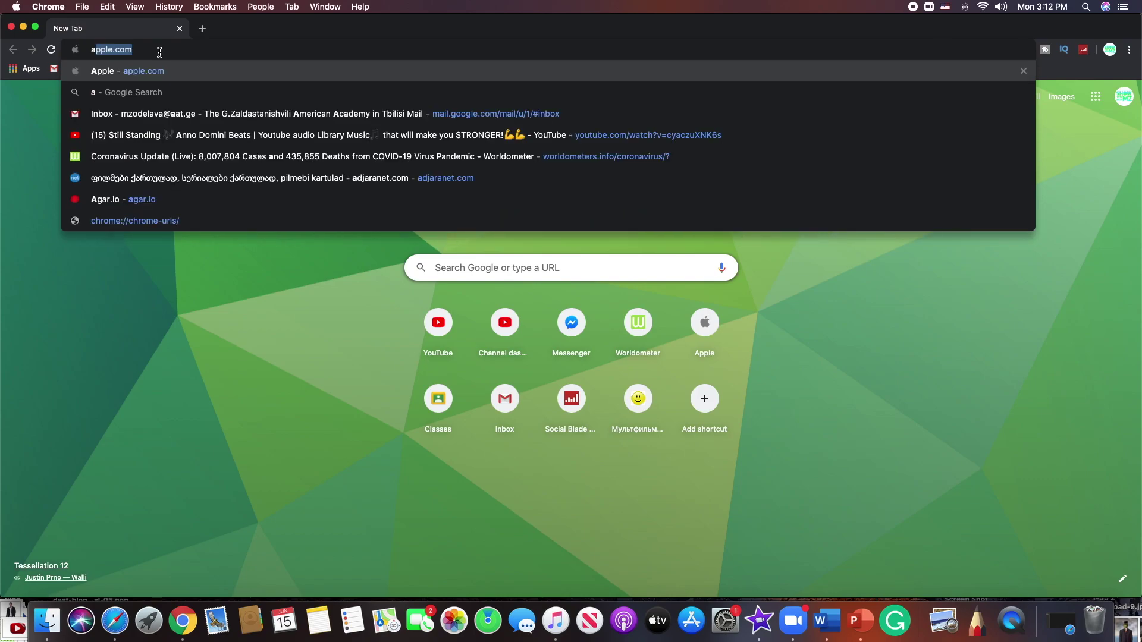
pyautogui.write('utodesk s')
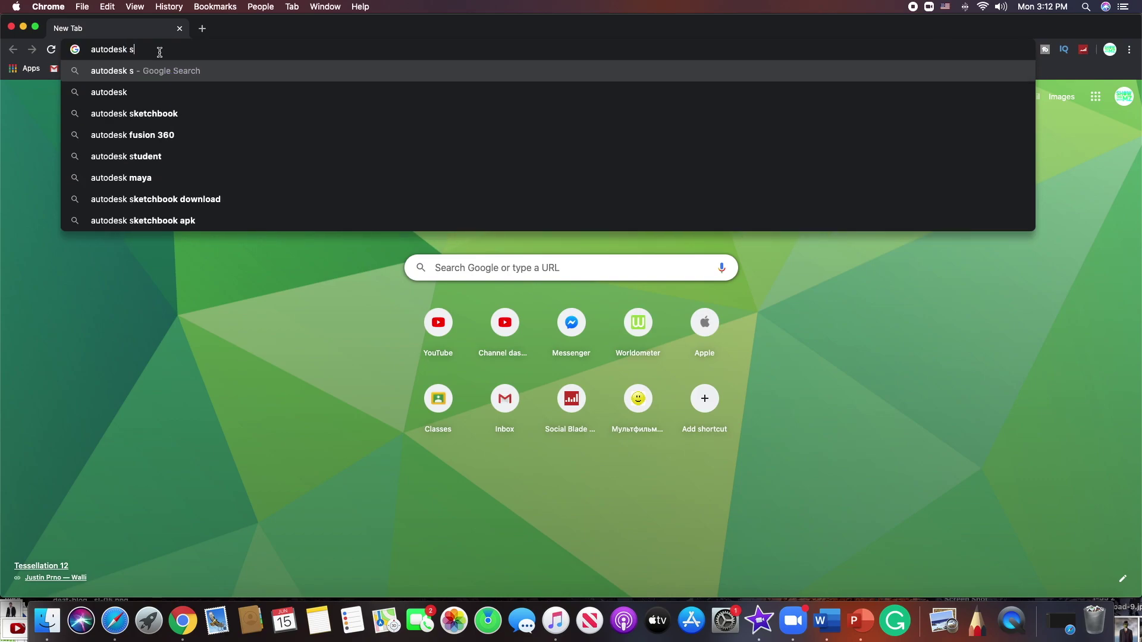
pyautogui.write('ketchbook')
pyautogui.press('Return')
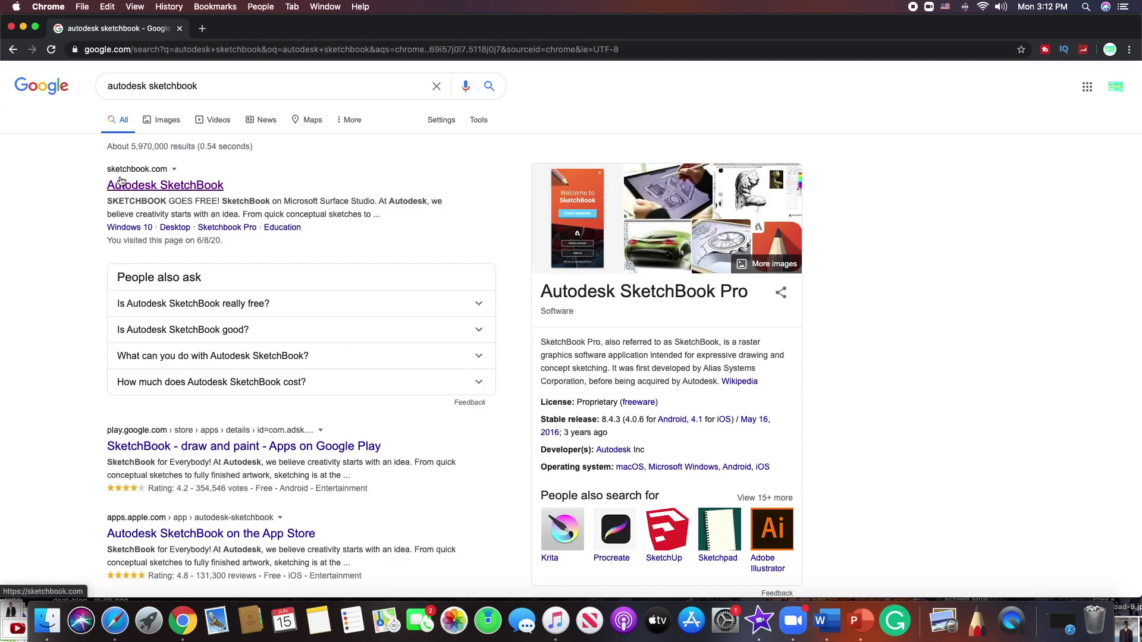
pyautogui.click(121, 182)
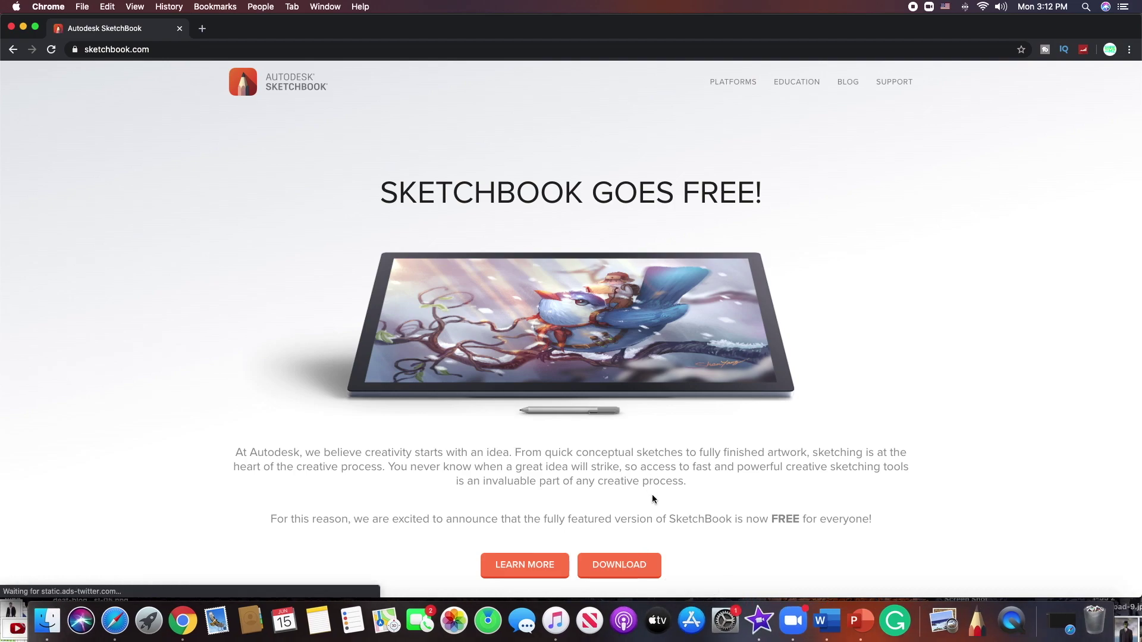
# - Switch to SketchBook and create a new animation FlipBook with the HD (1280 x 720) preset, 12 frames per second and 240 frames
pyautogui.click(978, 622)
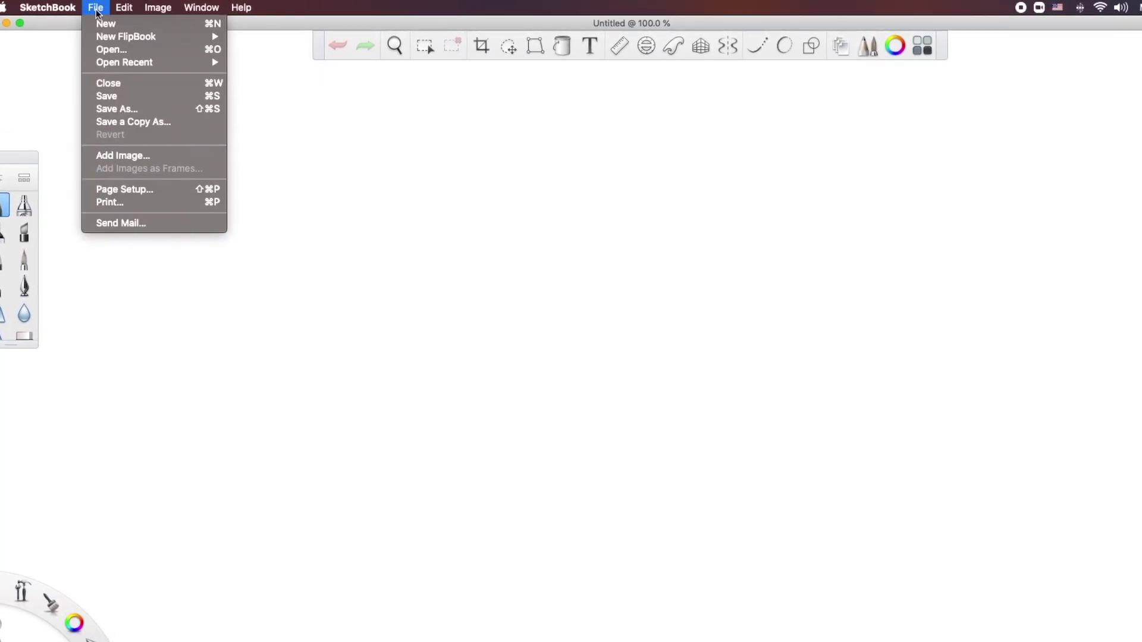
pyautogui.moveTo(101, 38)
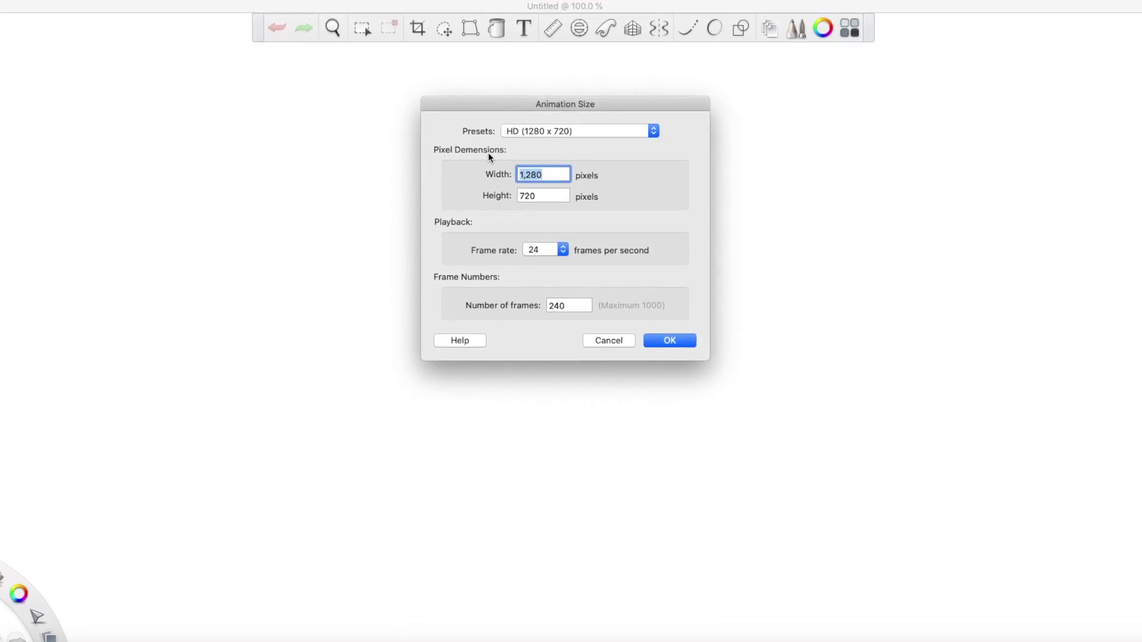
pyautogui.click(535, 258)
pyautogui.click(521, 251)
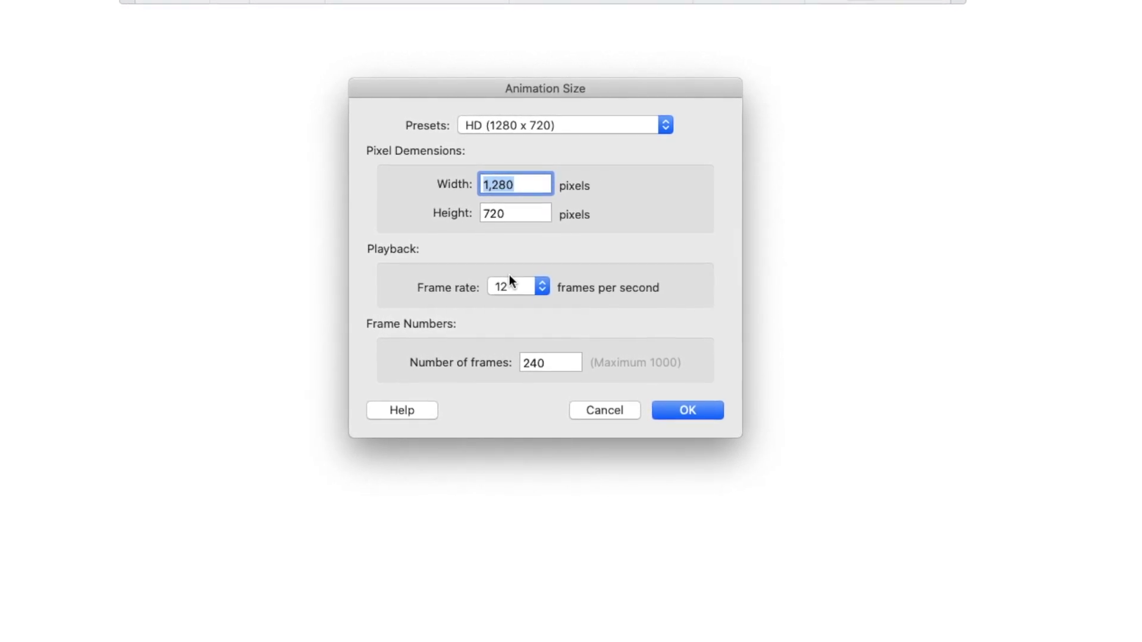
pyautogui.moveTo(543, 367); pyautogui.dragTo(521, 369)
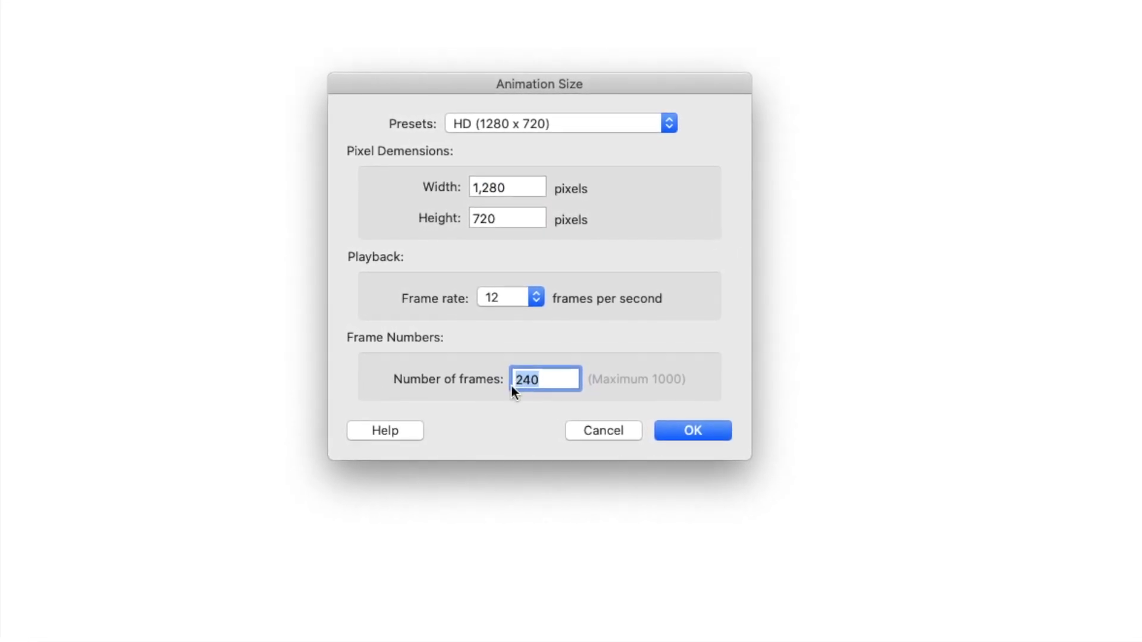
pyautogui.click(539, 384)
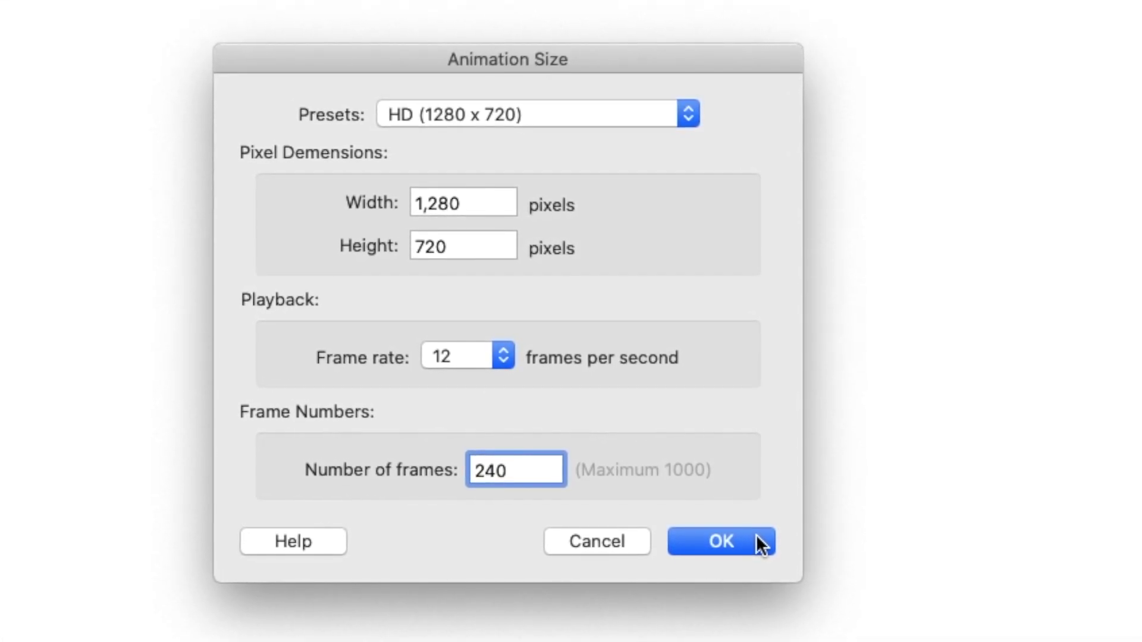
pyautogui.click(757, 538)
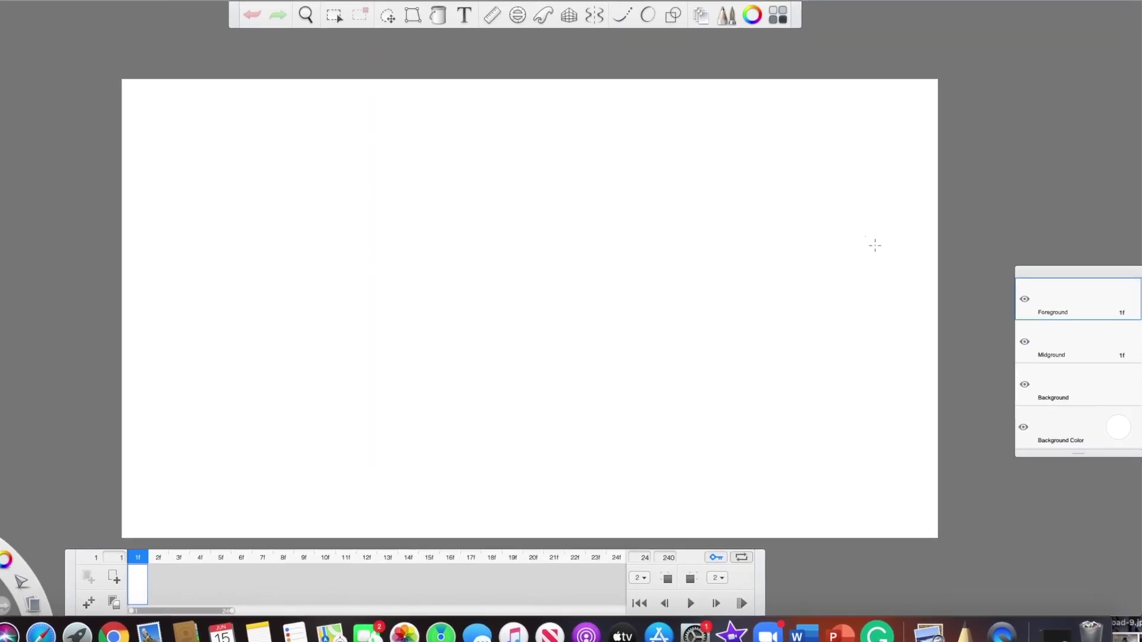
# - Select the Background layer and set the brush color to bright yellow (R 255, G 251, B 0)
pyautogui.click(1059, 395)
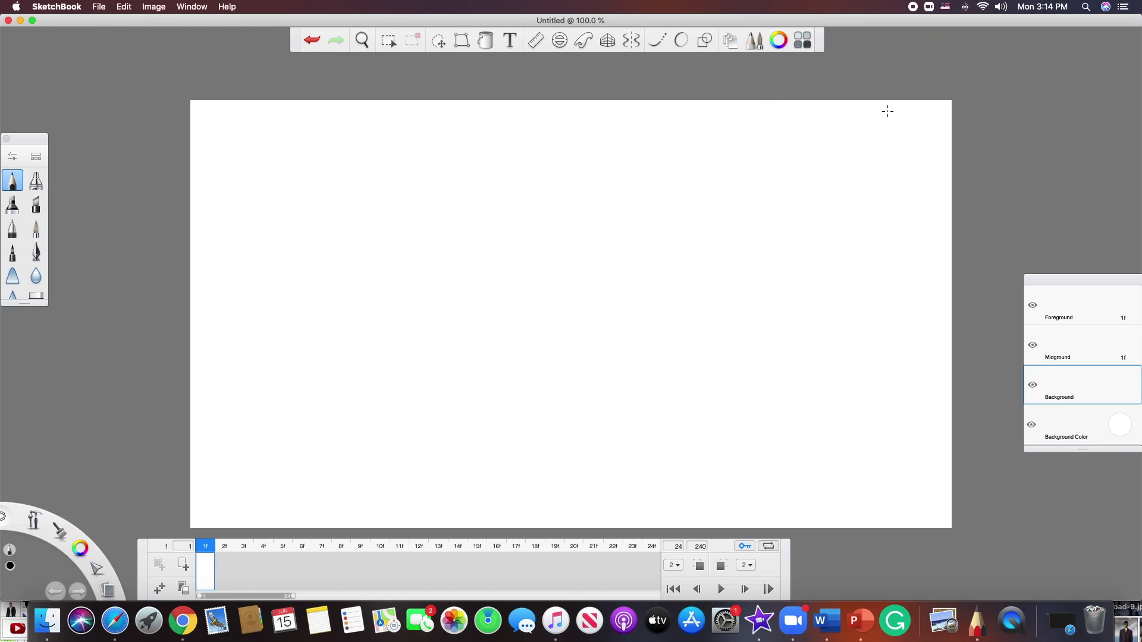
pyautogui.moveTo(887, 111); pyautogui.dragTo(856, 137)
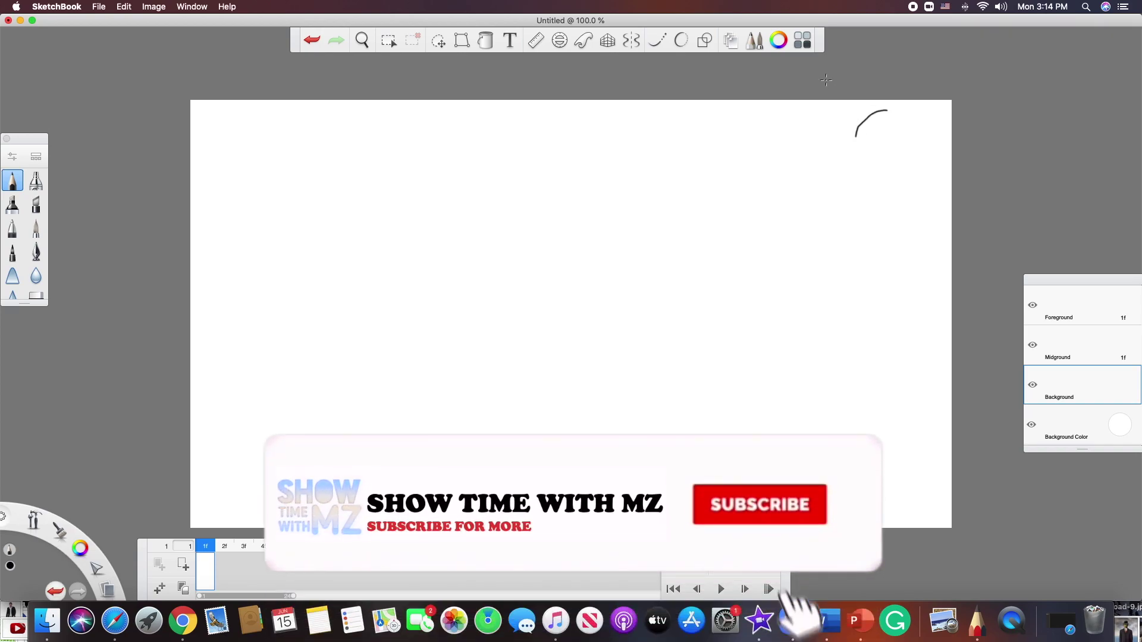
pyautogui.click(307, 47)
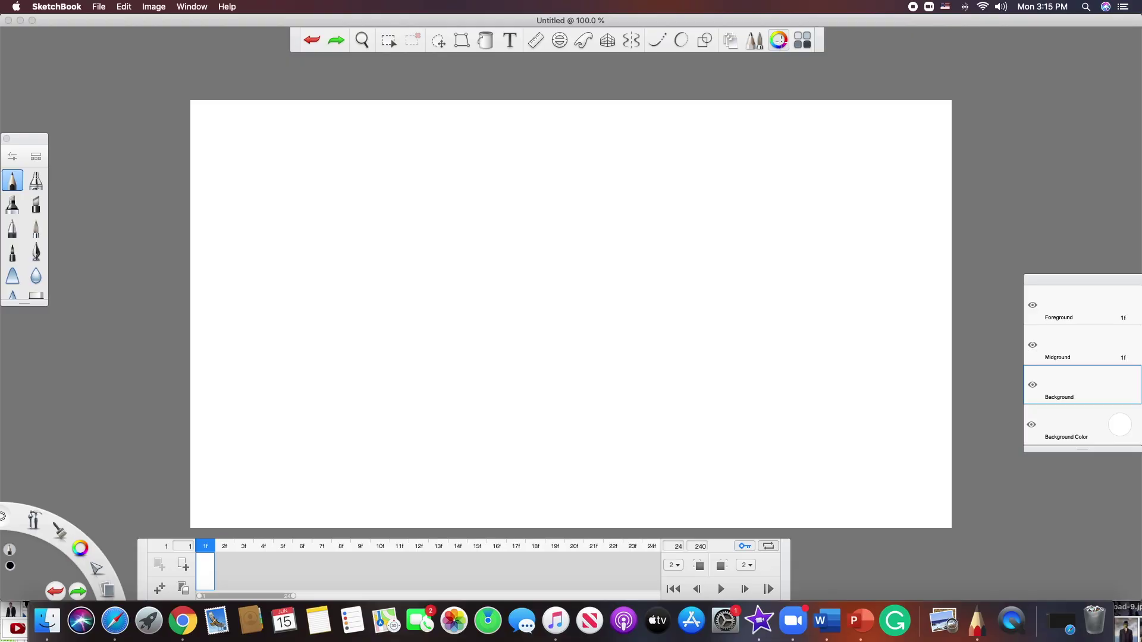
pyautogui.click(763, 53)
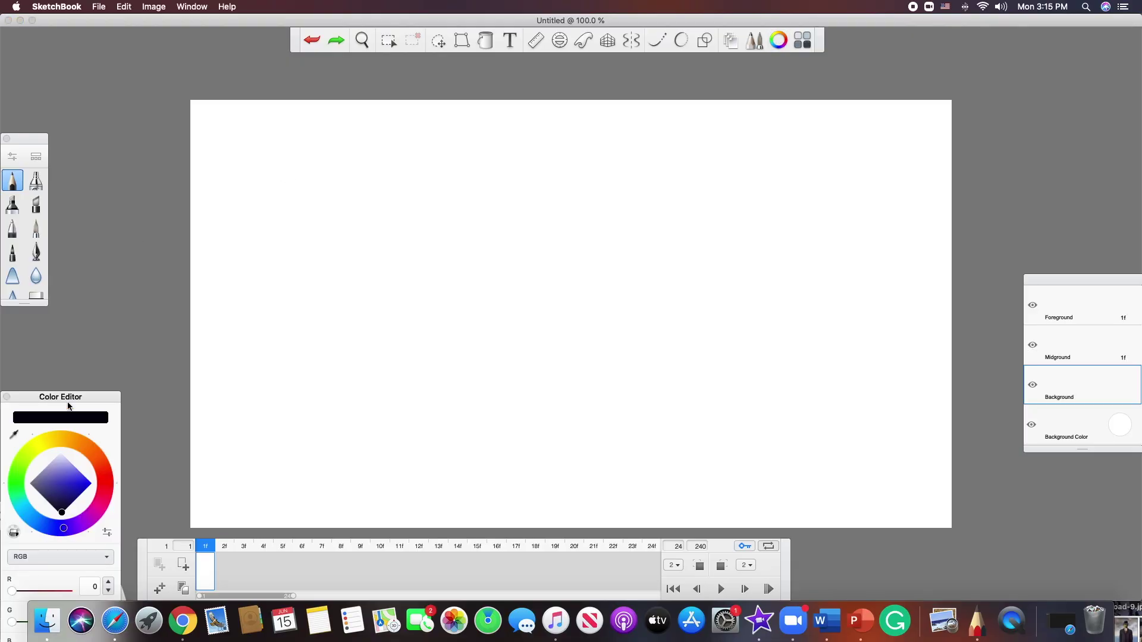
pyautogui.moveTo(62, 398); pyautogui.dragTo(107, 346)
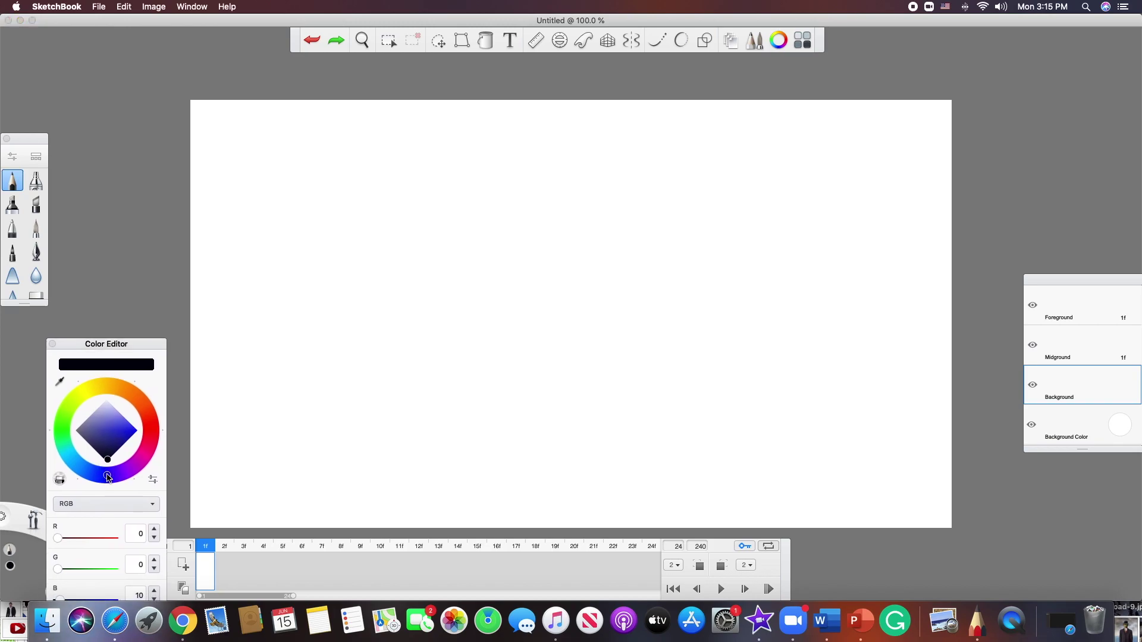
pyautogui.moveTo(108, 479); pyautogui.dragTo(62, 422)
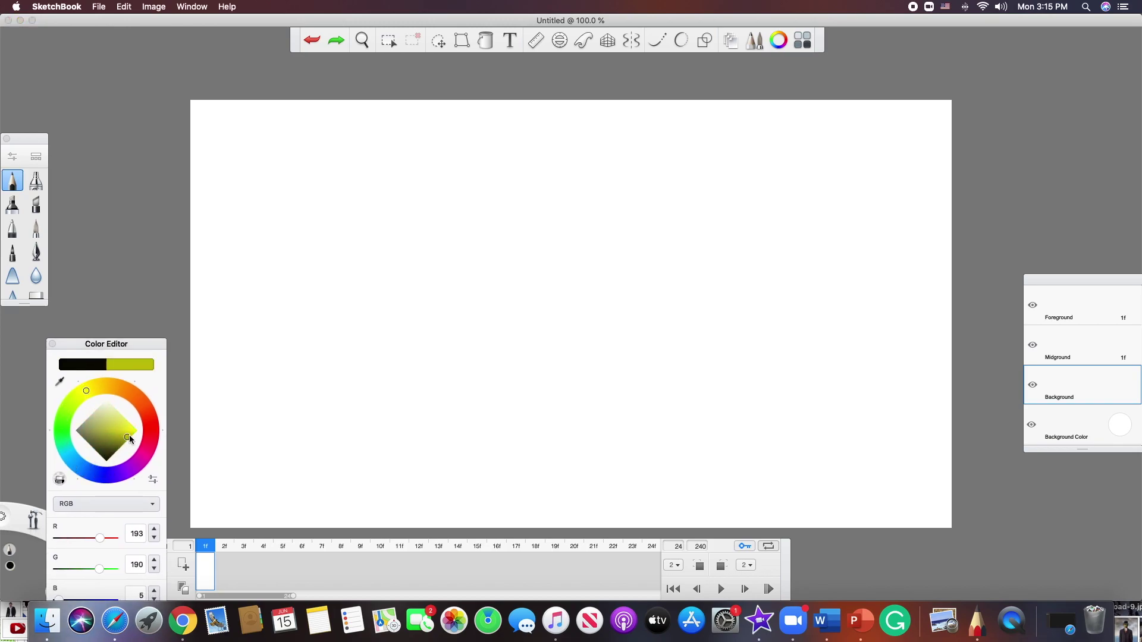
pyautogui.click(52, 345)
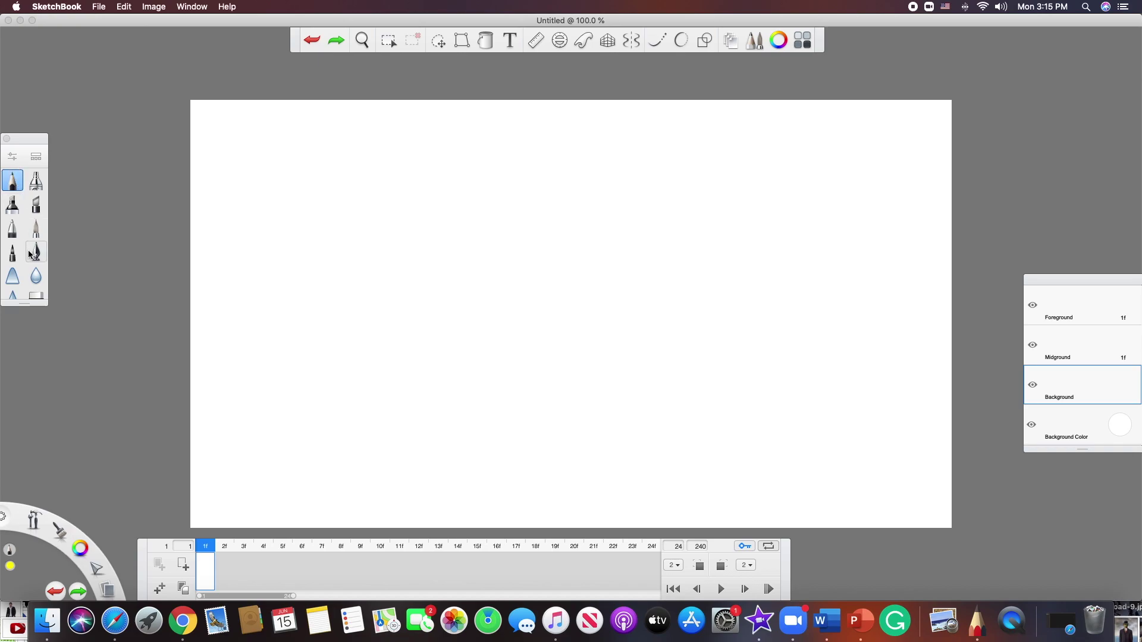
# - Draw a yellow sun outline in the upper-left corner of the canvas with short rays around it
pyautogui.scroll(-2, 31, 255)
pyautogui.scroll(2, 29, 250)
pyautogui.moveTo(253, 199)
pyautogui.mouseDown()
pyautogui.moveTo(296, 166)
pyautogui.moveTo(301, 131)
pyautogui.moveTo(298, 110)
pyautogui.moveTo(259, 94)
pyautogui.mouseUp()
pyautogui.moveTo(319, 123)
pyautogui.mouseDown()
pyautogui.moveTo(341, 129)
pyautogui.moveTo(323, 156)
pyautogui.moveTo(357, 177)
pyautogui.moveTo(314, 219)
pyautogui.mouseUp()
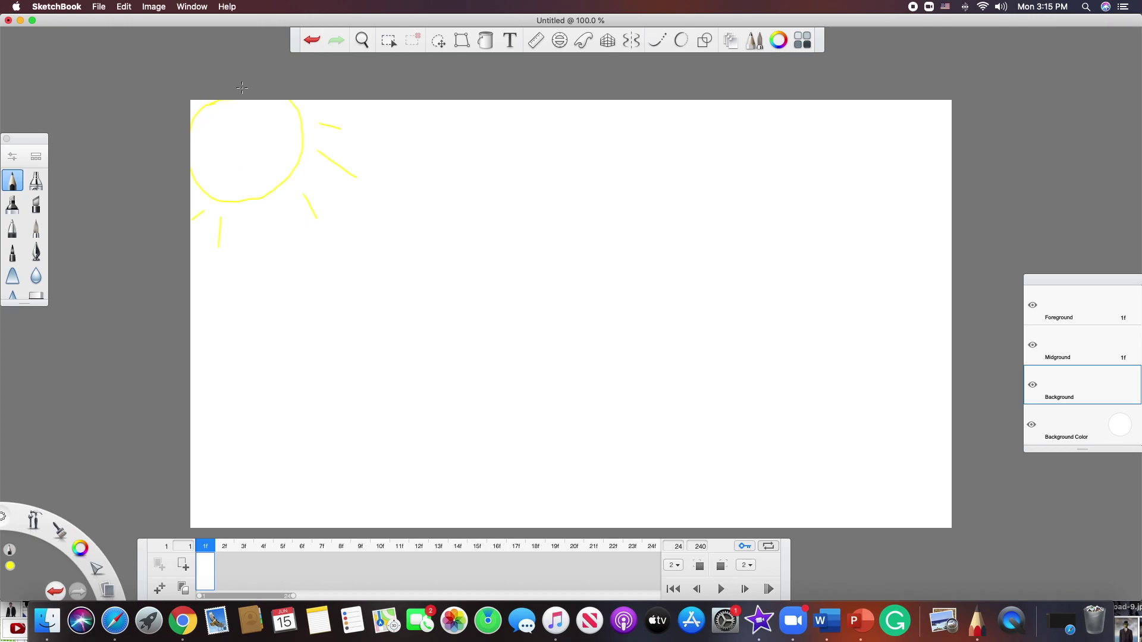
# - Fill the inside of the sun with solid yellow using Flood Fill
pyautogui.moveTo(252, 125)
pyautogui.mouseDown()
pyautogui.moveTo(236, 175)
pyautogui.moveTo(220, 120)
pyautogui.mouseUp()
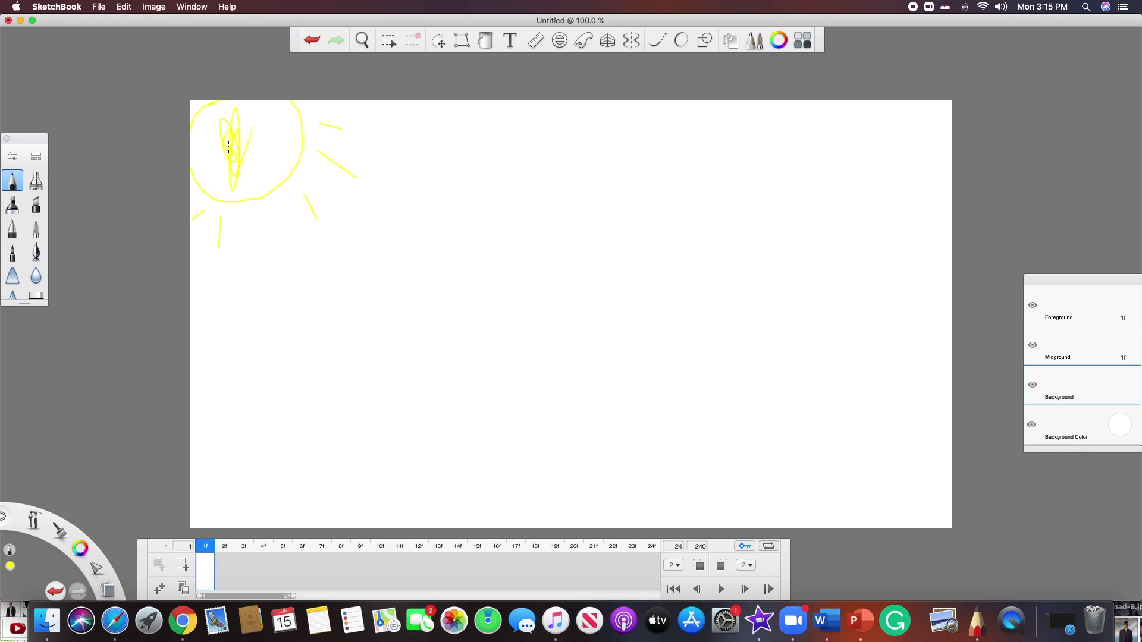
pyautogui.press('super+z')
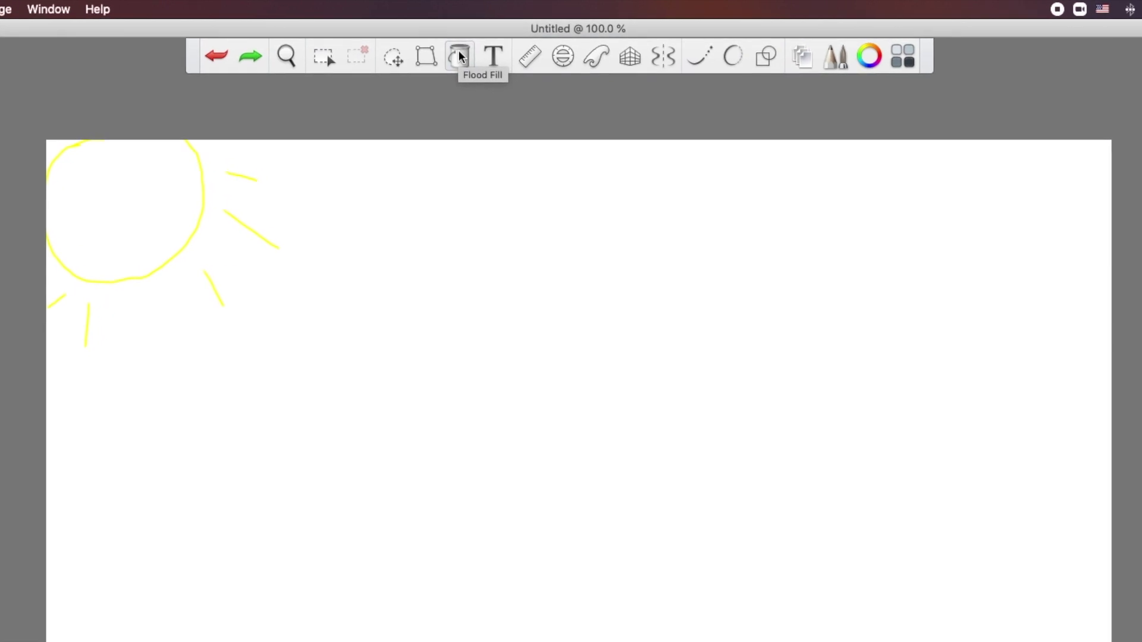
pyautogui.click(469, 52)
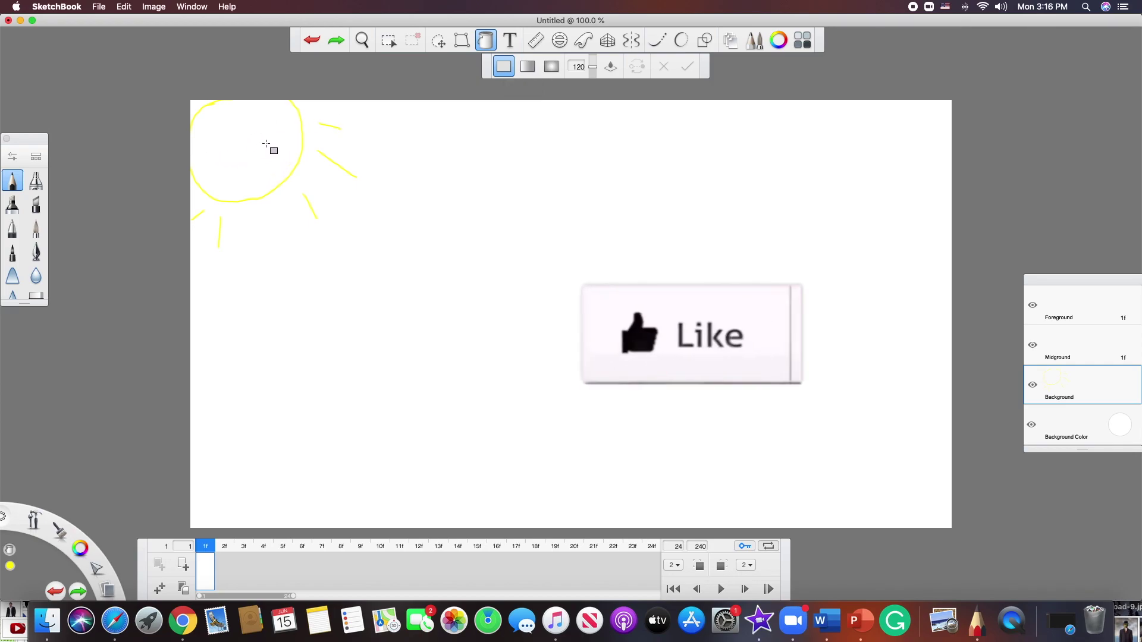
pyautogui.click(267, 134)
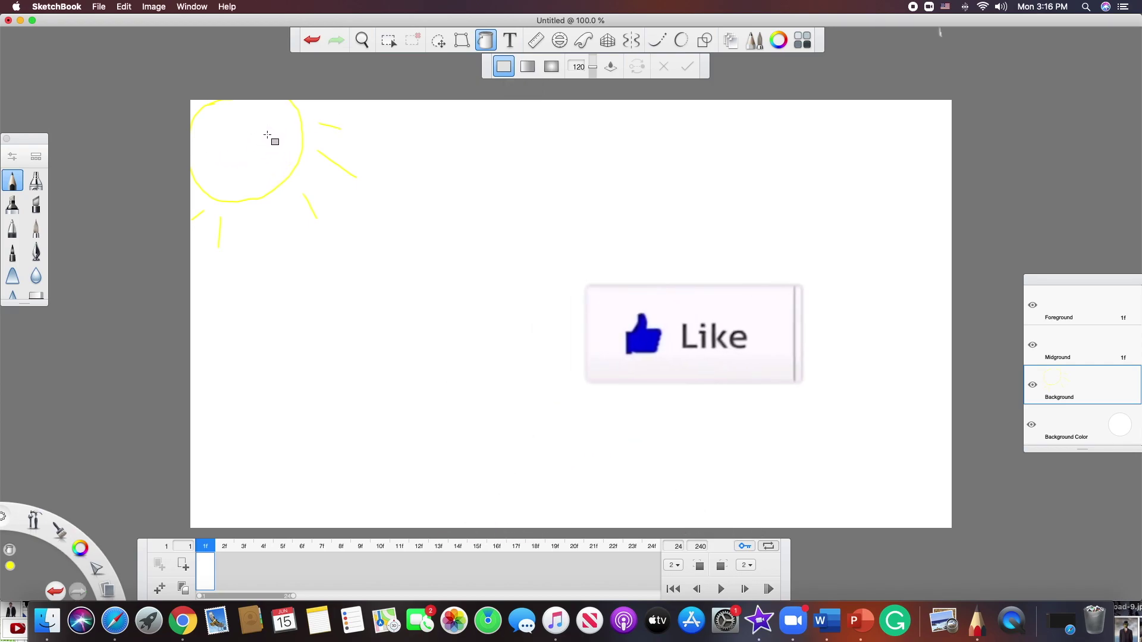
pyautogui.click(267, 135)
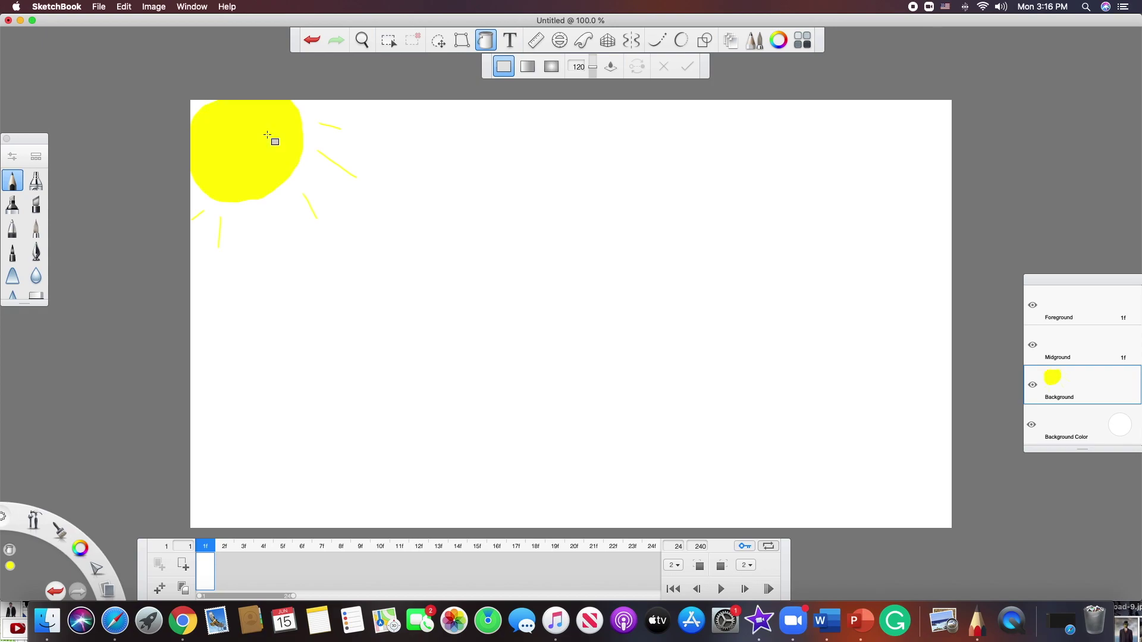
pyautogui.click(265, 208)
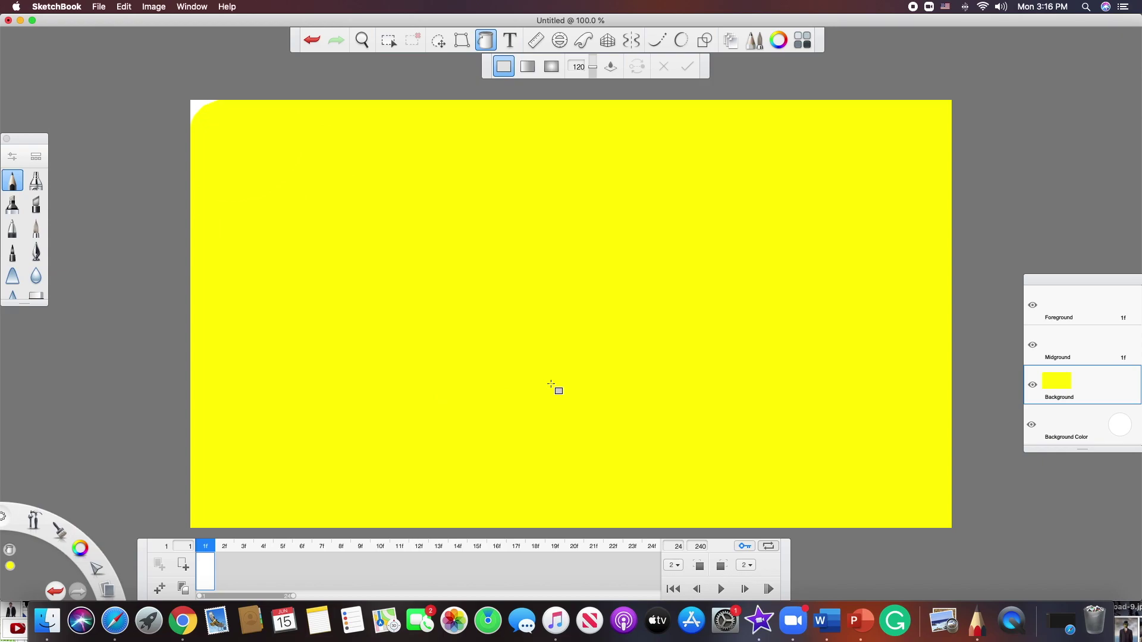
pyautogui.hscroll(1, 425, 294)
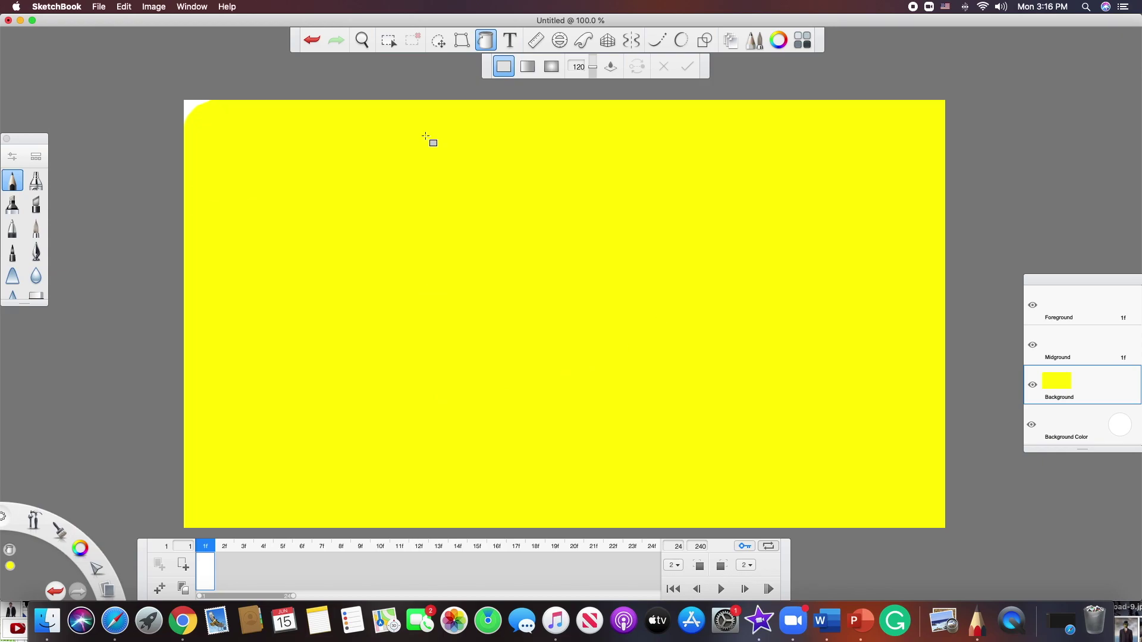
pyautogui.click(311, 42)
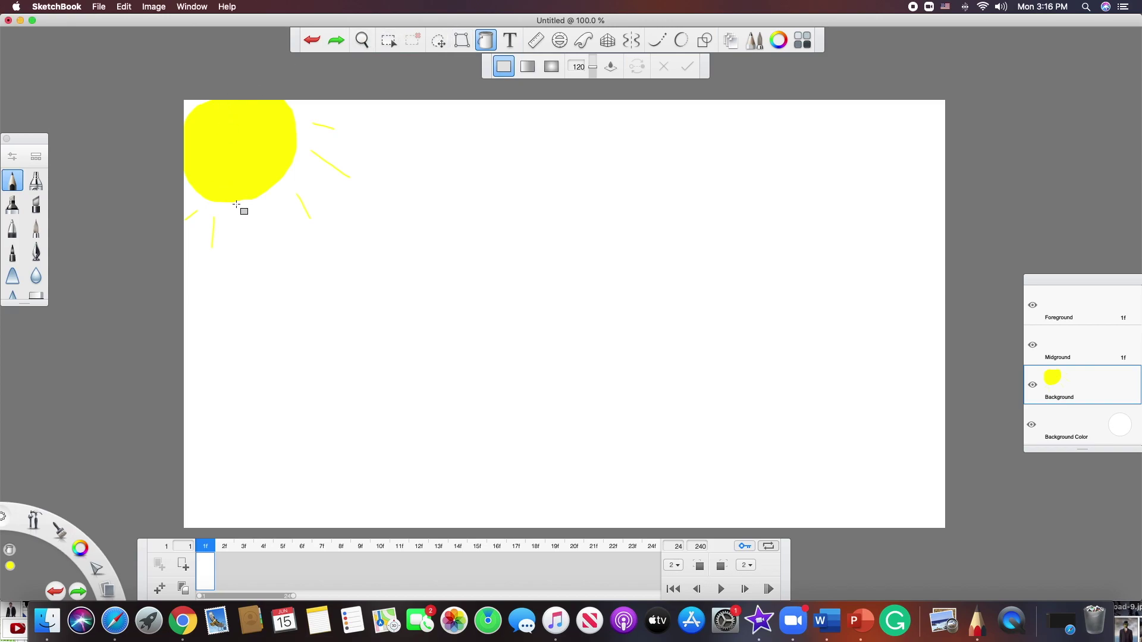
pyautogui.click(474, 153)
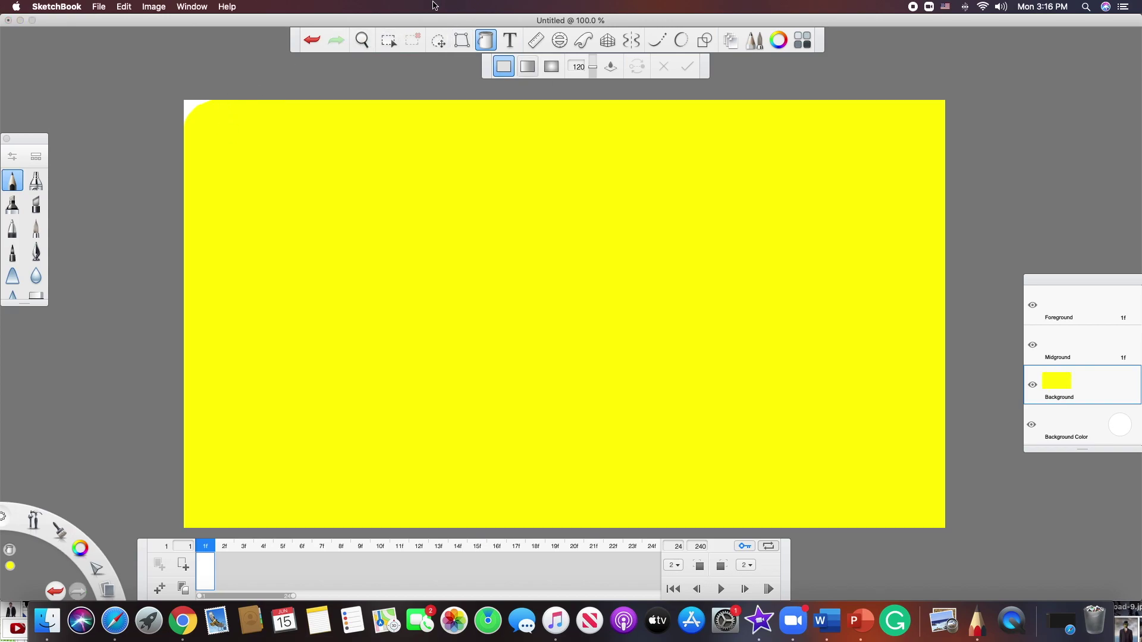
pyautogui.click(307, 46)
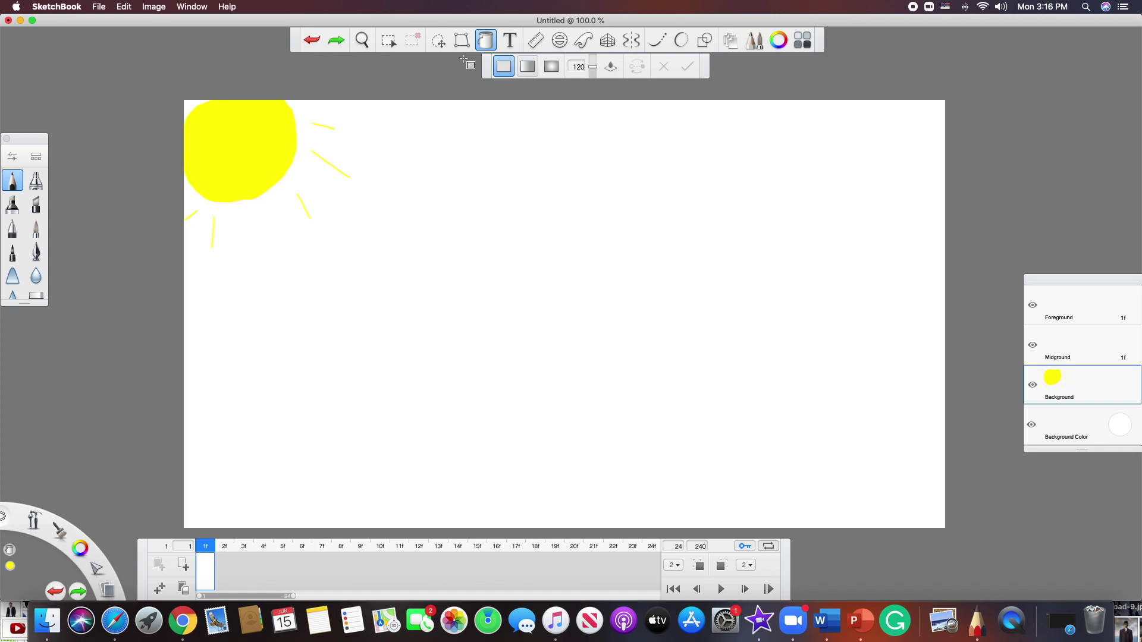
# - Leave Flood Fill and draw a curved ground line across the lower canvas with the pencil in bright green (R 81, G 255, B 0)
pyautogui.click(486, 44)
pyautogui.click(489, 40)
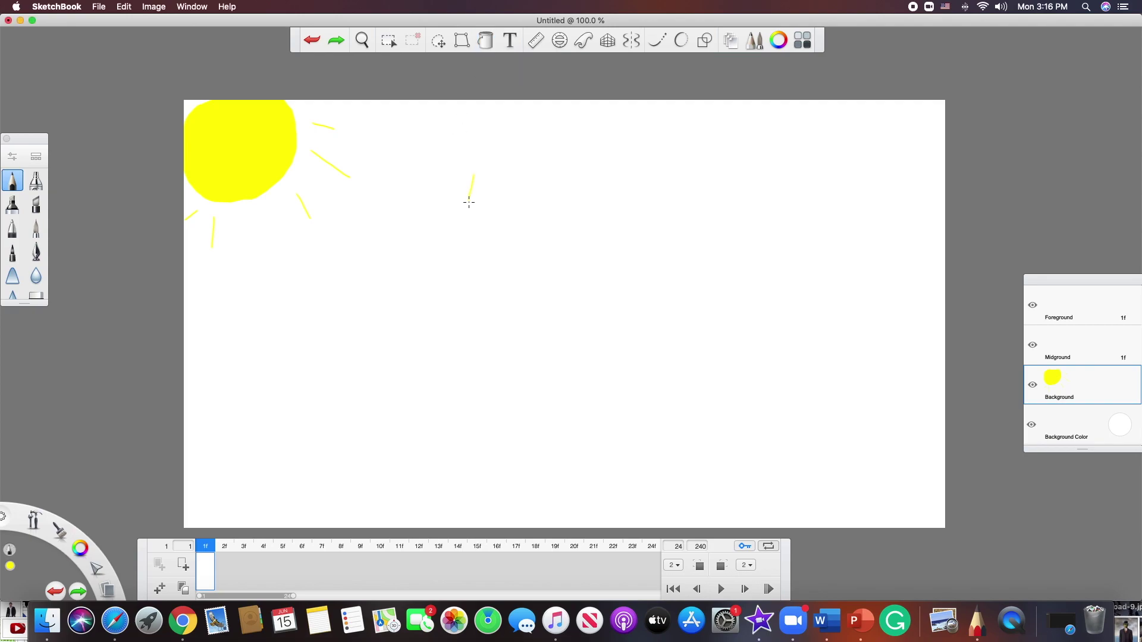
pyautogui.moveTo(469, 202)
pyautogui.mouseDown()
pyautogui.moveTo(520, 215)
pyautogui.moveTo(525, 189)
pyautogui.mouseUp()
pyautogui.click(313, 41)
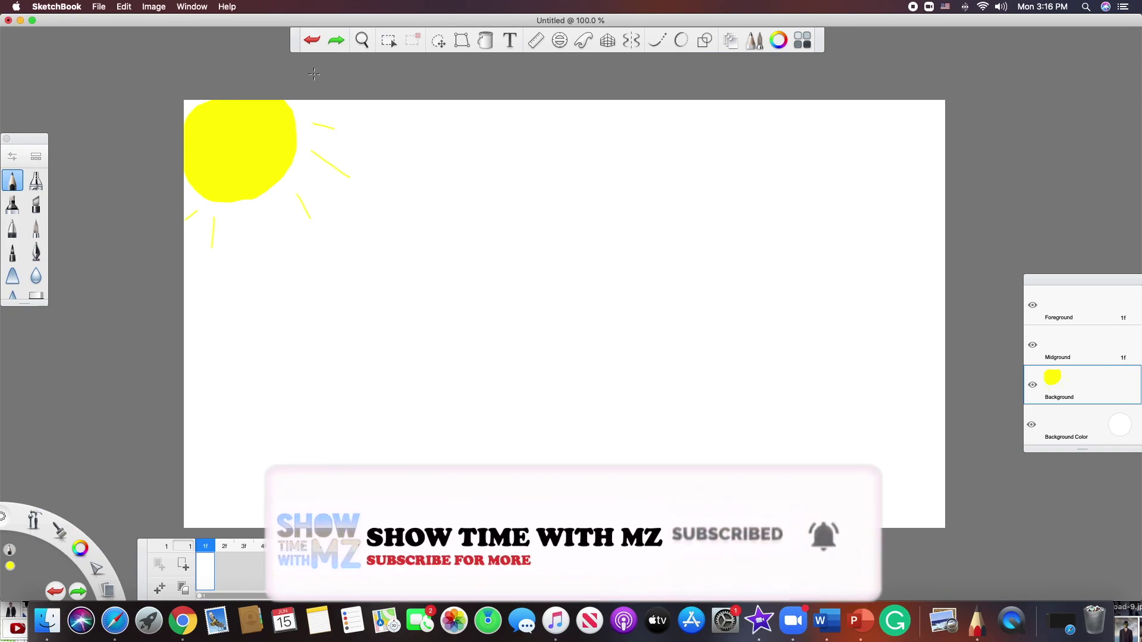
pyautogui.click(778, 40)
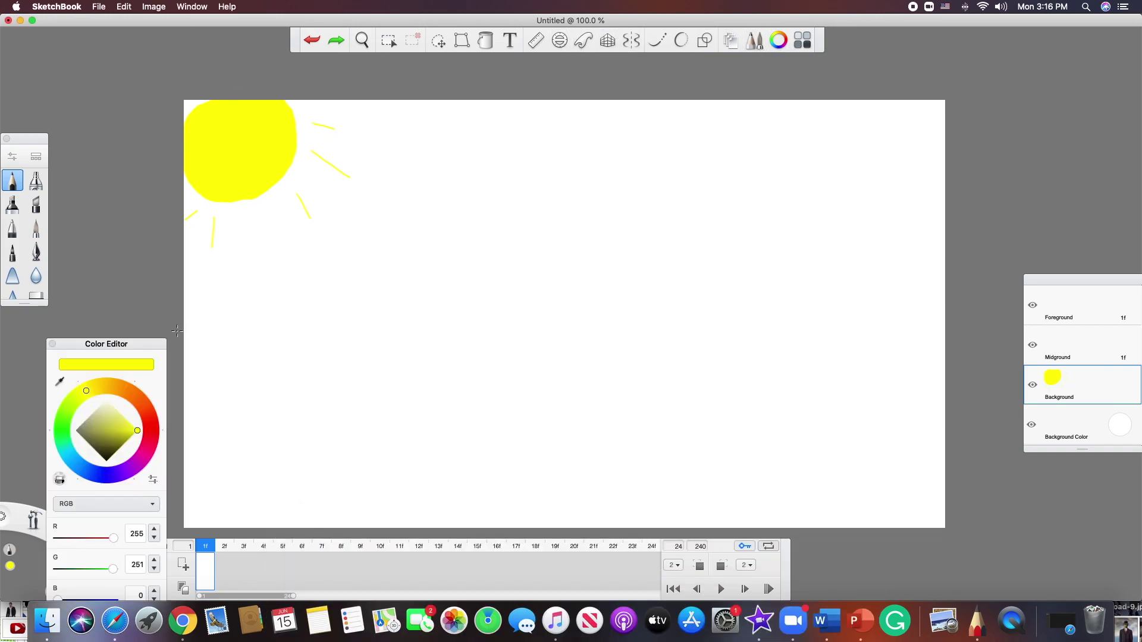
pyautogui.moveTo(87, 391); pyautogui.dragTo(63, 421)
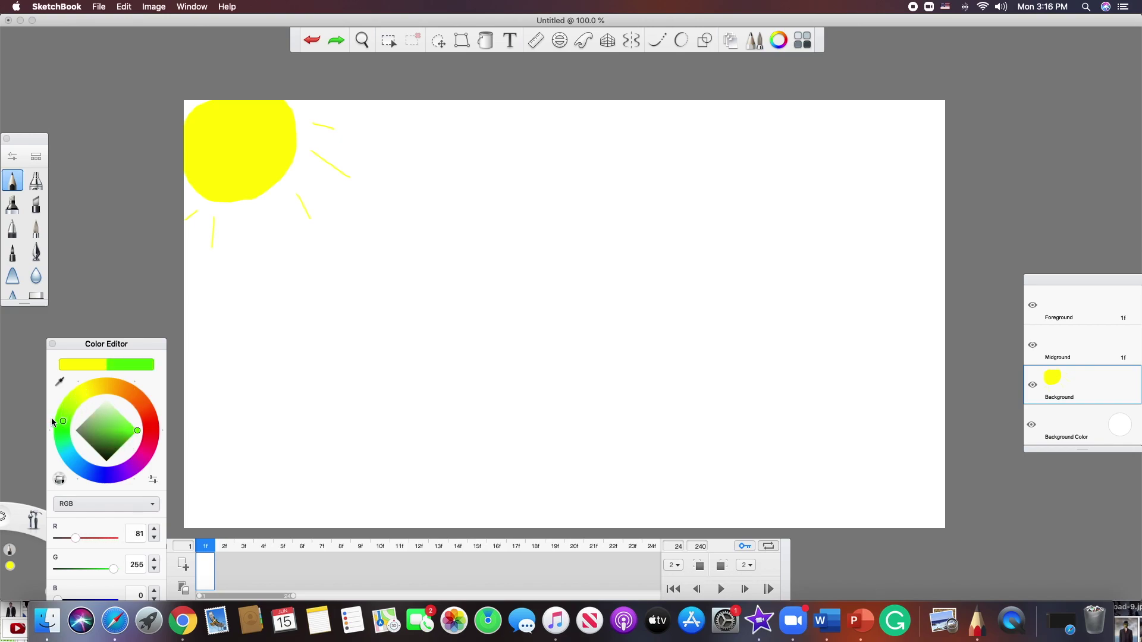
pyautogui.click(52, 343)
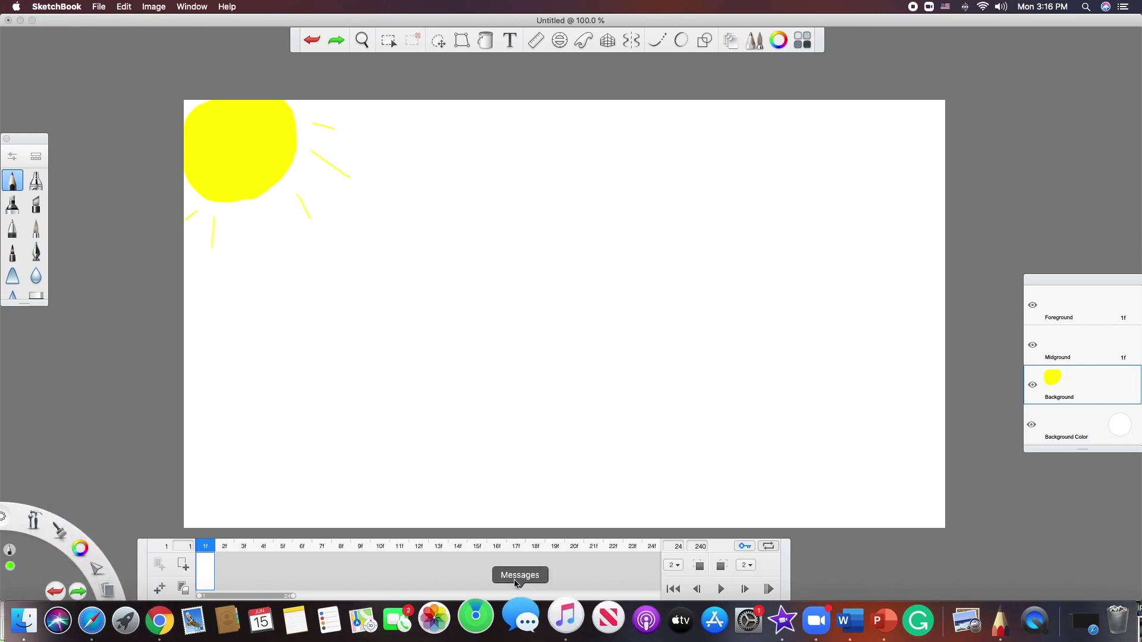
pyautogui.moveTo(190, 517)
pyautogui.mouseDown()
pyautogui.moveTo(416, 465)
pyautogui.moveTo(782, 462)
pyautogui.moveTo(985, 497)
pyautogui.mouseUp()
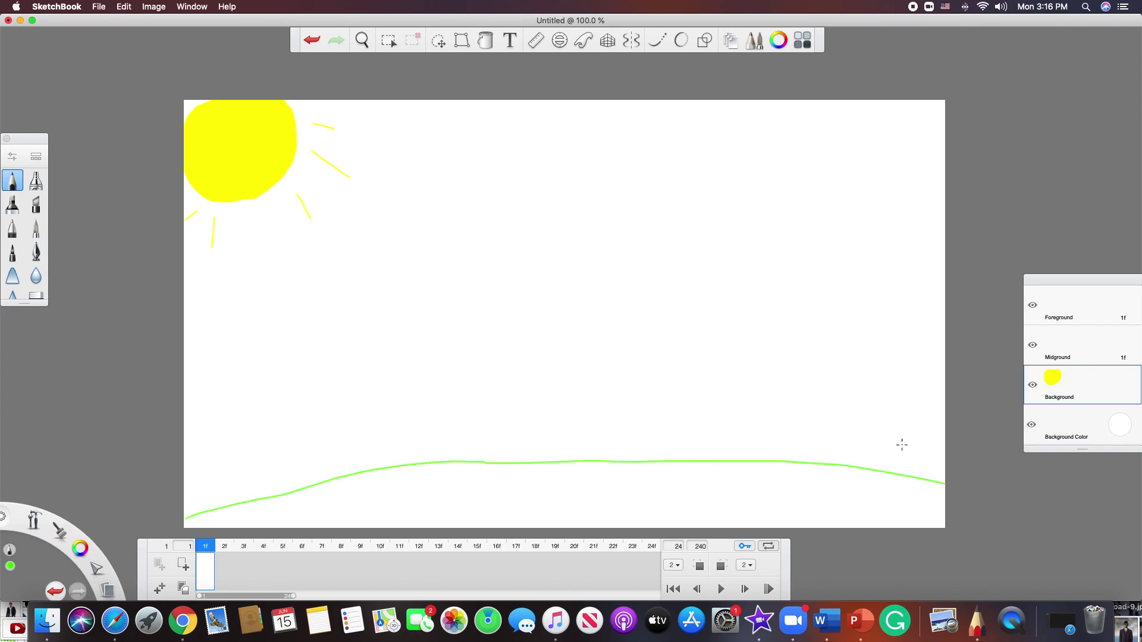
# - Redraw the green ground line lower on the canvas and fill the area beneath it with green using Flood Fill
pyautogui.press('super+z')
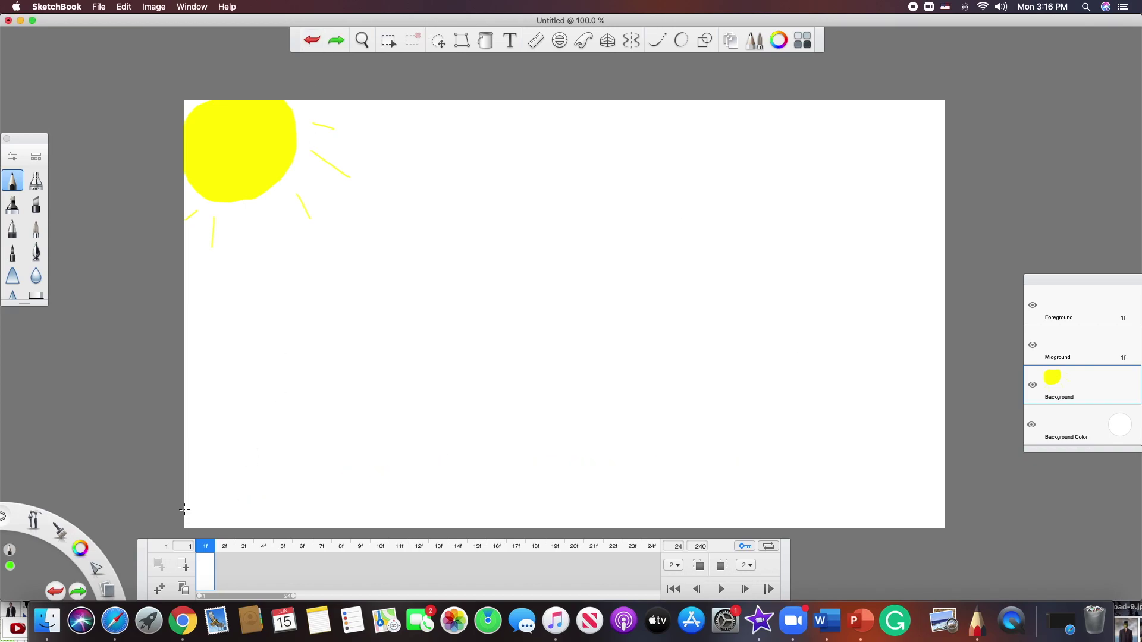
pyautogui.moveTo(178, 508)
pyautogui.mouseDown()
pyautogui.moveTo(289, 495)
pyautogui.moveTo(952, 506)
pyautogui.mouseUp()
pyautogui.click(481, 46)
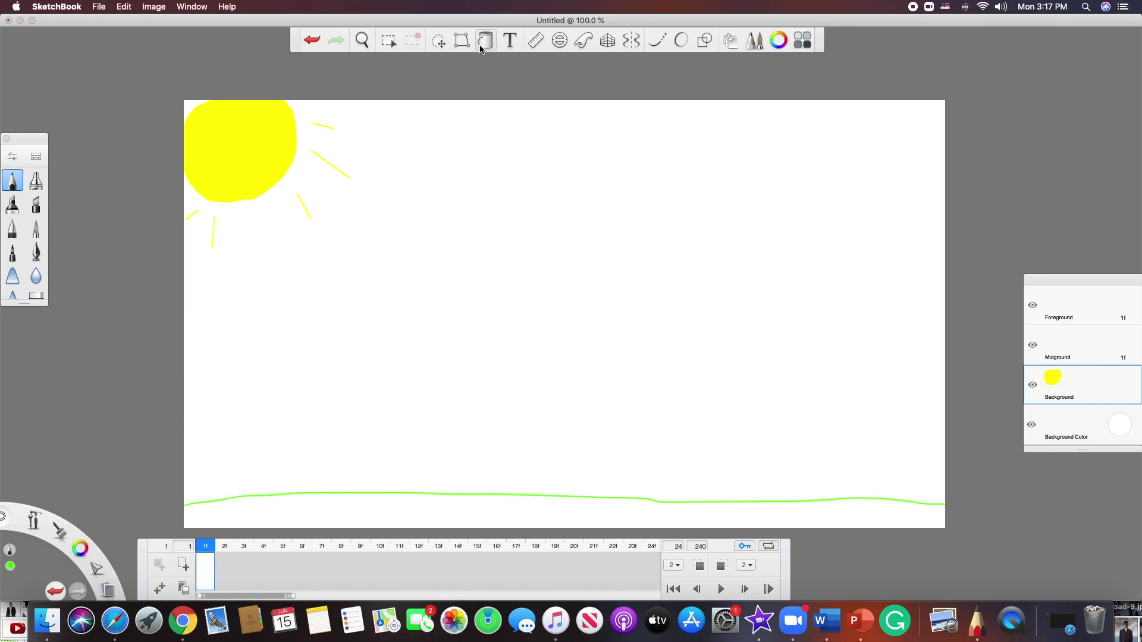
pyautogui.click(423, 513)
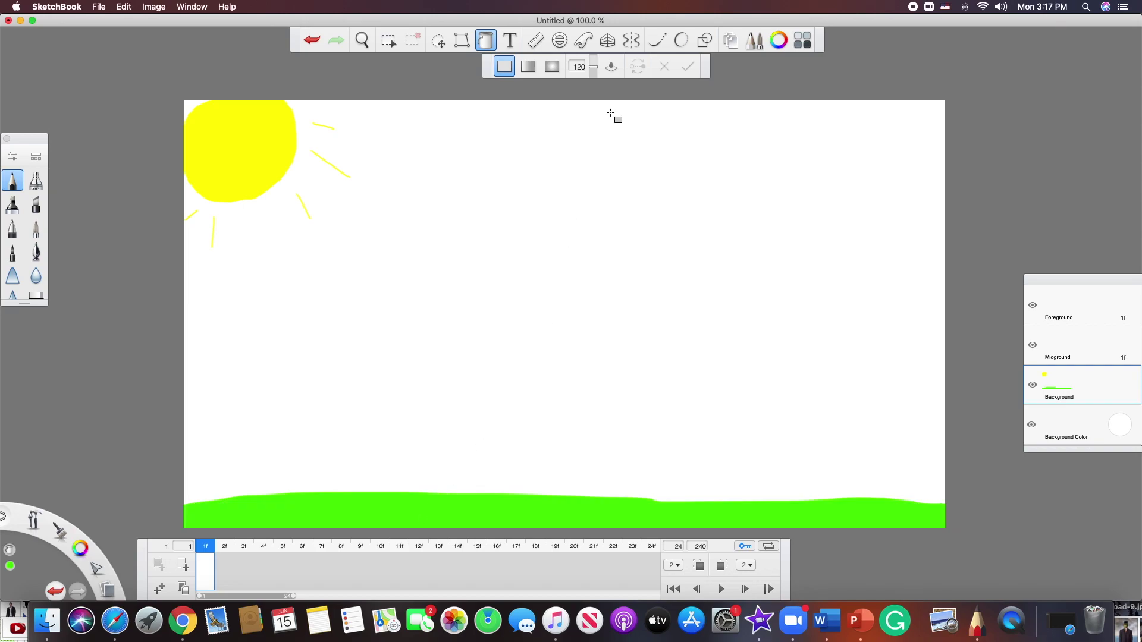
pyautogui.click(610, 66)
pyautogui.click(483, 37)
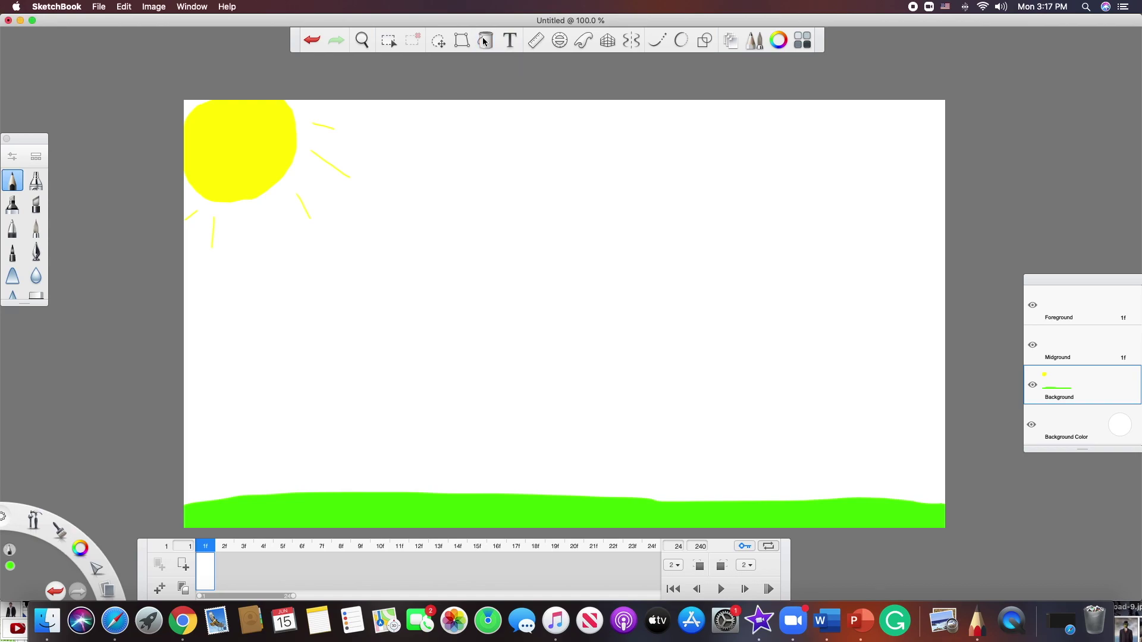
# - Preview the animation playback, stop it and return to frame 1
pyautogui.click(721, 589)
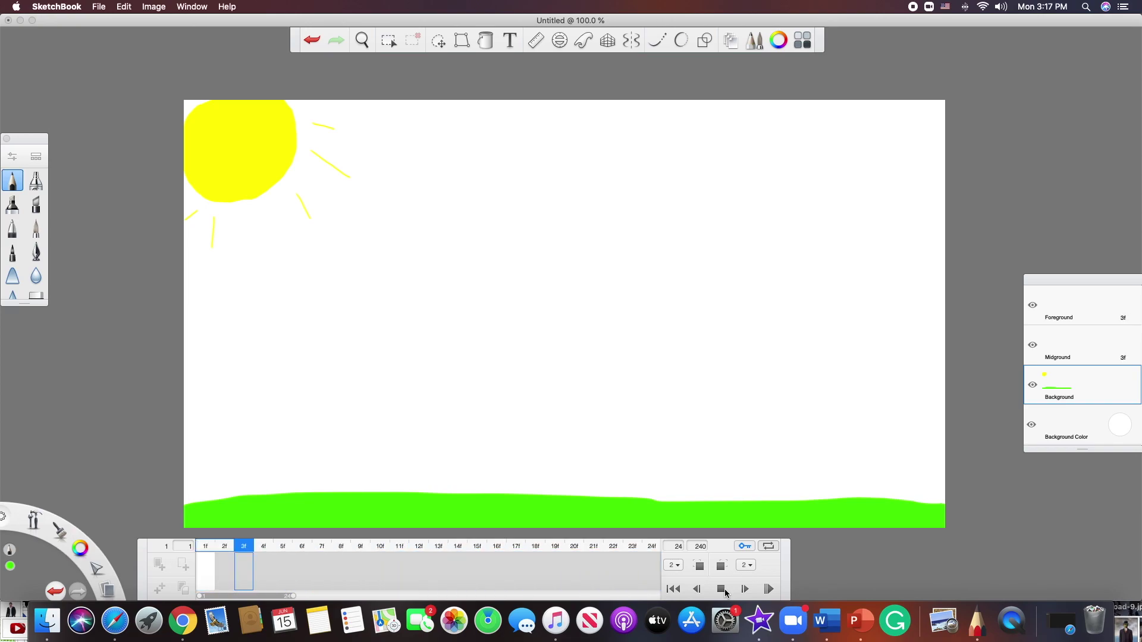
pyautogui.click(721, 590)
pyautogui.click(204, 568)
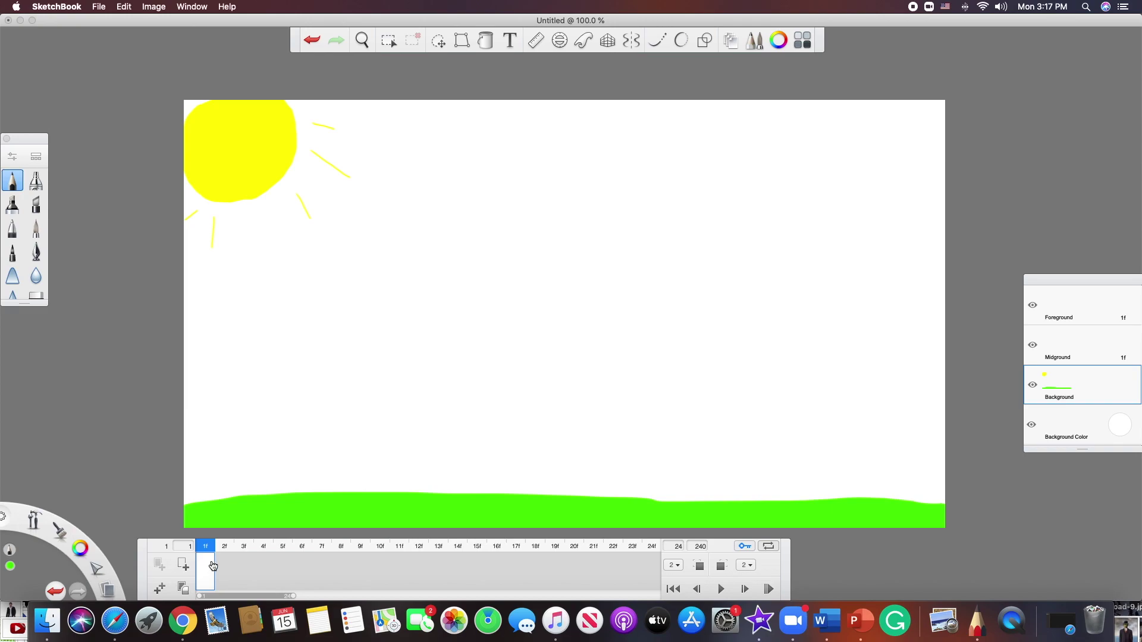
# - Add a keyframe at frame 2 on the Foreground layer
pyautogui.click(223, 559)
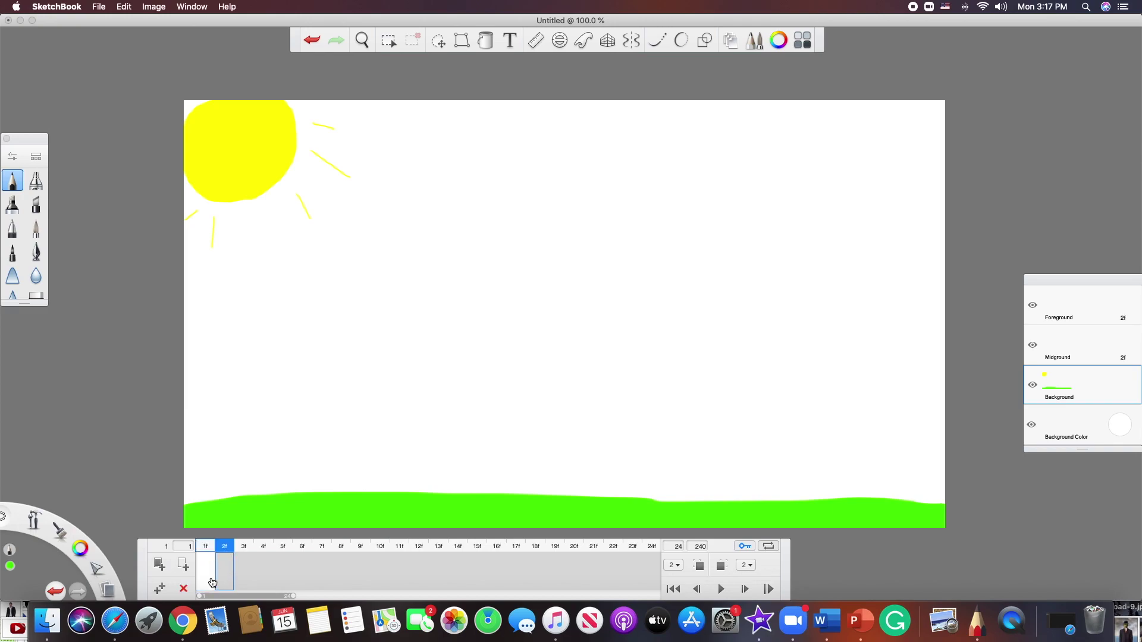
pyautogui.click(1051, 310)
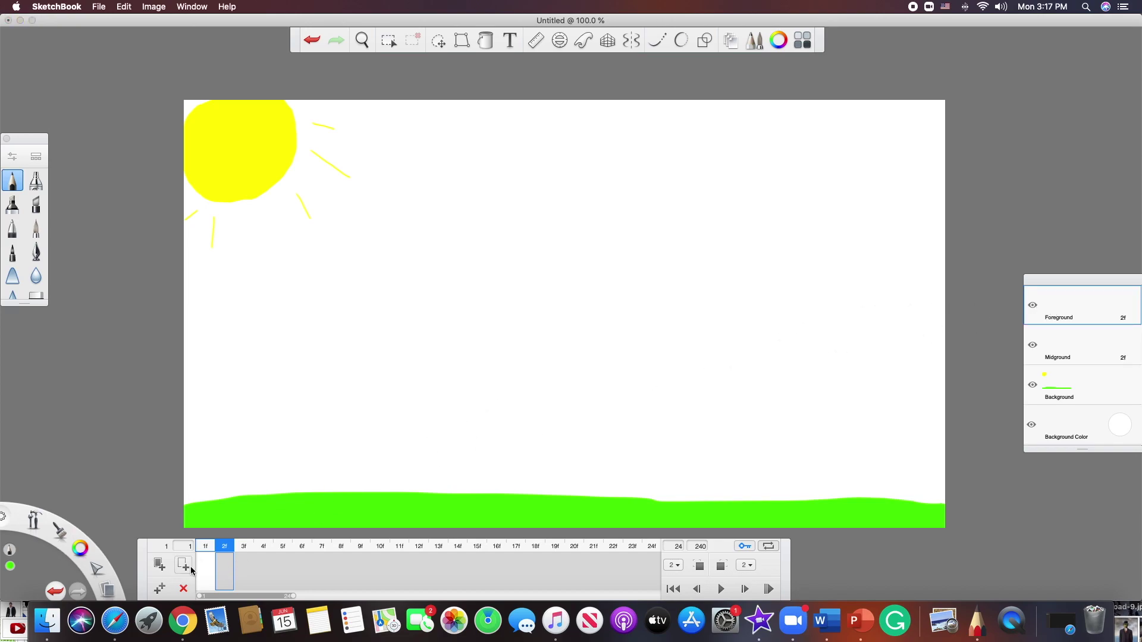
pyautogui.click(157, 564)
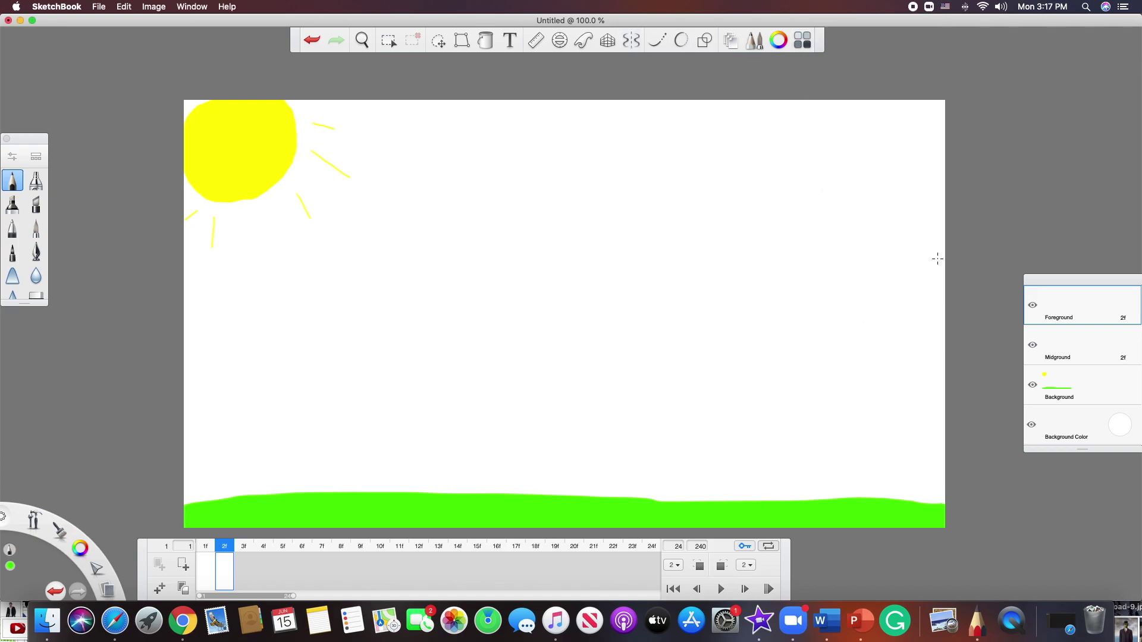
pyautogui.moveTo(938, 257)
pyautogui.mouseDown()
pyautogui.moveTo(921, 304)
pyautogui.moveTo(961, 320)
pyautogui.mouseUp()
pyautogui.click(311, 40)
# - Set the brush color to medium blue (R 0, G 157, B 204)
pyautogui.click(778, 40)
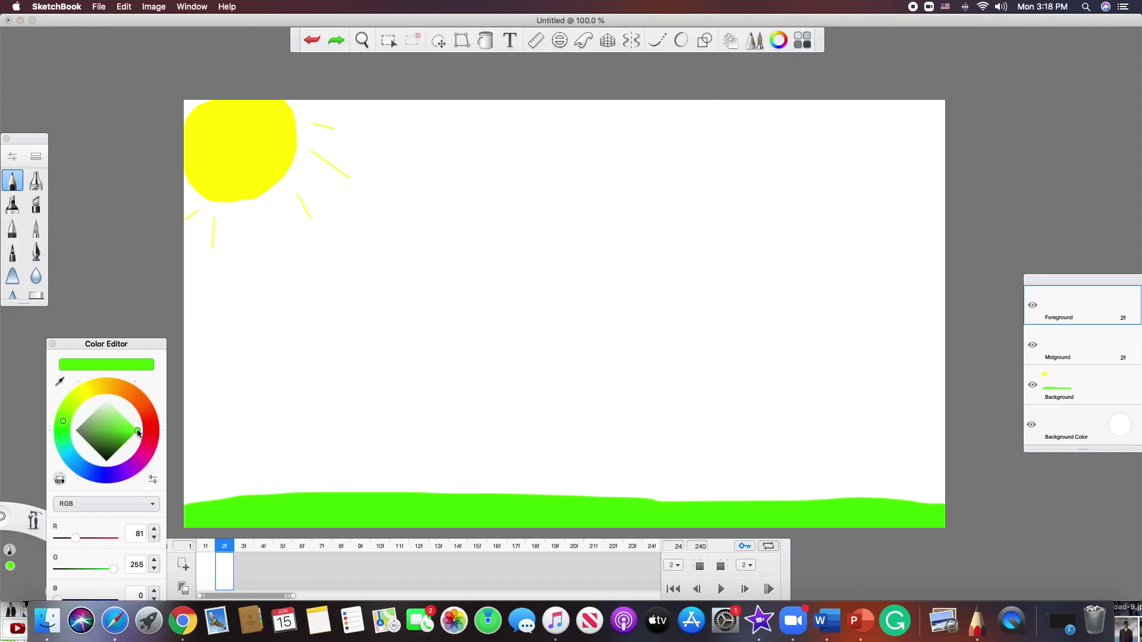
pyautogui.moveTo(137, 433); pyautogui.dragTo(106, 481)
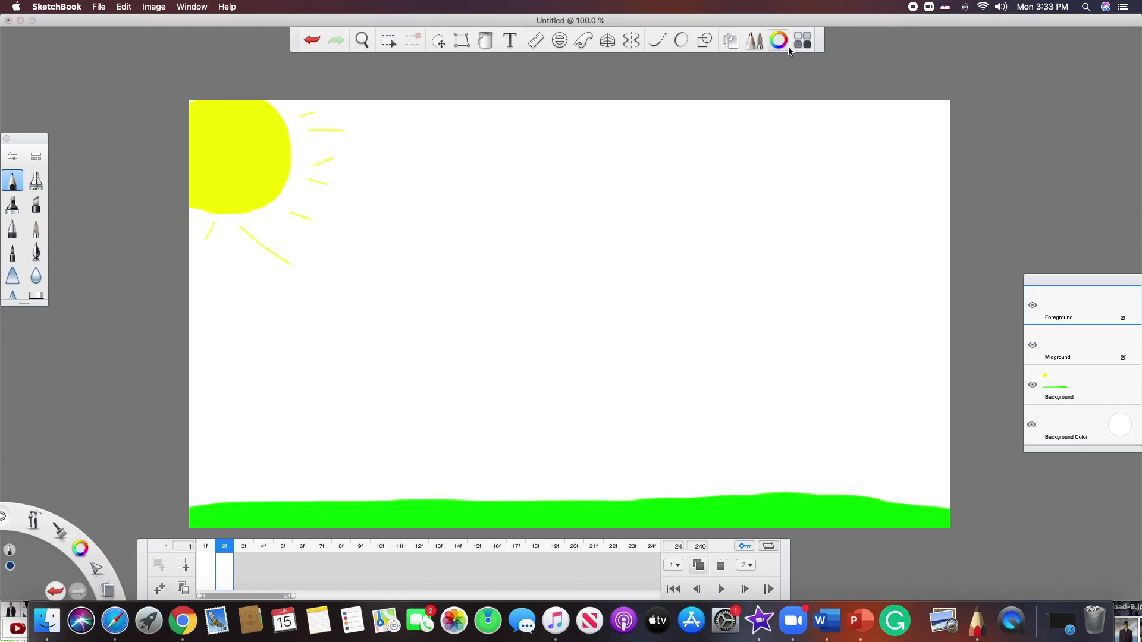
pyautogui.click(778, 40)
pyautogui.moveTo(125, 450); pyautogui.dragTo(136, 440)
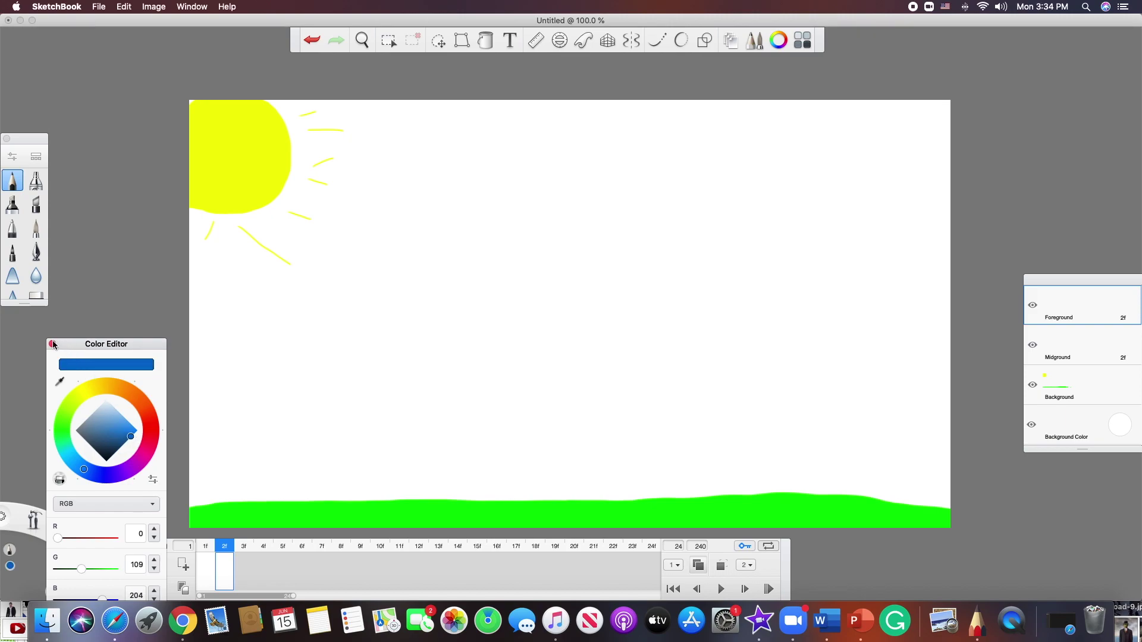
pyautogui.moveTo(84, 471); pyautogui.dragTo(70, 457)
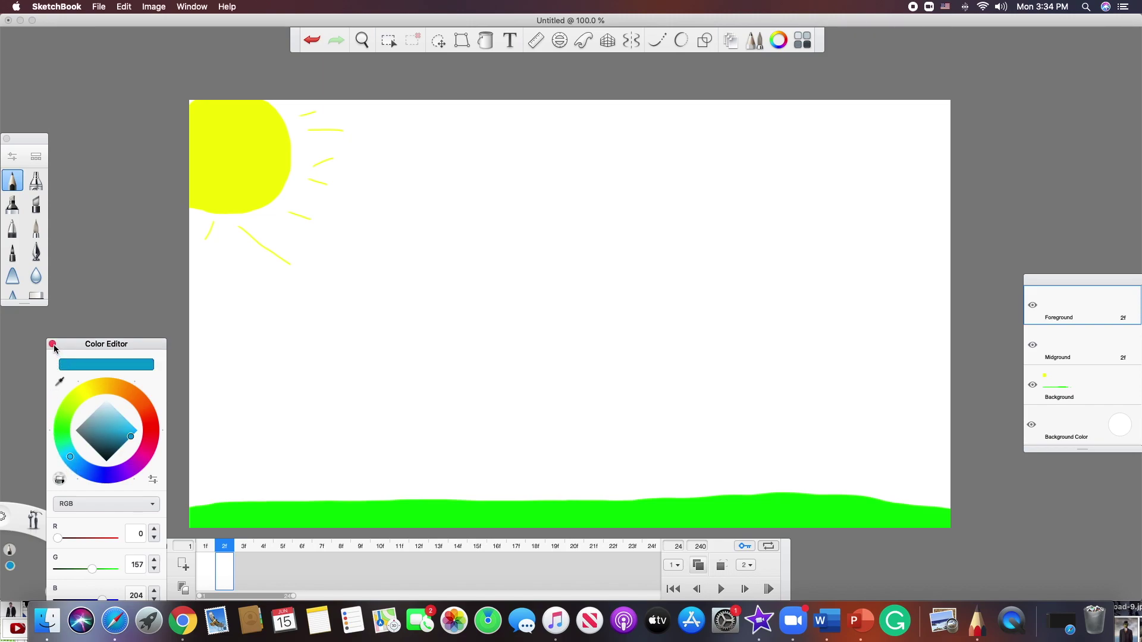
pyautogui.click(53, 344)
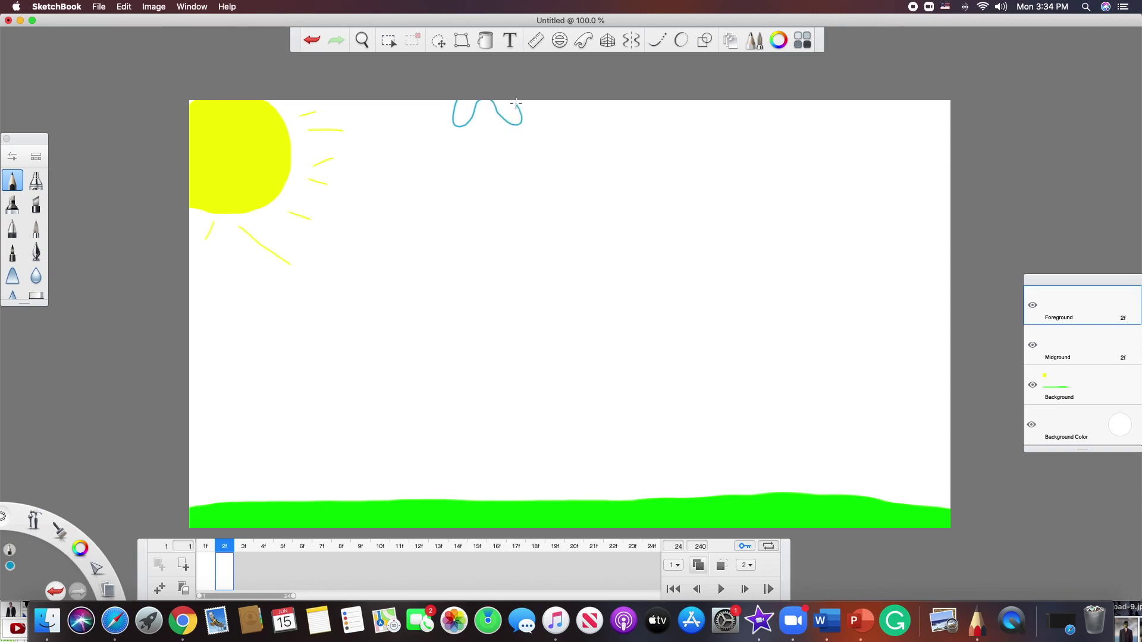
# - Fill the two boot-tip outlines at the canvas's upper edge with blue using Flood Fill
pyautogui.click(486, 40)
pyautogui.click(465, 114)
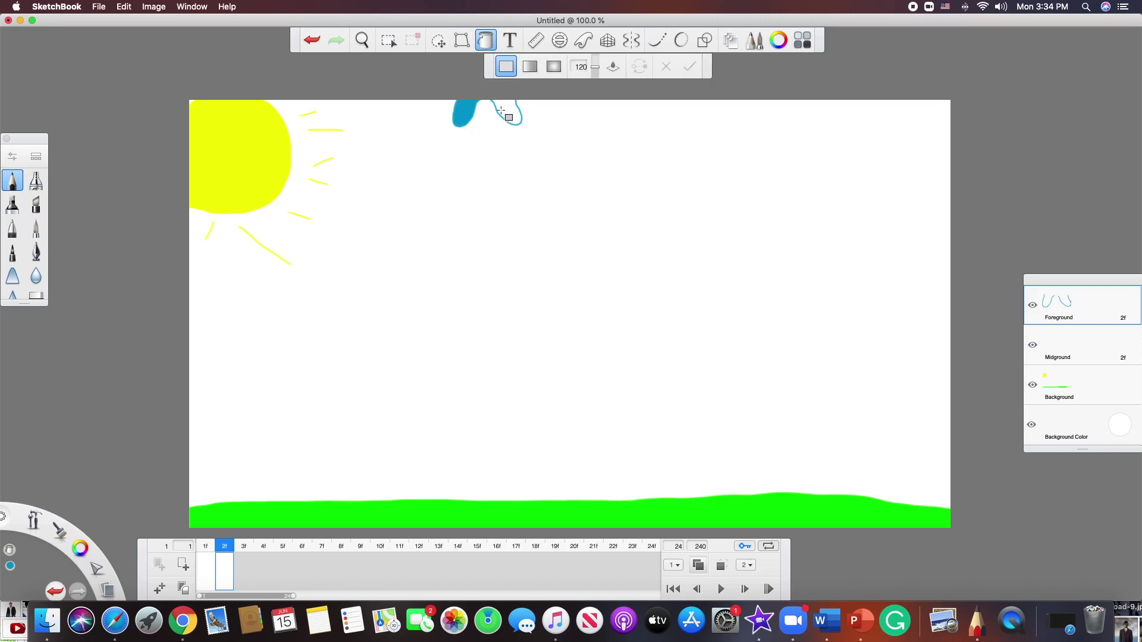
pyautogui.click(507, 113)
pyautogui.click(487, 36)
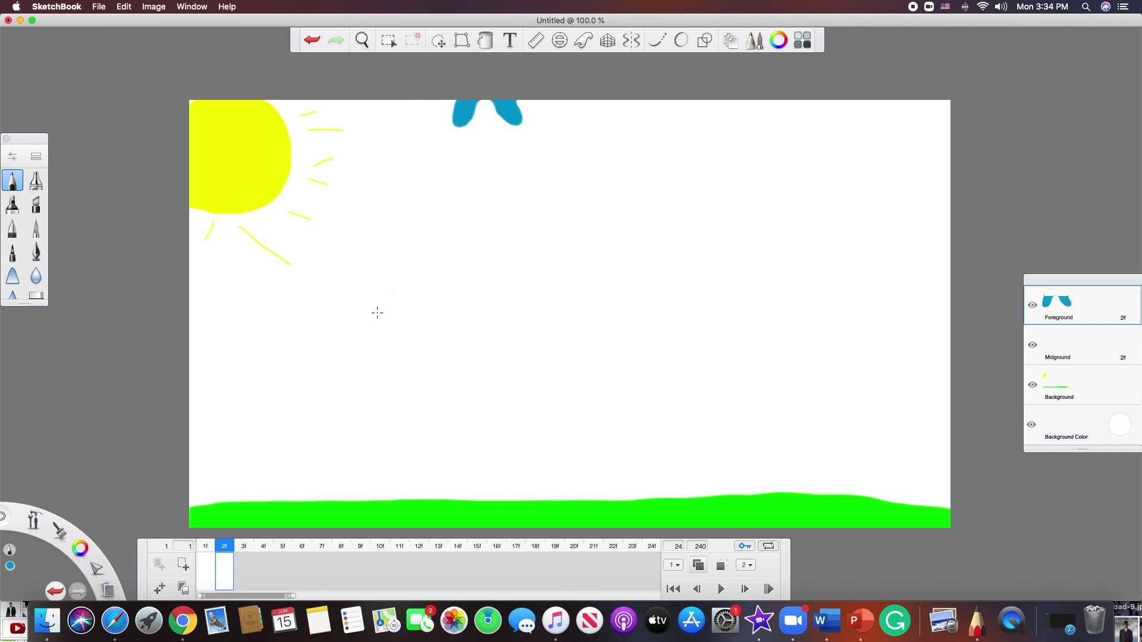
# - Add a keyframe at frame 3 and turn on the onion skin for 1 preceding frame
pyautogui.click(181, 565)
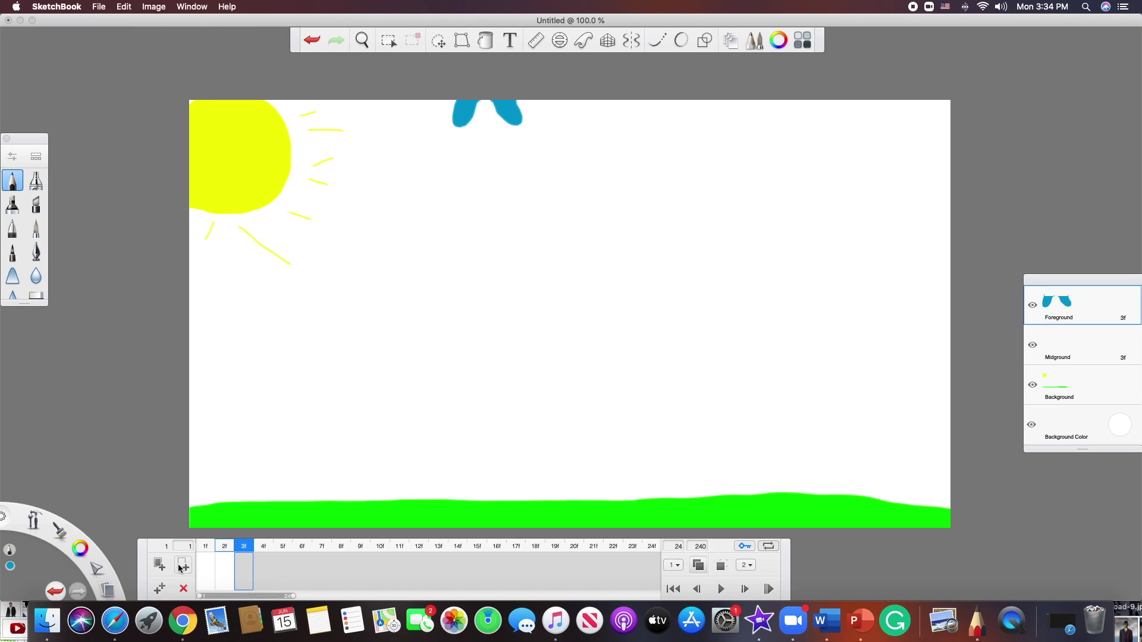
pyautogui.click(161, 565)
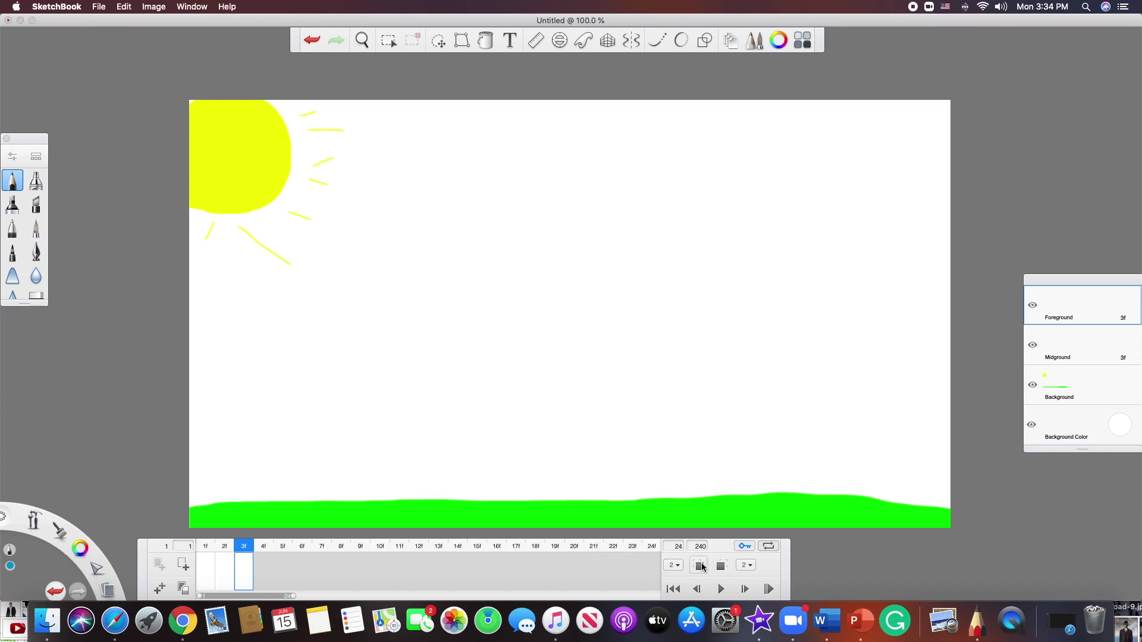
pyautogui.click(700, 566)
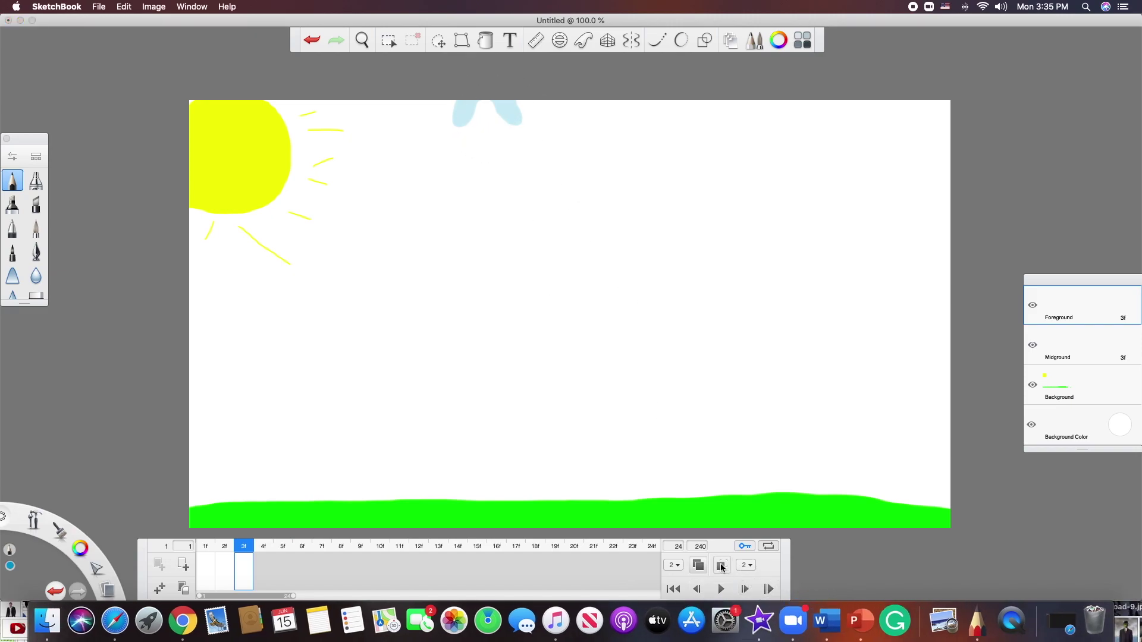
pyautogui.click(721, 567)
pyautogui.click(679, 565)
pyautogui.click(680, 568)
pyautogui.click(693, 570)
# - Draw both boots slightly lower than in the previous frame and fill them with blue
pyautogui.moveTo(470, 126); pyautogui.dragTo(473, 100)
pyautogui.moveTo(457, 101); pyautogui.dragTo(450, 119)
pyautogui.moveTo(513, 101); pyautogui.dragTo(495, 101)
pyautogui.click(485, 40)
pyautogui.click(509, 125)
pyautogui.click(459, 125)
# - Add frame 4 and outline the left boot slightly below its ghosted position from frame 3
pyautogui.click(184, 564)
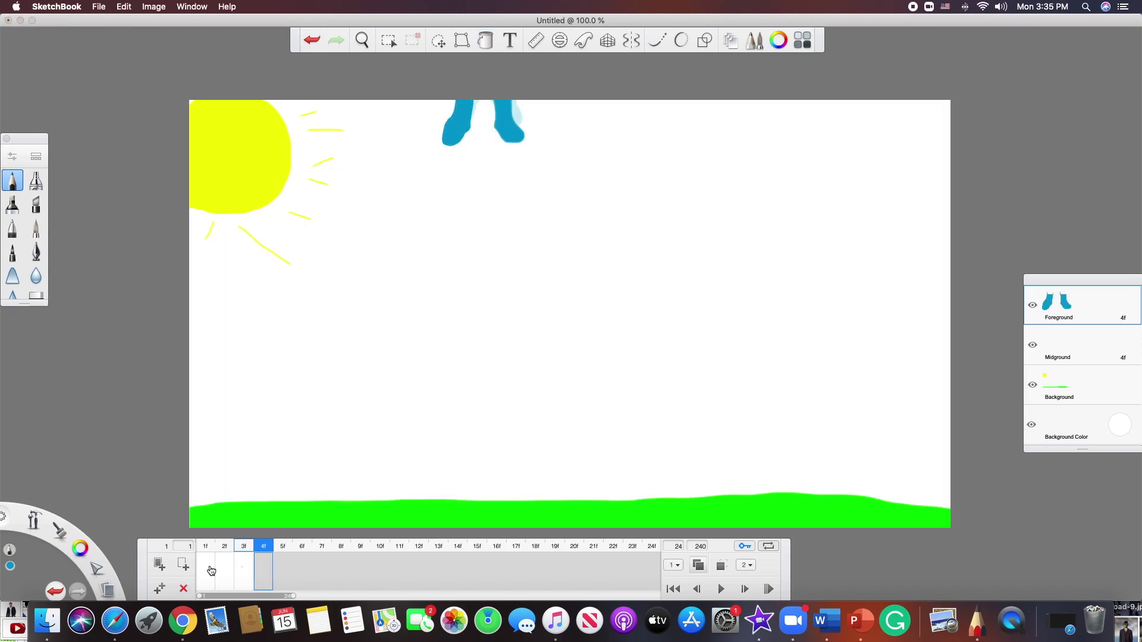
pyautogui.moveTo(443, 144)
pyautogui.mouseDown()
pyautogui.moveTo(462, 158)
pyautogui.moveTo(441, 146)
pyautogui.mouseUp()
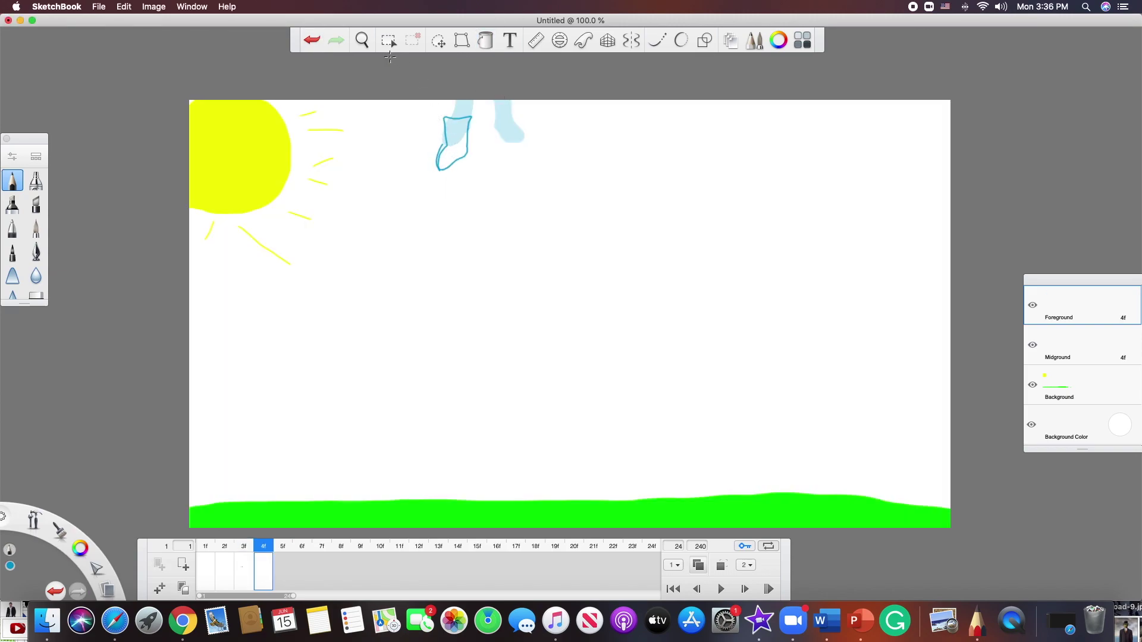
# - Erase the stray double line along the toe of the left boot outline with the hard eraser
pyautogui.click(362, 40)
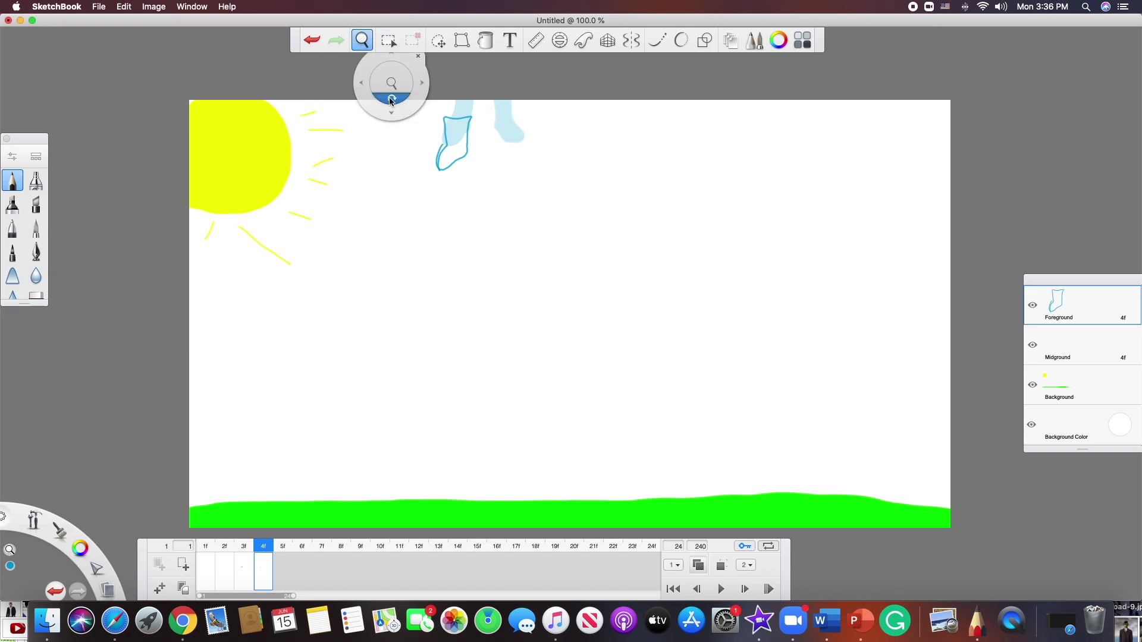
pyautogui.moveTo(441, 177); pyautogui.dragTo(444, 21)
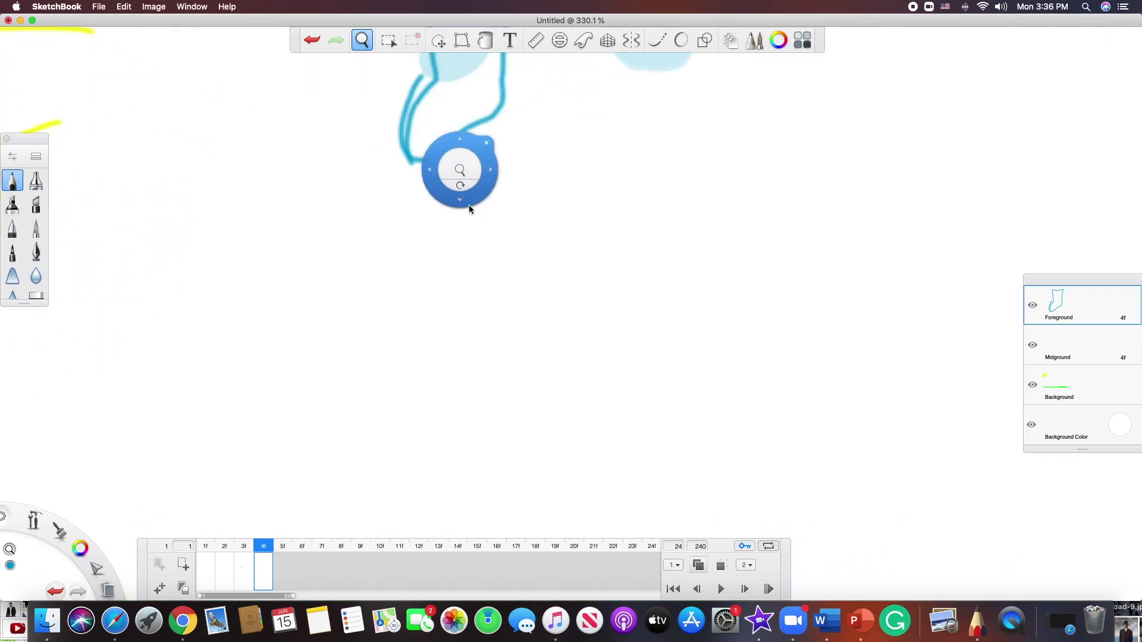
pyautogui.scroll(3, 471, 207)
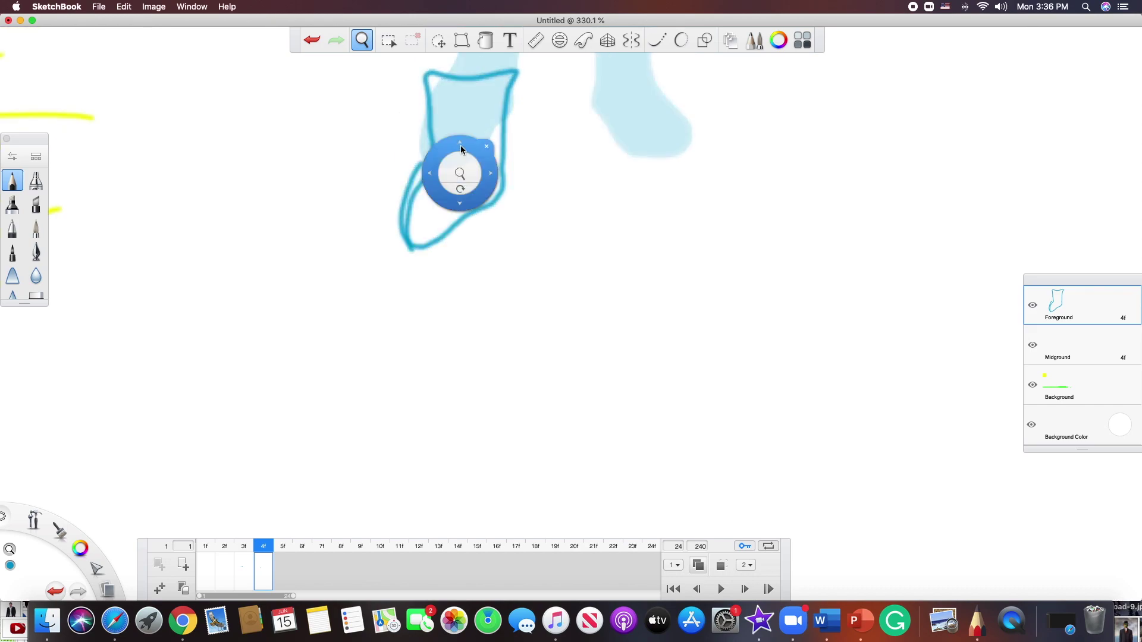
pyautogui.moveTo(460, 172); pyautogui.dragTo(470, 99)
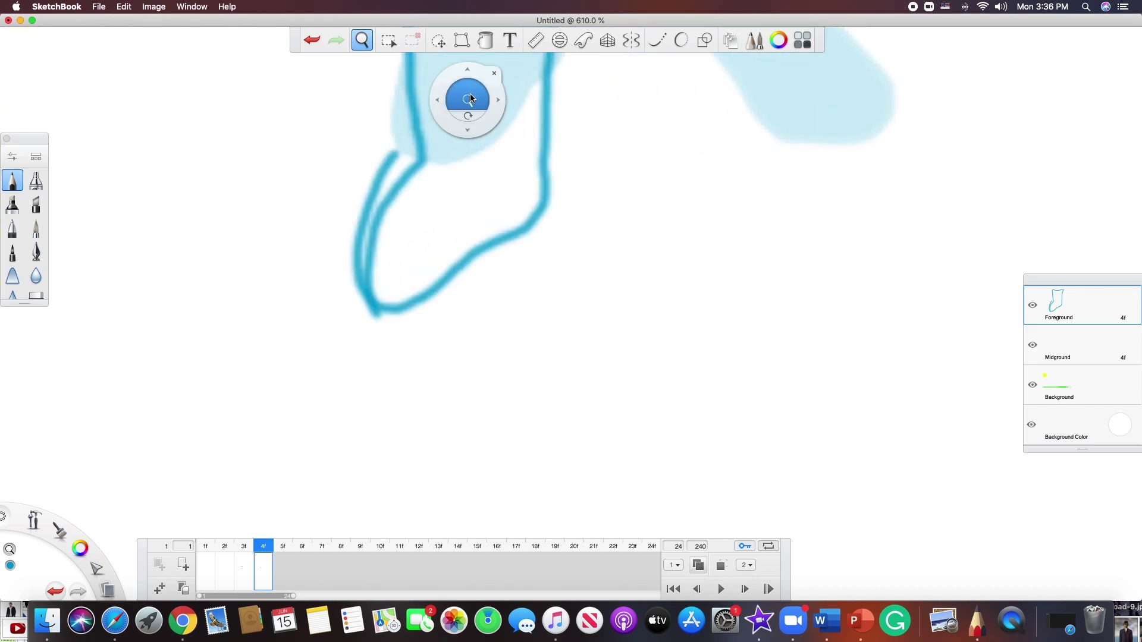
pyautogui.click(363, 41)
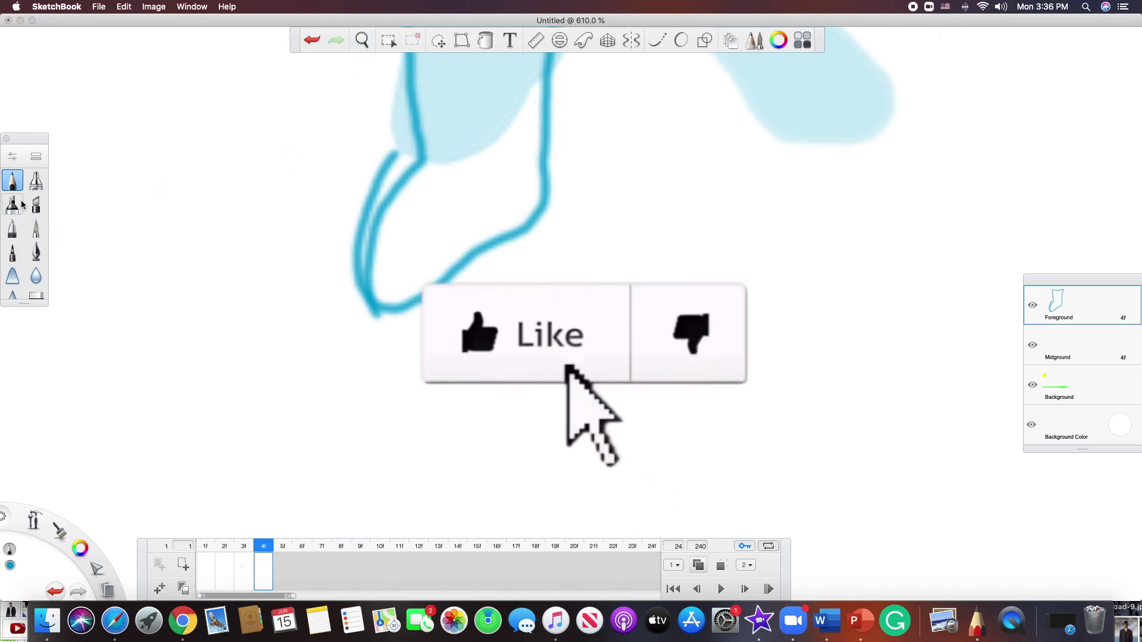
pyautogui.click(6, 140)
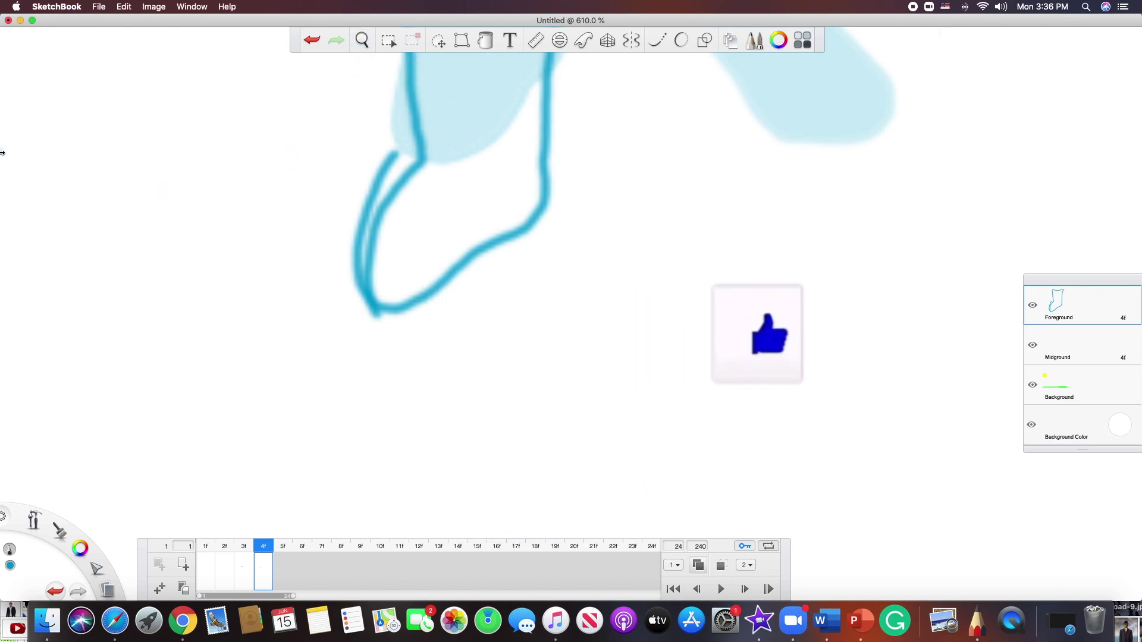
pyautogui.click(751, 46)
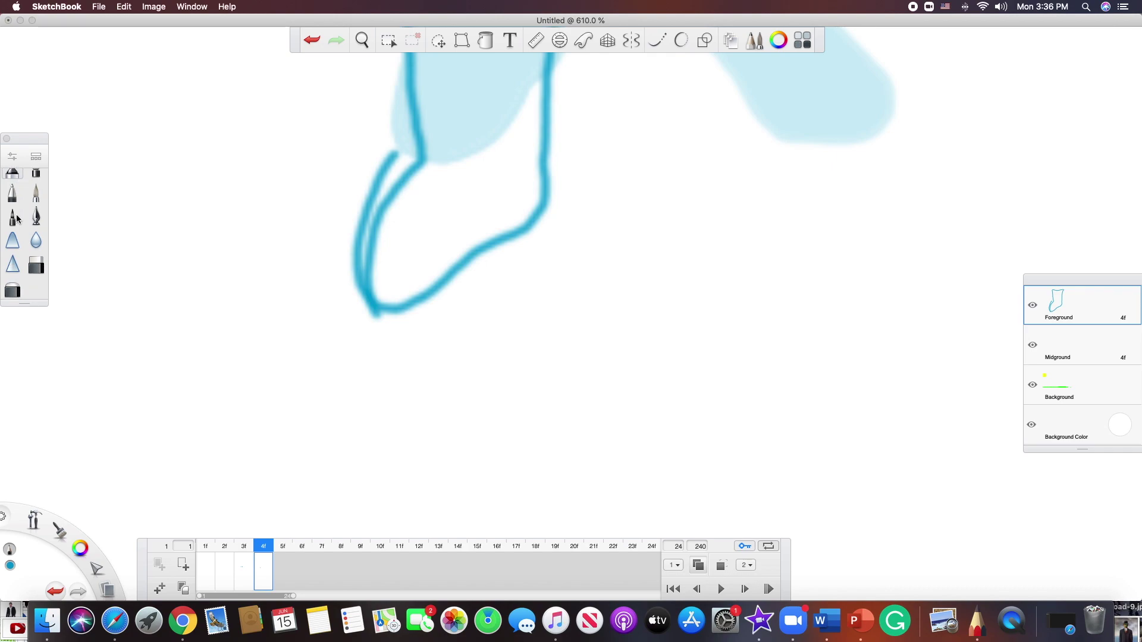
pyautogui.click(38, 271)
pyautogui.moveTo(377, 148); pyautogui.dragTo(390, 156)
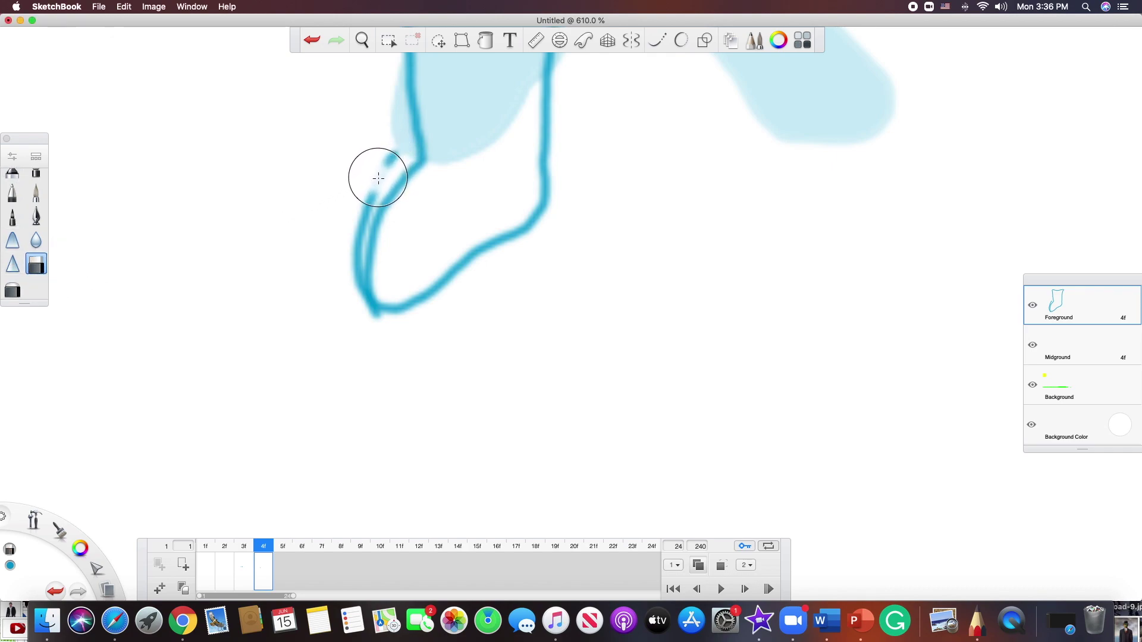
pyautogui.moveTo(379, 178)
pyautogui.mouseDown()
pyautogui.moveTo(372, 191)
pyautogui.moveTo(391, 158)
pyautogui.moveTo(375, 189)
pyautogui.mouseUp()
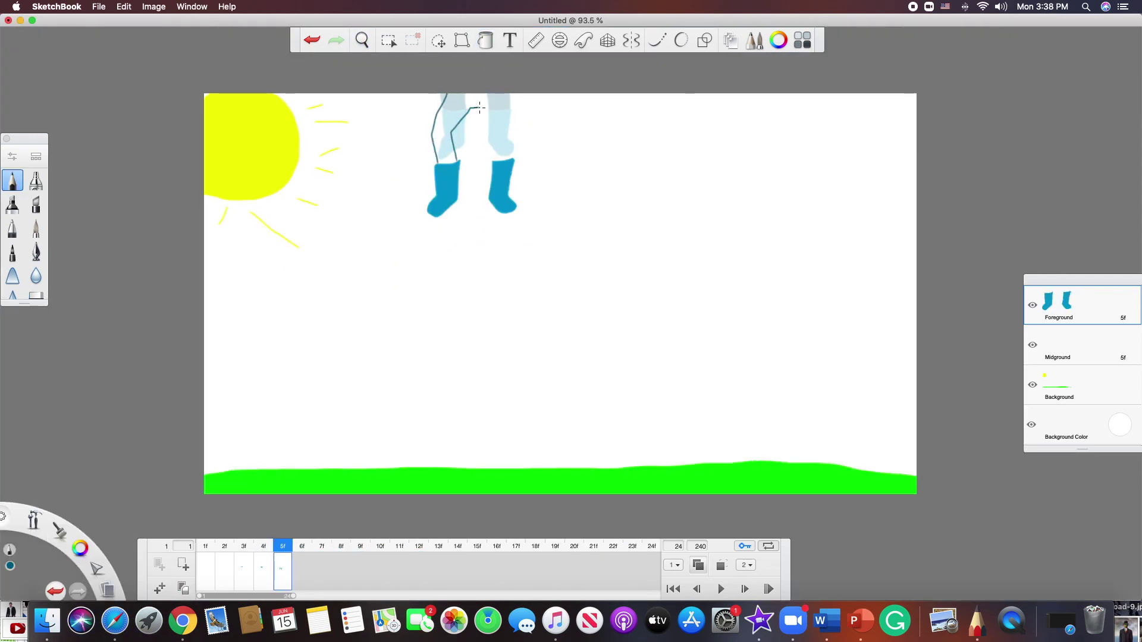
pyautogui.click(631, 233)
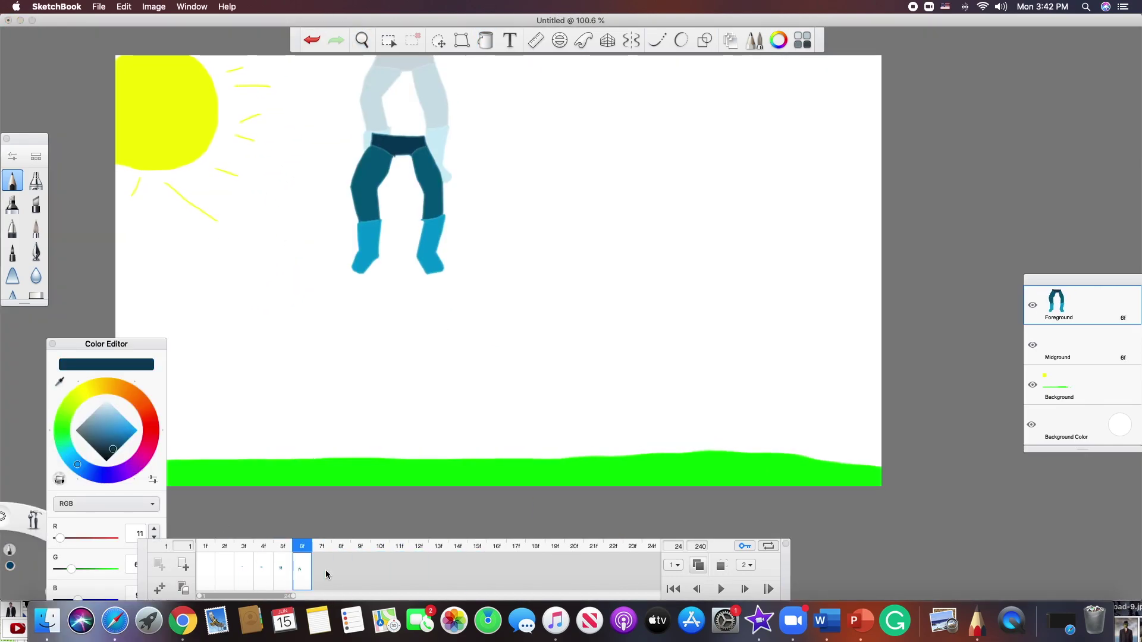
pyautogui.click(480, 40)
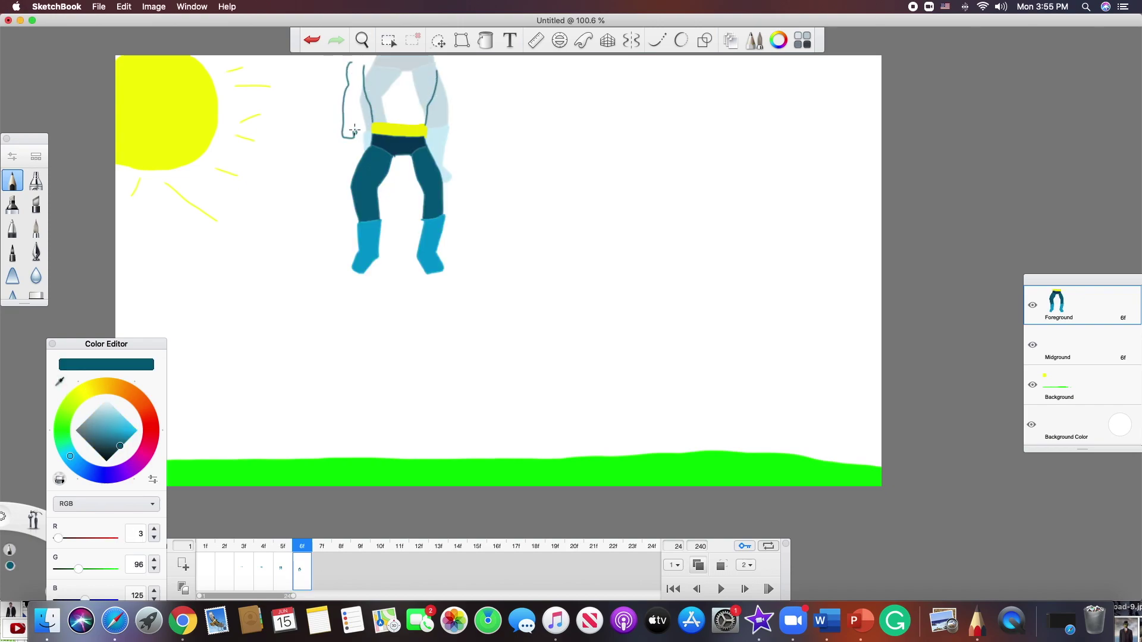
# - Outline the superhero's arms and torso above the yellow belt on frame 6 and fill the torso with dark teal
pyautogui.moveTo(355, 130); pyautogui.dragTo(363, 84)
pyautogui.moveTo(441, 64)
pyautogui.mouseDown()
pyautogui.moveTo(444, 136)
pyautogui.moveTo(436, 94)
pyautogui.moveTo(395, 119)
pyautogui.mouseUp()
pyautogui.click(117, 453)
pyautogui.click(123, 445)
pyautogui.click(485, 40)
pyautogui.click(398, 95)
# - Draw black muscle lines on the torso with the pencil
pyautogui.click(116, 474)
pyautogui.click(106, 461)
pyautogui.click(12, 179)
pyautogui.moveTo(386, 115); pyautogui.dragTo(391, 115)
pyautogui.moveTo(399, 116); pyautogui.dragTo(404, 115)
pyautogui.moveTo(385, 105); pyautogui.dragTo(393, 106)
pyautogui.moveTo(399, 105)
pyautogui.mouseDown()
pyautogui.moveTo(407, 73)
pyautogui.moveTo(718, 278)
pyautogui.moveTo(321, 60)
pyautogui.mouseUp()
# - Fill the bat emblem on the superhero's chest with yellow using Flood Fill
pyautogui.click(89, 385)
pyautogui.click(131, 427)
pyautogui.click(485, 39)
pyautogui.click(540, 66)
pyautogui.click(395, 77)
pyautogui.click(90, 385)
pyautogui.click(130, 427)
pyautogui.click(700, 66)
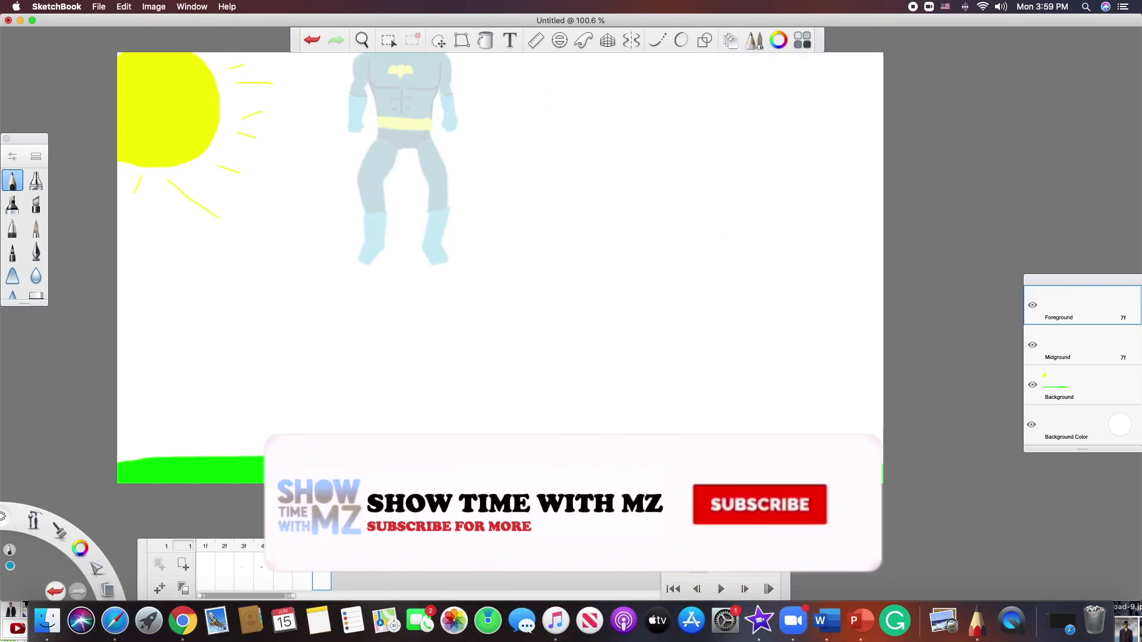
# - Draw both boots on frame 7 well below the ghosted figure in blue (R 1, G 156, B 204) and fill them
pyautogui.click(303, 580)
pyautogui.click(80, 548)
pyautogui.click(322, 580)
pyautogui.moveTo(357, 310)
pyautogui.mouseDown()
pyautogui.moveTo(369, 350)
pyautogui.moveTo(376, 308)
pyautogui.mouseUp()
pyautogui.moveTo(402, 310); pyautogui.dragTo(422, 307)
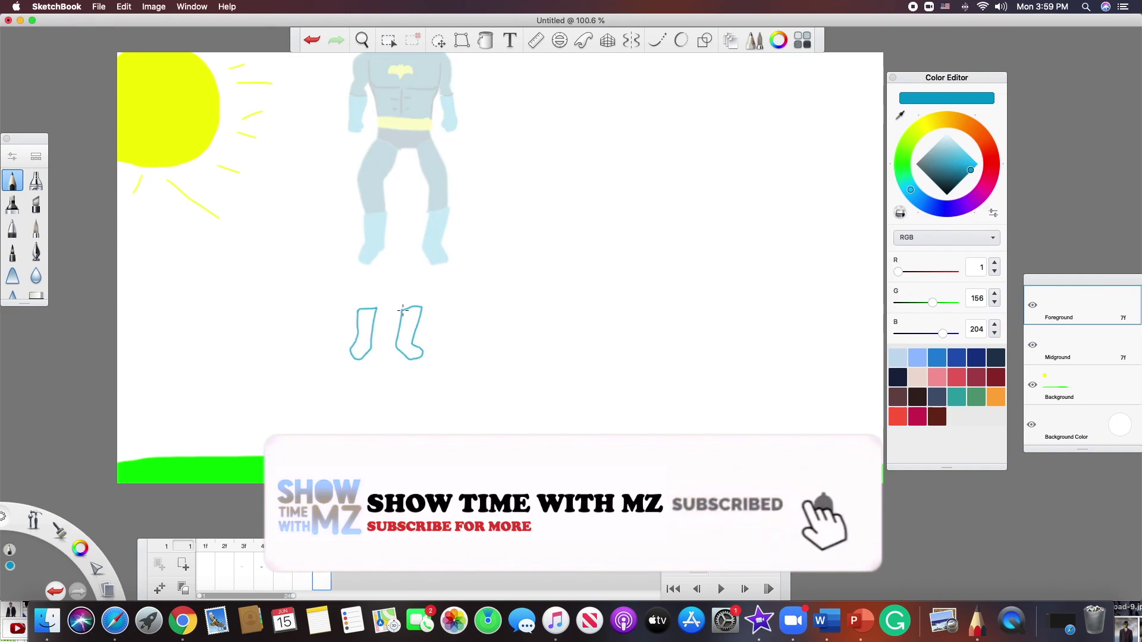
pyautogui.click(486, 40)
pyautogui.click(372, 313)
# - Sample the leg's dark teal (R 3, G 96, B 125) from frame 6 for the pencil on frame 7
pyautogui.click(303, 580)
pyautogui.keyDown('alt'); pyautogui.click(381, 172); pyautogui.keyUp('alt')
pyautogui.click(321, 580)
pyautogui.click(12, 181)
# - Try leg outlines above both boots on frame 7 and undo those strokes
pyautogui.moveTo(370, 236); pyautogui.dragTo(356, 308)
pyautogui.moveTo(375, 307)
pyautogui.mouseDown()
pyautogui.moveTo(394, 256)
pyautogui.moveTo(406, 311)
pyautogui.moveTo(410, 236)
pyautogui.moveTo(425, 362)
pyautogui.mouseUp()
pyautogui.press('super+z')
pyautogui.press('super+z')
pyautogui.press('super+z')
pyautogui.press('super+z')
# - Select the right boot on frame 7 and move it farther away from the left boot
pyautogui.click(388, 40)
pyautogui.click(438, 40)
pyautogui.moveTo(436, 120); pyautogui.dragTo(459, 120)
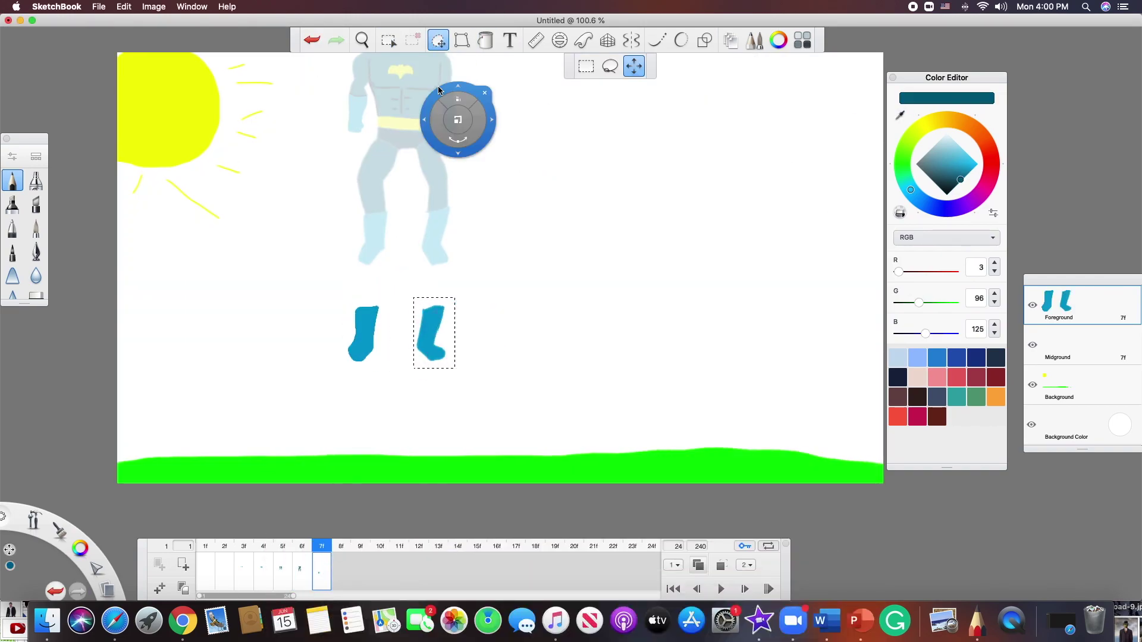
# - Outline both legs above the boots on frame 7 and fill them with dark teal (R 3, G 96, B 125)
pyautogui.click(321, 580)
pyautogui.moveTo(361, 307)
pyautogui.mouseDown()
pyautogui.moveTo(361, 254)
pyautogui.moveTo(374, 235)
pyautogui.mouseUp()
pyautogui.moveTo(375, 307)
pyautogui.mouseDown()
pyautogui.moveTo(428, 312)
pyautogui.moveTo(375, 235)
pyautogui.moveTo(422, 217)
pyautogui.mouseUp()
pyautogui.click(486, 39)
pyautogui.click(373, 267)
pyautogui.click(427, 274)
# - Fill the trunks and belt on frame 7 with the dark blue and yellow (R 240, G 232, B 1) sampled from frame 6
pyautogui.click(302, 580)
pyautogui.keyDown('alt'); pyautogui.click(406, 140); pyautogui.keyUp('alt')
pyautogui.click(398, 234)
pyautogui.click(302, 571)
pyautogui.keyDown('alt'); pyautogui.click(430, 124); pyautogui.keyUp('alt')
pyautogui.click(321, 572)
pyautogui.click(485, 40)
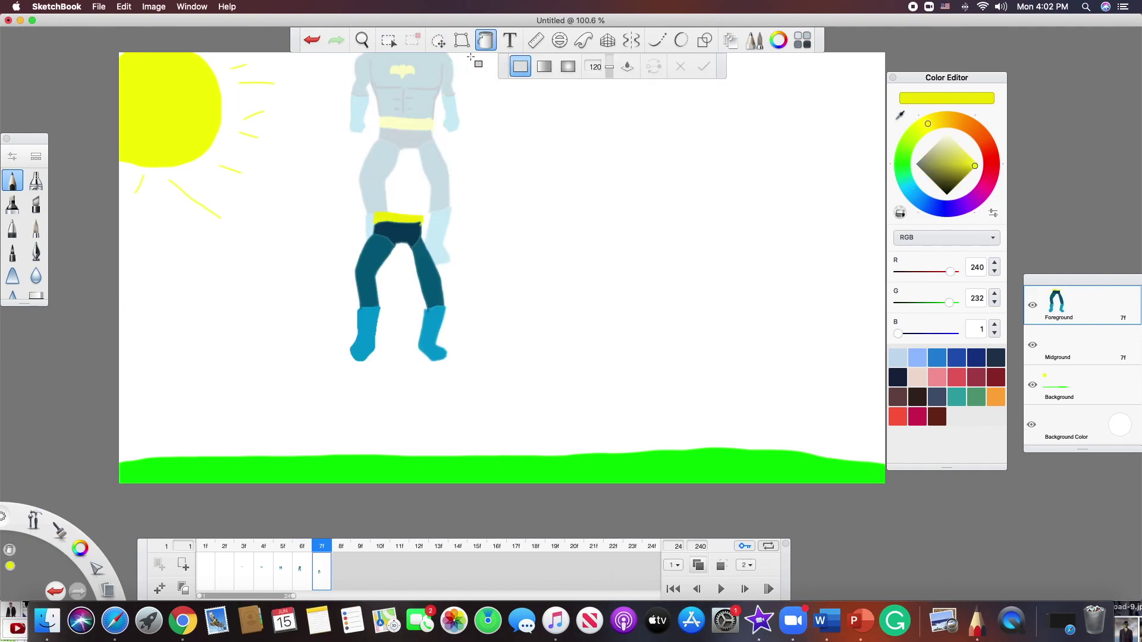
pyautogui.click(400, 219)
# - Try black outlines for both sides of the torso on frame 7
pyautogui.moveTo(953, 183); pyautogui.dragTo(949, 216)
pyautogui.moveTo(426, 218); pyautogui.dragTo(434, 173)
pyautogui.moveTo(379, 213); pyautogui.dragTo(371, 174)
# - Replace the black torso strokes on frame 7 with torso, arm, shoulder and head outlines in frame 6's teal (R 1, G 102, B 133)
pyautogui.click(302, 571)
pyautogui.keyDown('alt'); pyautogui.click(417, 101); pyautogui.keyUp('alt')
pyautogui.click(322, 571)
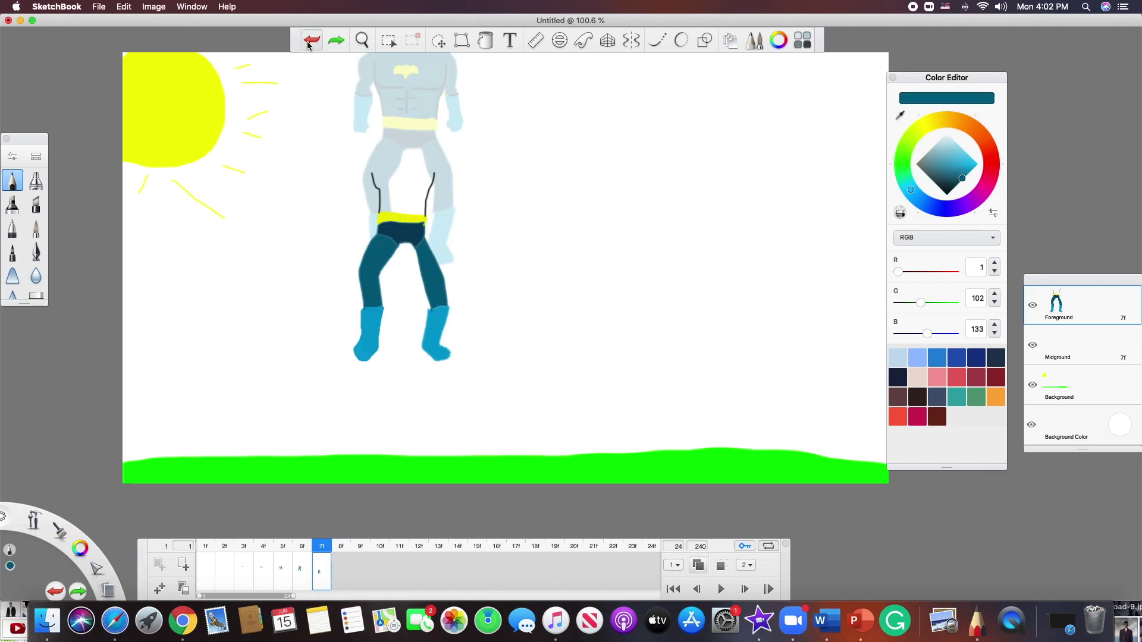
pyautogui.click(310, 40)
pyautogui.click(311, 39)
pyautogui.moveTo(378, 213); pyautogui.dragTo(370, 169)
pyautogui.moveTo(425, 218); pyautogui.dragTo(432, 193)
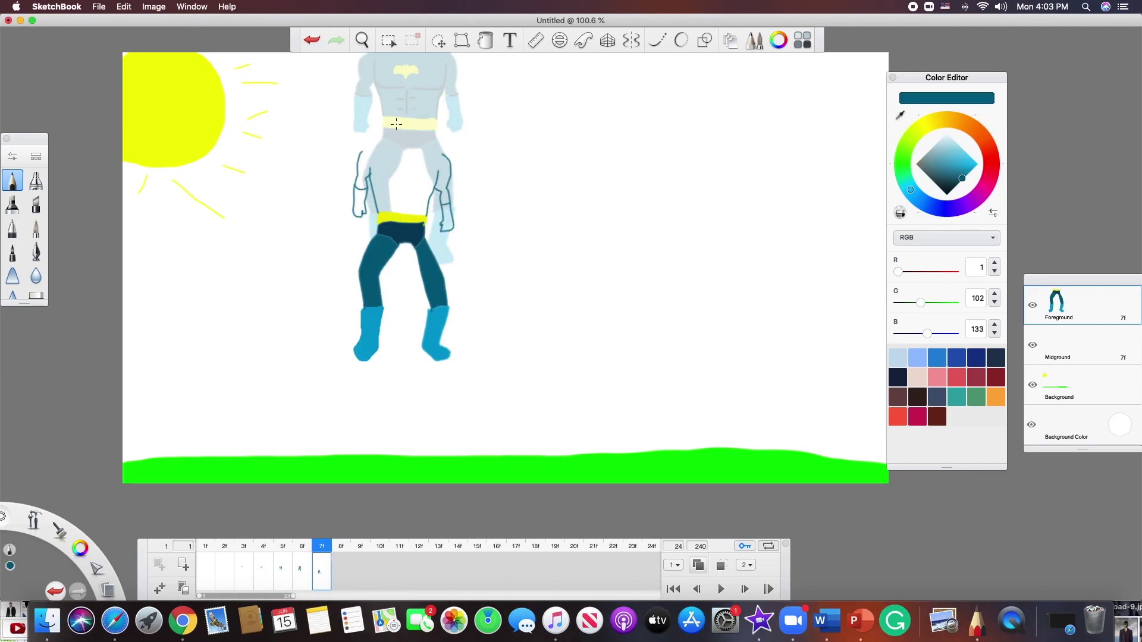
pyautogui.moveTo(396, 139); pyautogui.dragTo(438, 151)
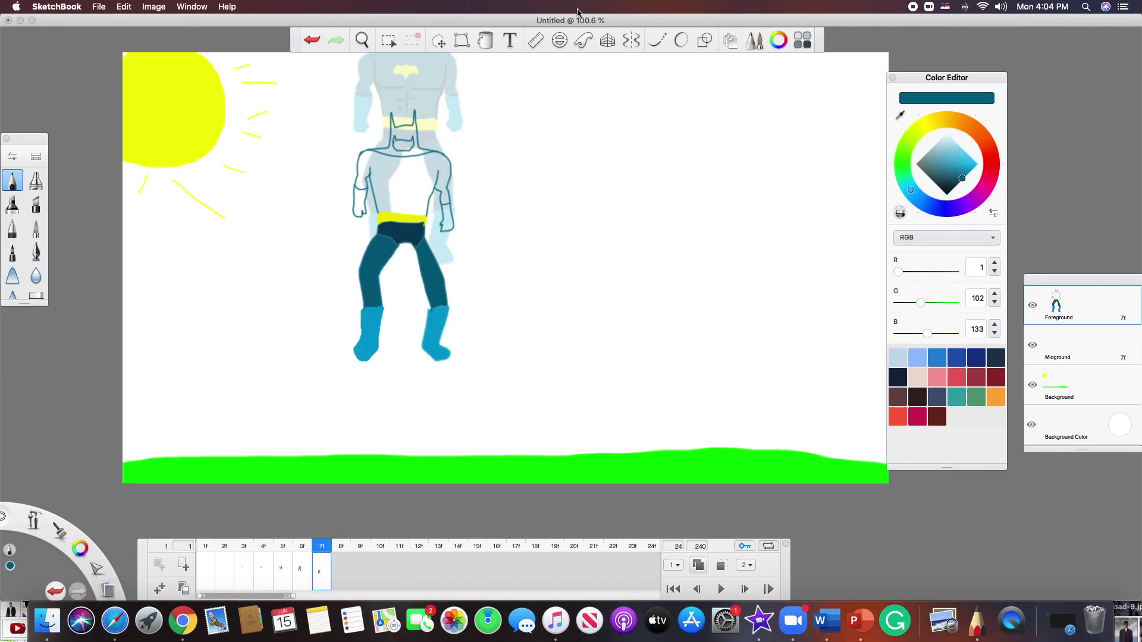
# - Fill the torso on frame 7 with teal and draw the chest and abdominal lines in near-black (R 0, G 11, B 15)
pyautogui.click(485, 40)
pyautogui.click(402, 181)
pyautogui.click(949, 192)
pyautogui.moveTo(400, 188); pyautogui.dragTo(400, 205)
pyautogui.moveTo(393, 195); pyautogui.dragTo(406, 194)
pyautogui.moveTo(405, 203); pyautogui.dragTo(397, 204)
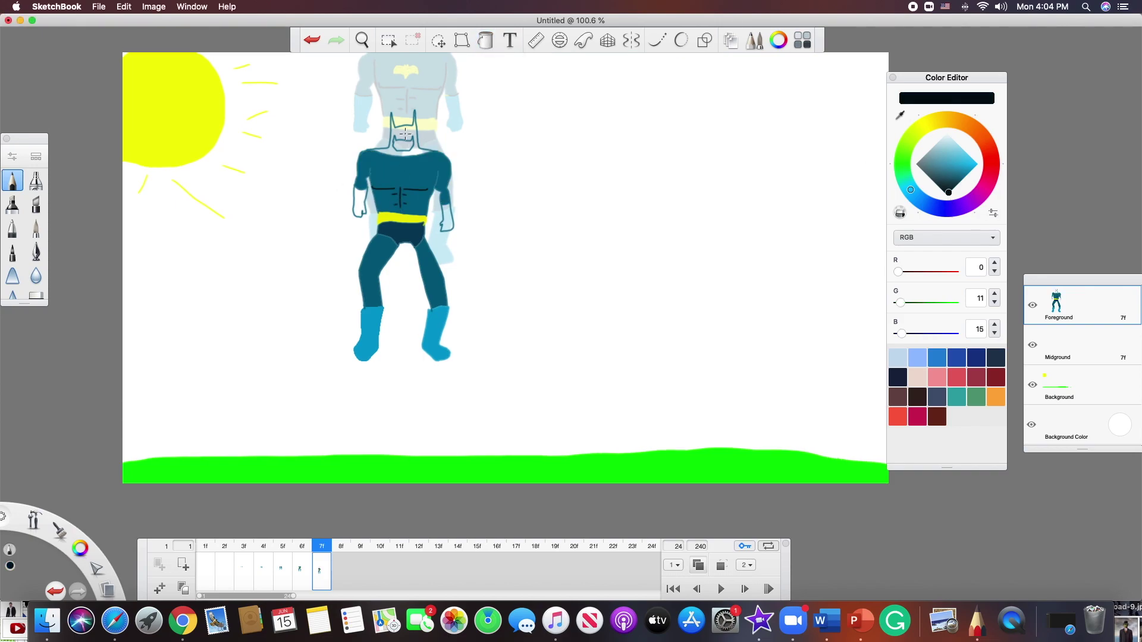
# - Fill the face on frame 7 with the light skin swatch, and draw and fill the cape and cowl in dark blue (R 11, G 62, B 91)
pyautogui.click(917, 377)
pyautogui.click(403, 145)
pyautogui.keyDown('alt'); pyautogui.click(403, 232); pyautogui.keyUp('alt')
pyautogui.moveTo(374, 149)
pyautogui.mouseDown()
pyautogui.moveTo(302, 85)
pyautogui.moveTo(300, 64)
pyautogui.mouseUp()
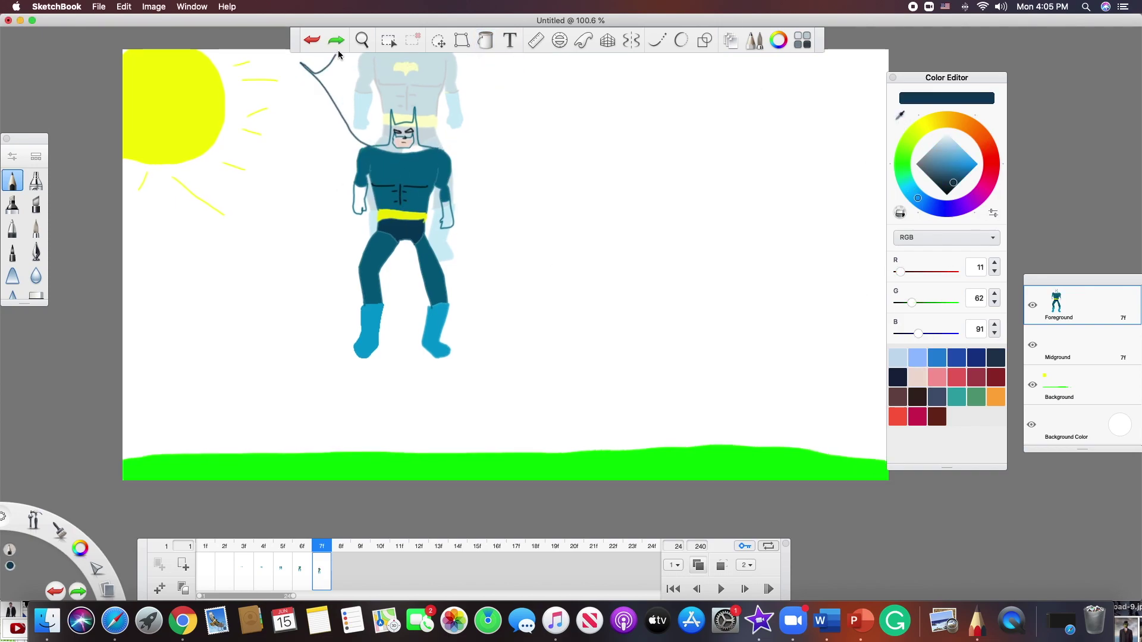
pyautogui.moveTo(435, 148); pyautogui.dragTo(556, 80)
pyautogui.click(486, 40)
pyautogui.click(431, 83)
pyautogui.click(405, 126)
# - Sample the boots' blue on frame 7 and fill both gloves with it
pyautogui.keyDown('alt'); pyautogui.click(370, 321); pyautogui.keyUp('alt')
pyautogui.click(360, 201)
pyautogui.click(446, 215)
pyautogui.click(486, 39)
# - Draw a bat emblem on the chest on frame 7 in the belt's yellow and fill it
pyautogui.click(948, 193)
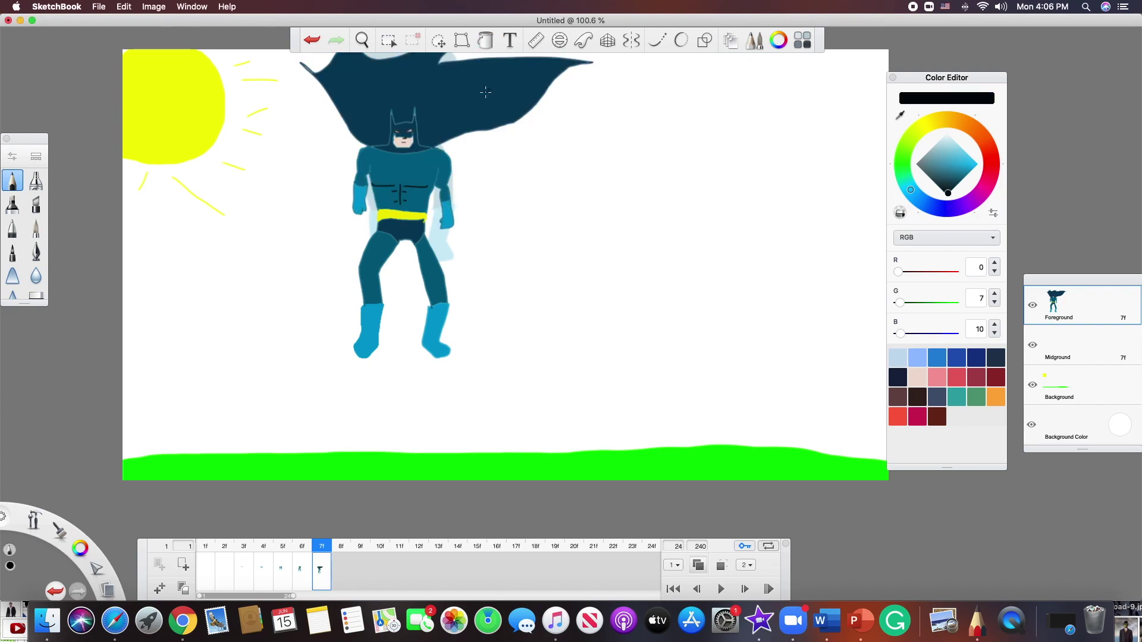
pyautogui.click(312, 40)
pyautogui.keyDown('alt'); pyautogui.click(402, 211); pyautogui.keyUp('alt')
pyautogui.moveTo(387, 164); pyautogui.dragTo(415, 167)
pyautogui.click(485, 40)
pyautogui.click(405, 177)
# - Undo the last fill and try a linear gradient fill on the chest of frame 7
pyautogui.click(312, 40)
pyautogui.click(552, 66)
pyautogui.click(405, 166)
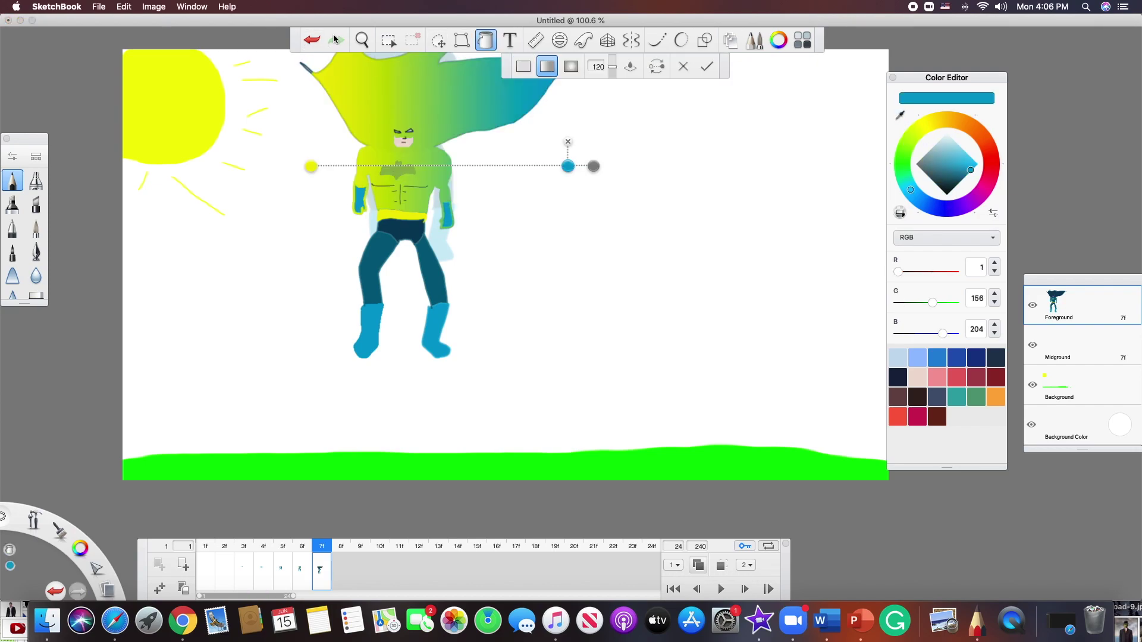
# - Play back the animation and duplicate frame 7's drawing into frame 8
pyautogui.click(721, 590)
pyautogui.click(339, 574)
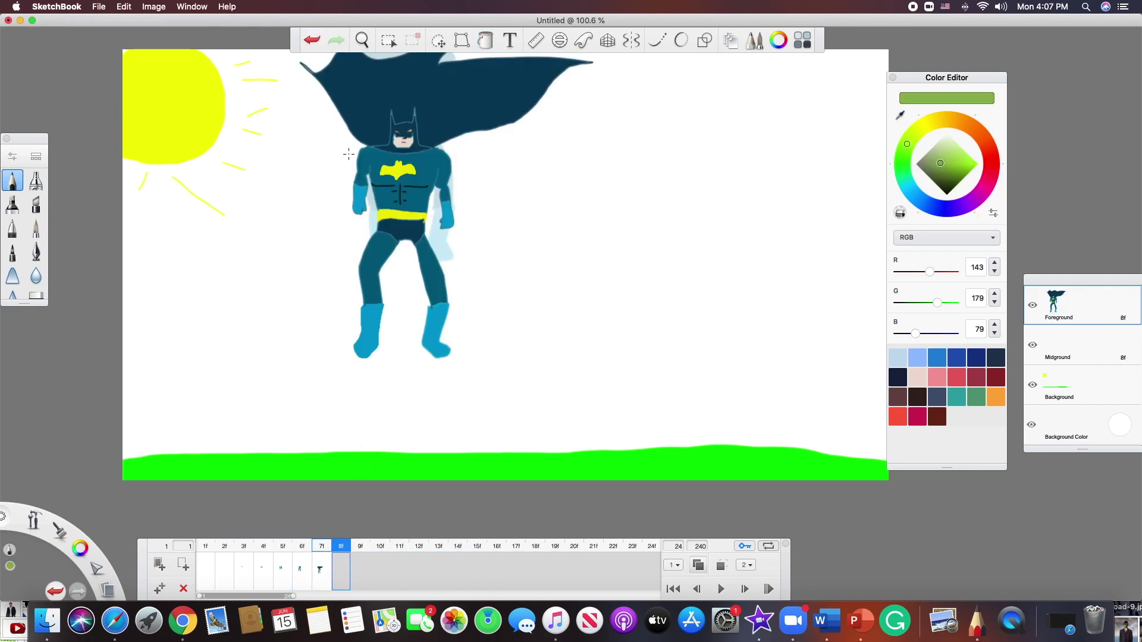
pyautogui.click(160, 586)
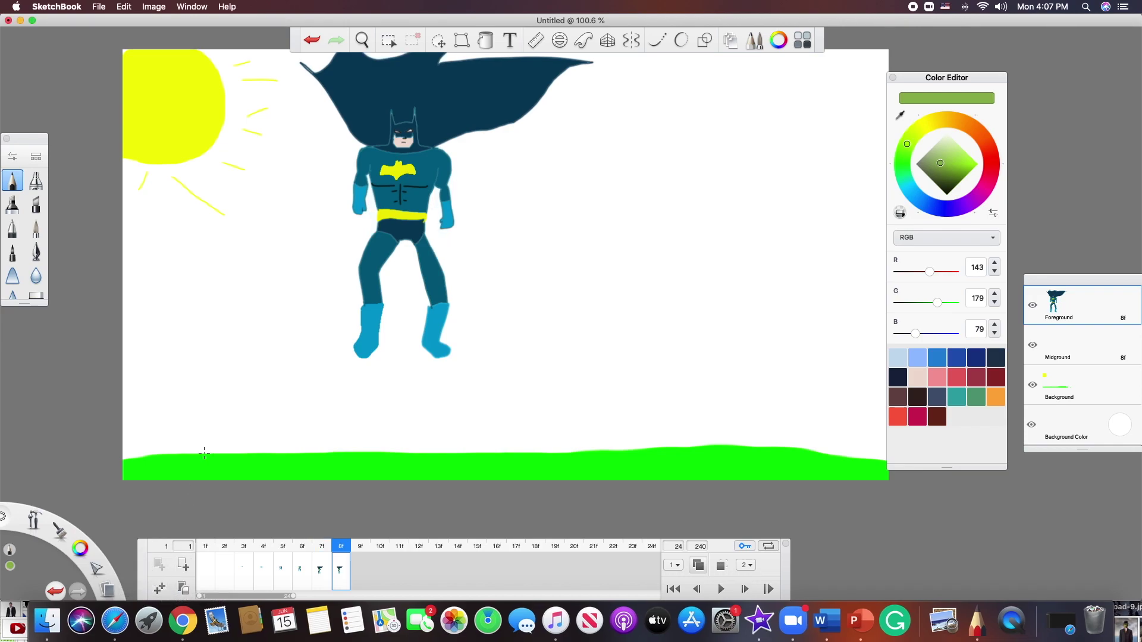
# - Try to select the figure on frame 8 with a rectangle and move it lower, enlarging it slightly
pyautogui.click(388, 40)
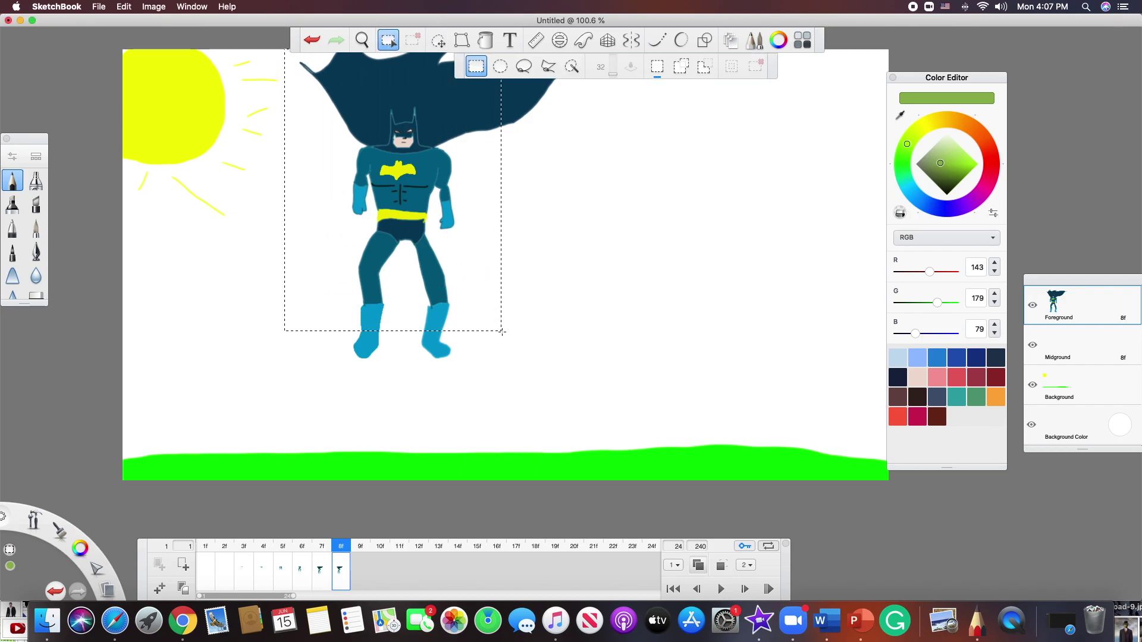
pyautogui.moveTo(502, 331); pyautogui.dragTo(573, 395)
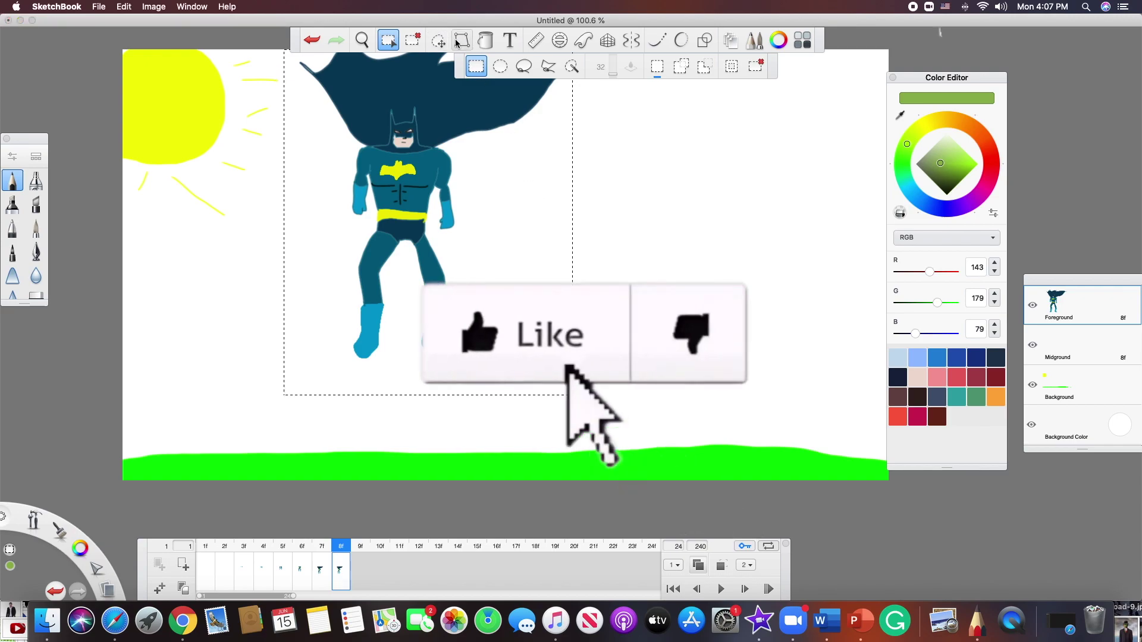
pyautogui.click(438, 40)
pyautogui.moveTo(455, 54); pyautogui.dragTo(468, 208)
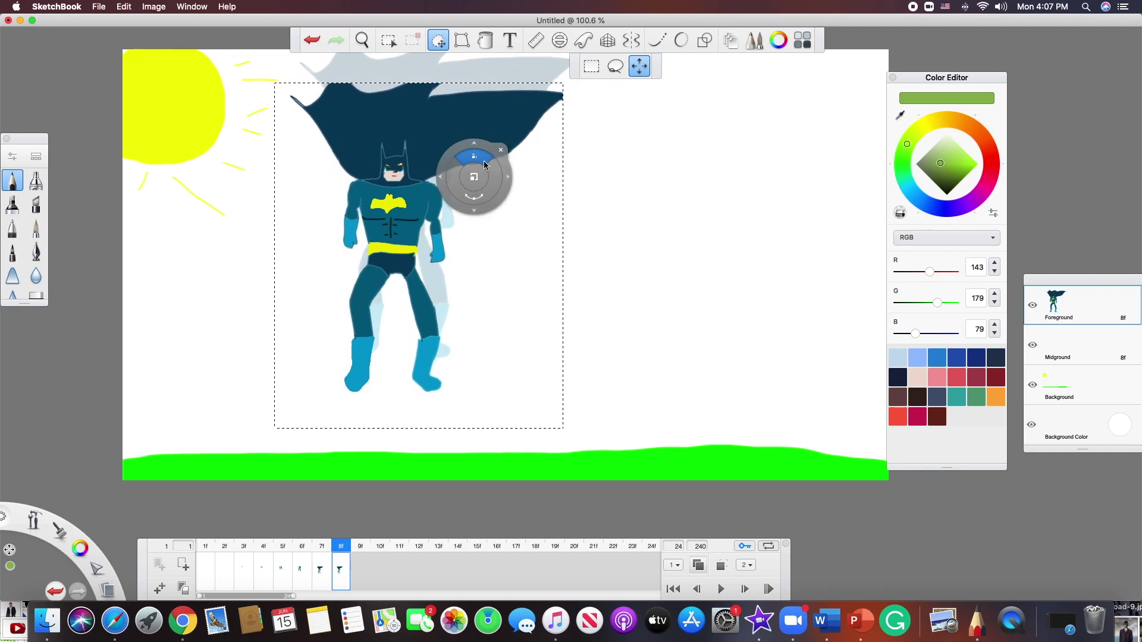
pyautogui.moveTo(484, 161); pyautogui.dragTo(480, 167)
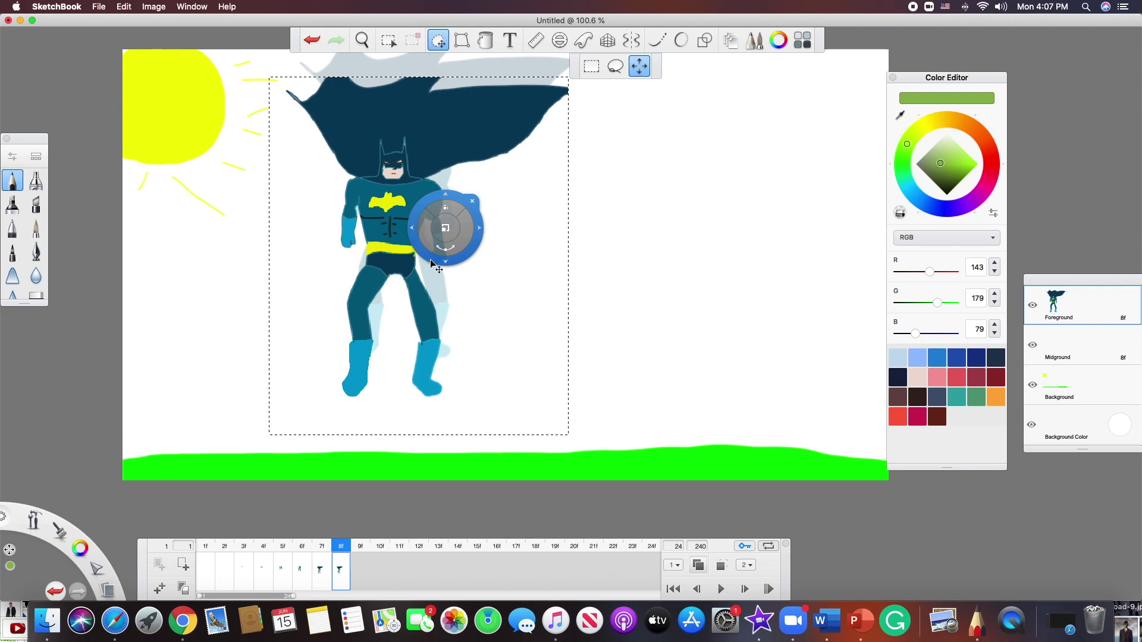
pyautogui.moveTo(428, 260); pyautogui.dragTo(444, 264)
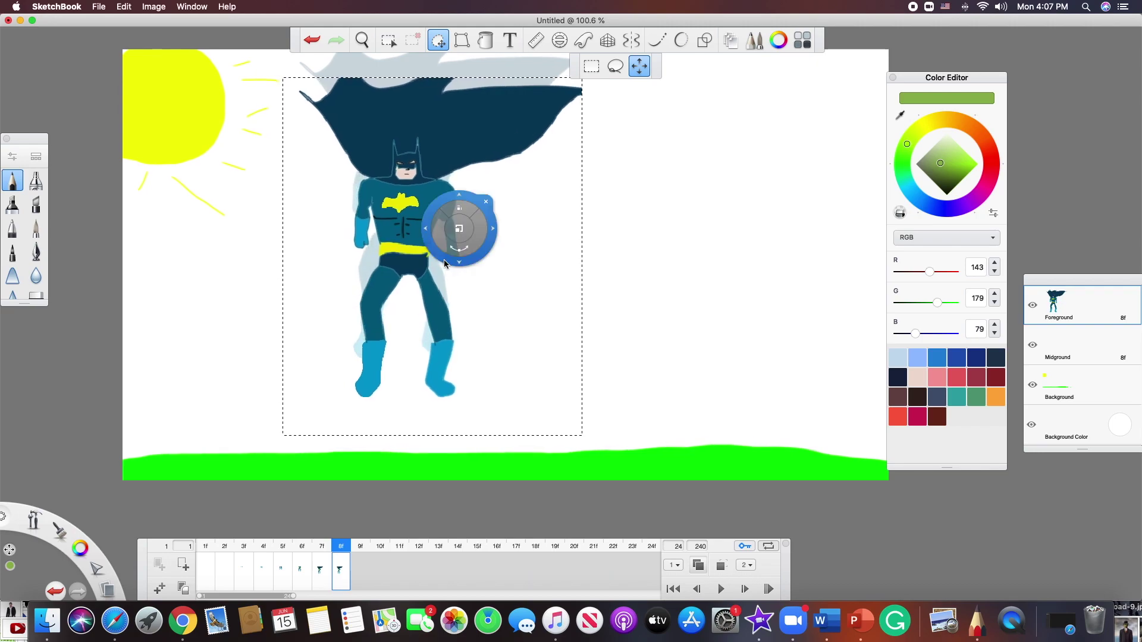
pyautogui.click(438, 44)
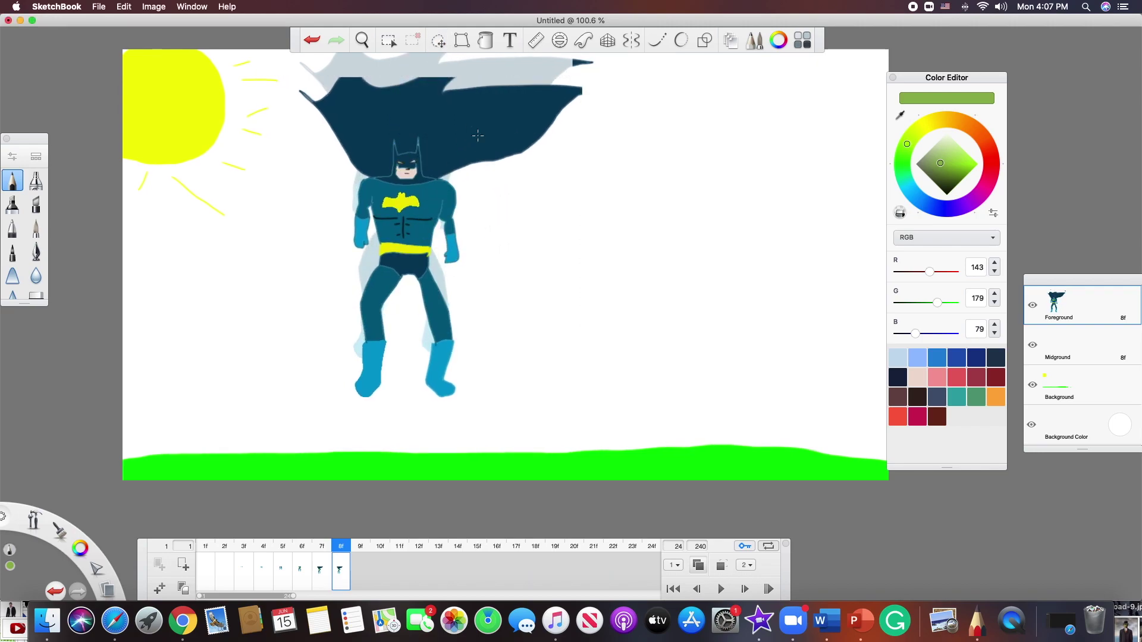
# - Undo the previous move, then reselect the figure with its whole cape on frame 8 and move it straight down
pyautogui.click(312, 40)
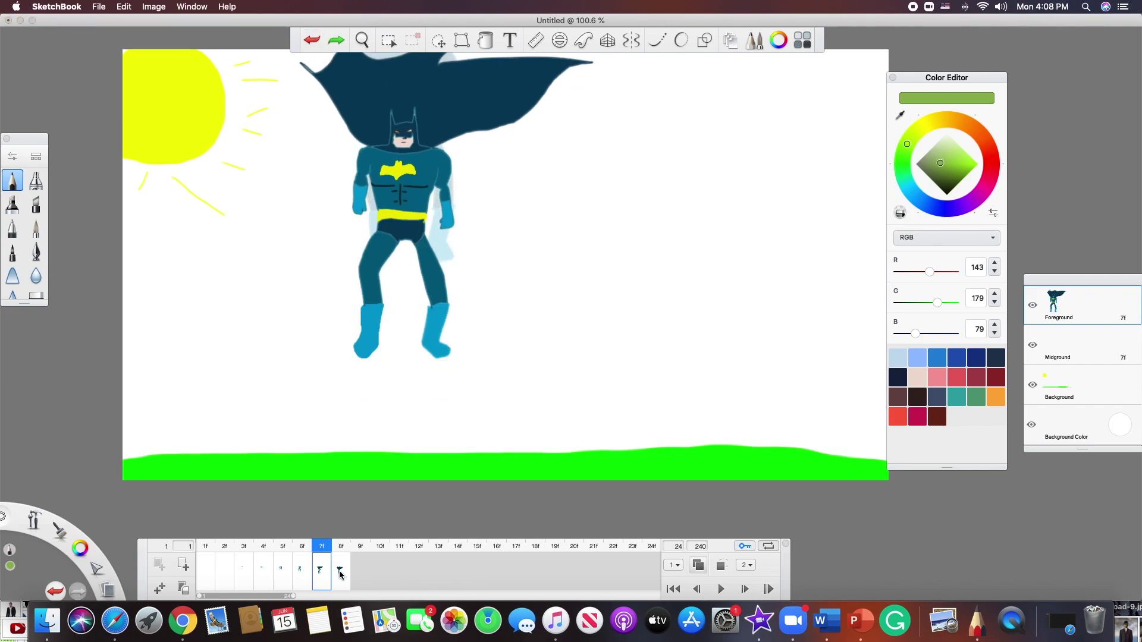
pyautogui.click(341, 569)
pyautogui.click(389, 40)
pyautogui.moveTo(287, 55); pyautogui.dragTo(646, 394)
pyautogui.click(438, 40)
pyautogui.moveTo(444, 189); pyautogui.dragTo(443, 234)
pyautogui.click(438, 40)
# - Reshape the cape on frame 8 with curling upper edges filled in dark blue (R 11, G 62, B 91), and play back the animation
pyautogui.keyDown('alt'); pyautogui.click(443, 106); pyautogui.keyUp('alt')
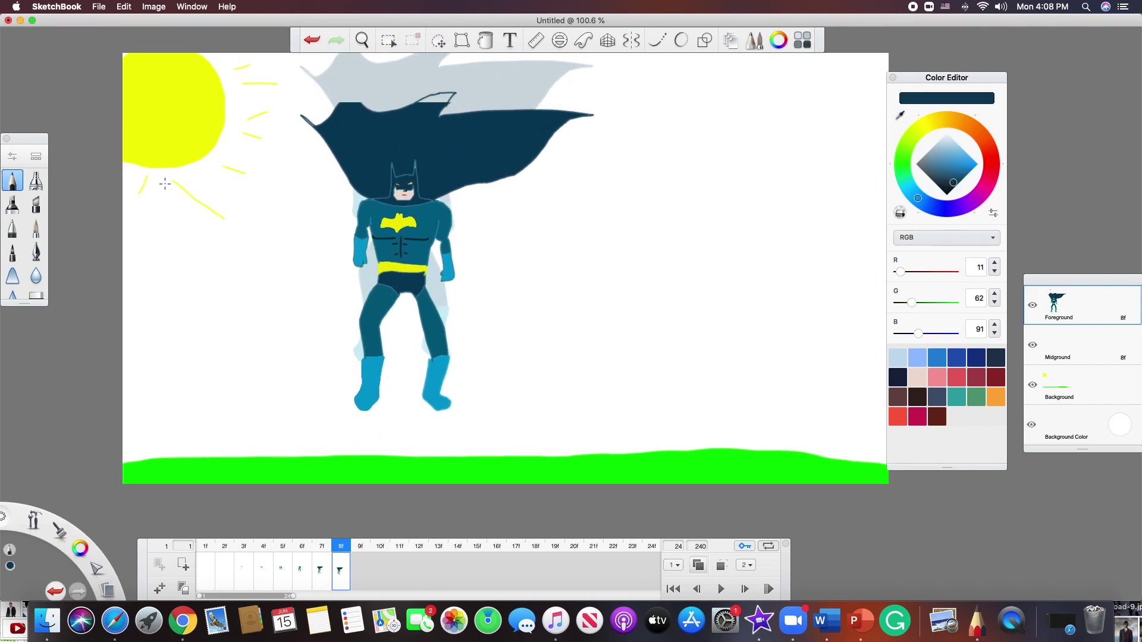
pyautogui.click(36, 295)
pyautogui.moveTo(326, 113); pyautogui.dragTo(326, 140)
pyautogui.moveTo(518, 136)
pyautogui.mouseDown()
pyautogui.moveTo(573, 122)
pyautogui.moveTo(263, 128)
pyautogui.mouseUp()
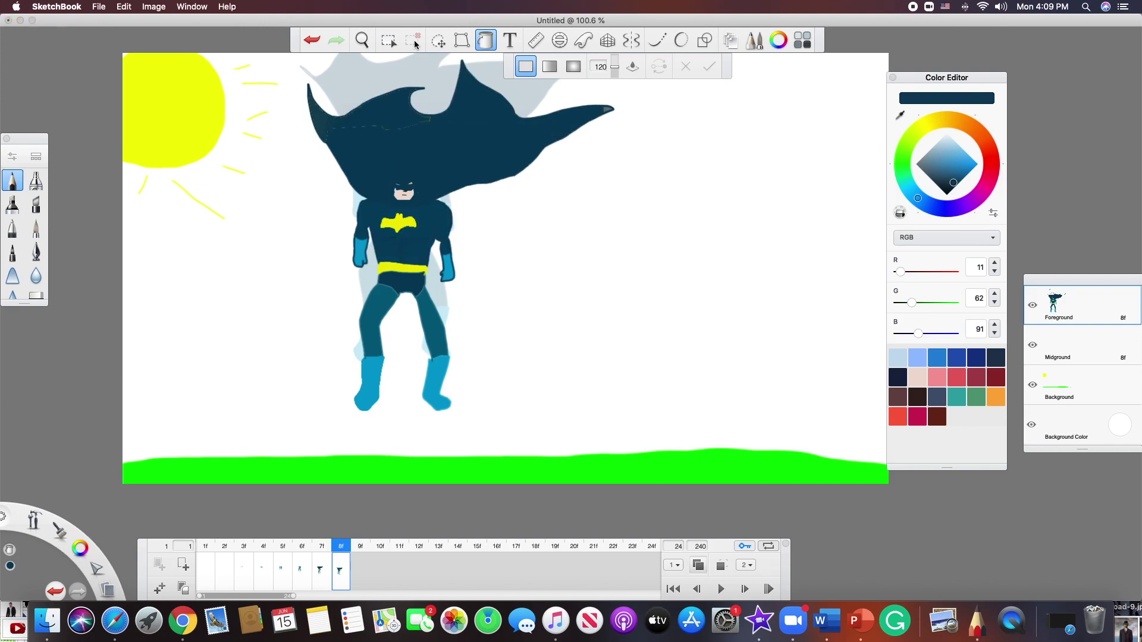
pyautogui.click(720, 589)
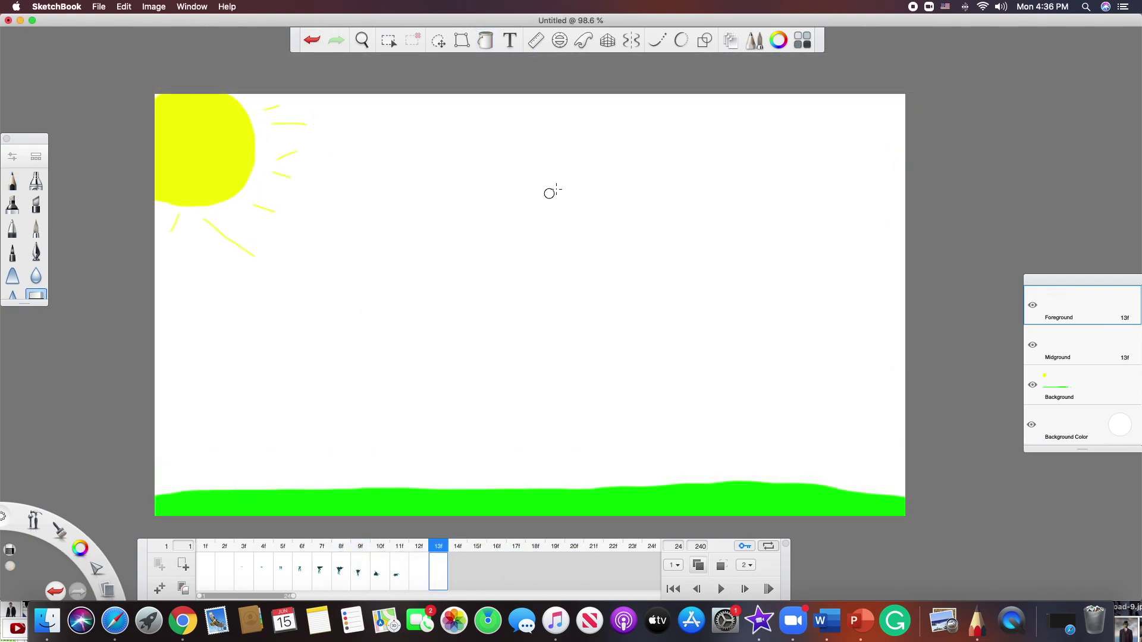
# - Set the drawing colour to white (R 255, G 255, B 255)
pyautogui.click(776, 39)
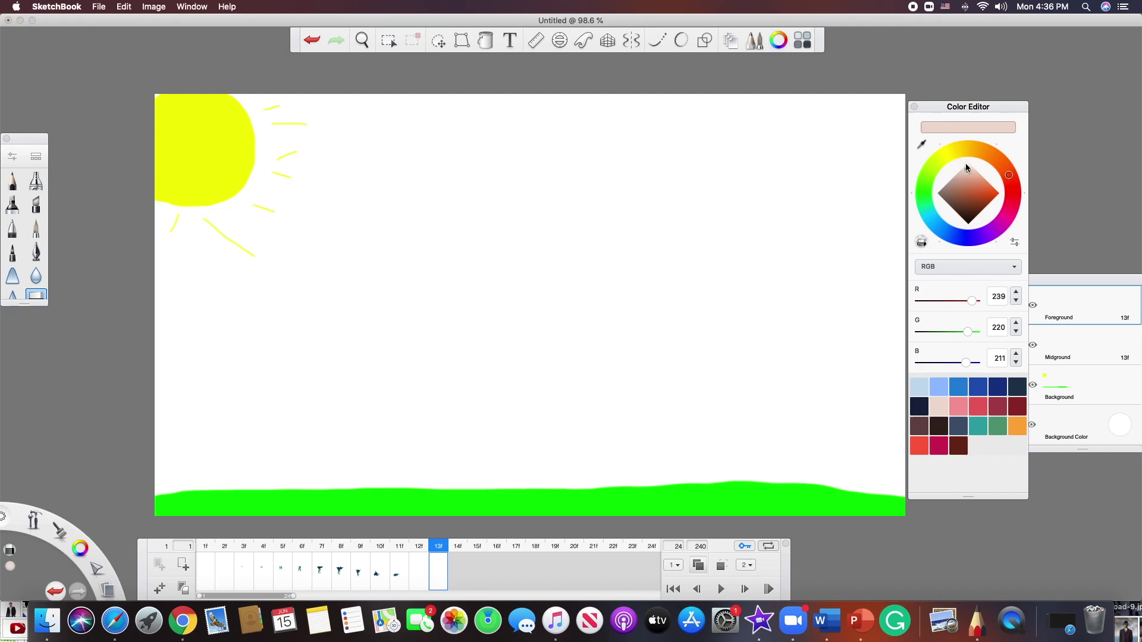
pyautogui.moveTo(967, 166); pyautogui.dragTo(968, 158)
pyautogui.click(36, 205)
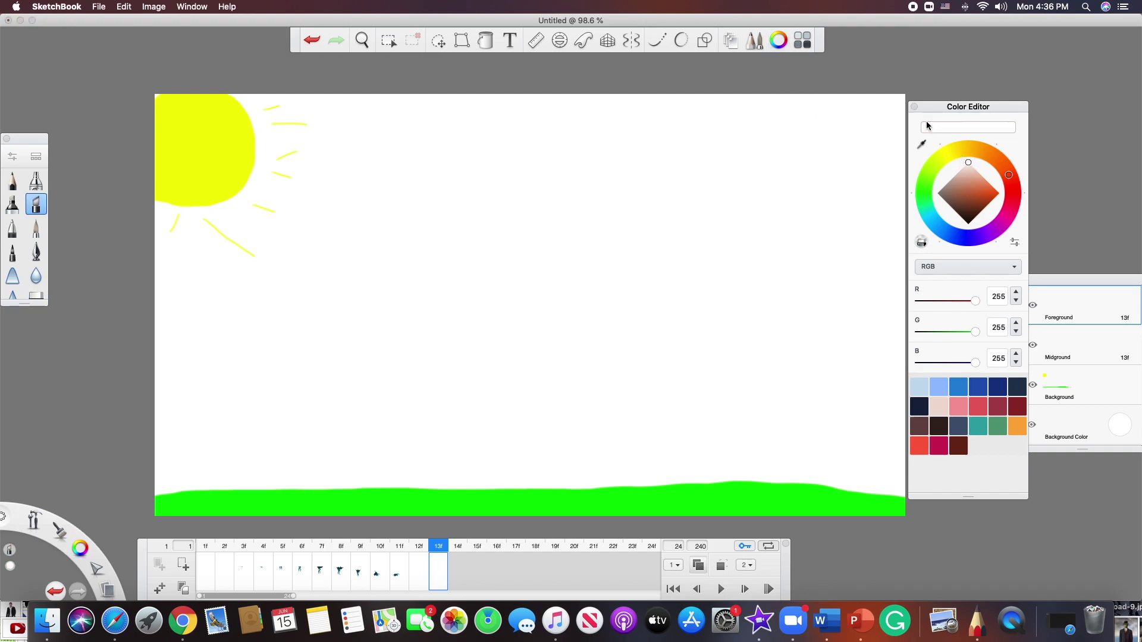
pyautogui.click(40, 300)
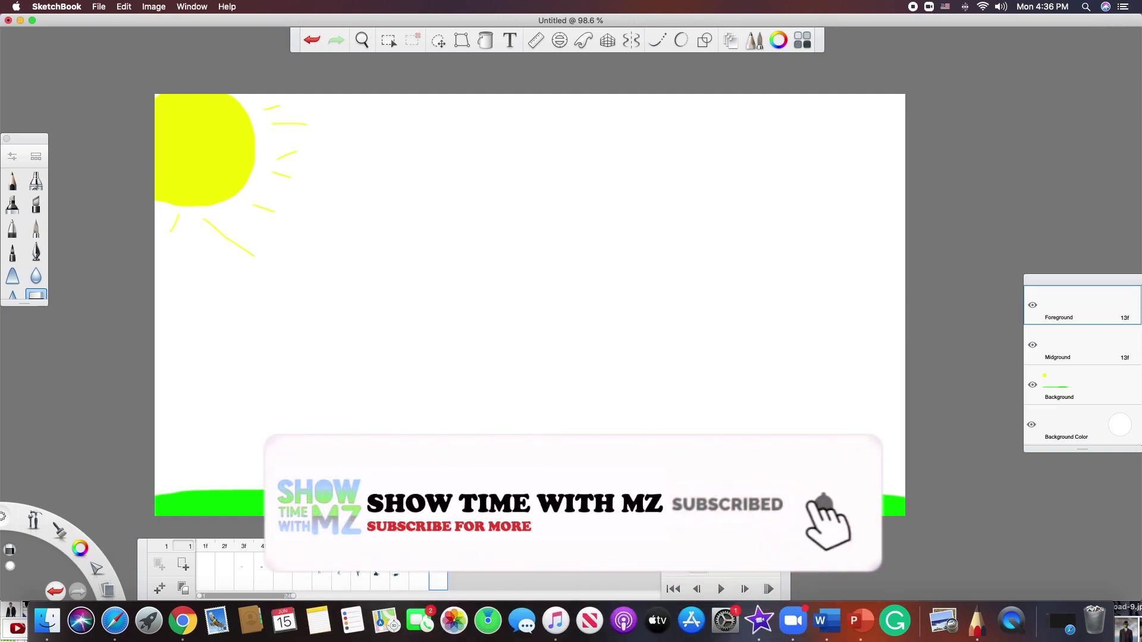
# - Test white pencil and broader brush strokes over the sun on frame 13
pyautogui.click(13, 180)
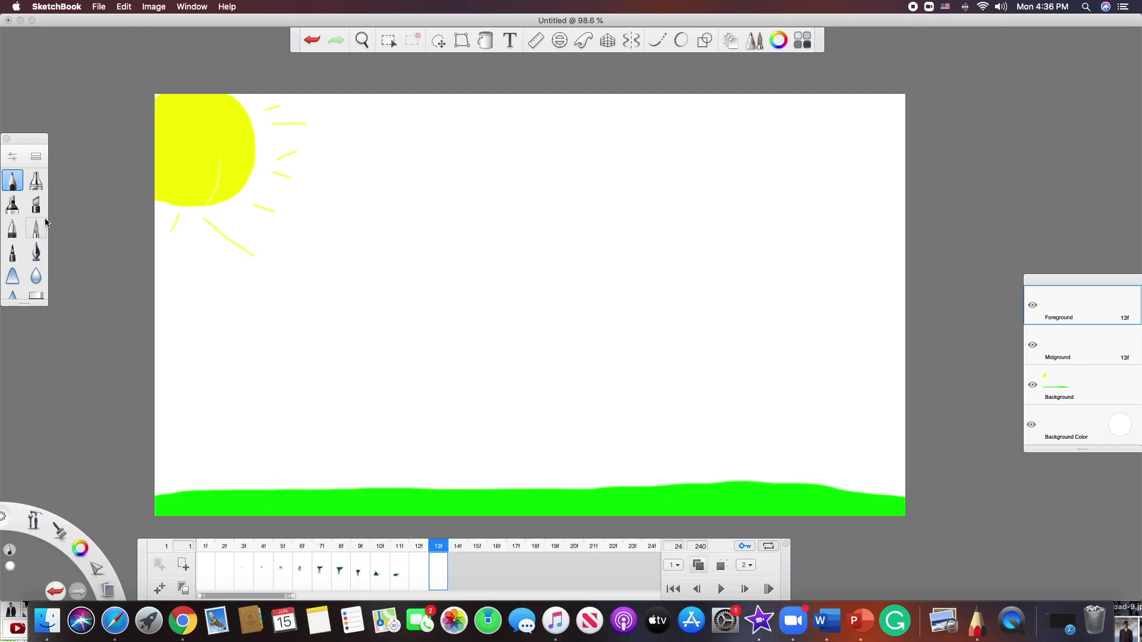
pyautogui.click(36, 204)
pyautogui.moveTo(96, 168); pyautogui.dragTo(285, 151)
pyautogui.moveTo(167, 170); pyautogui.dragTo(213, 205)
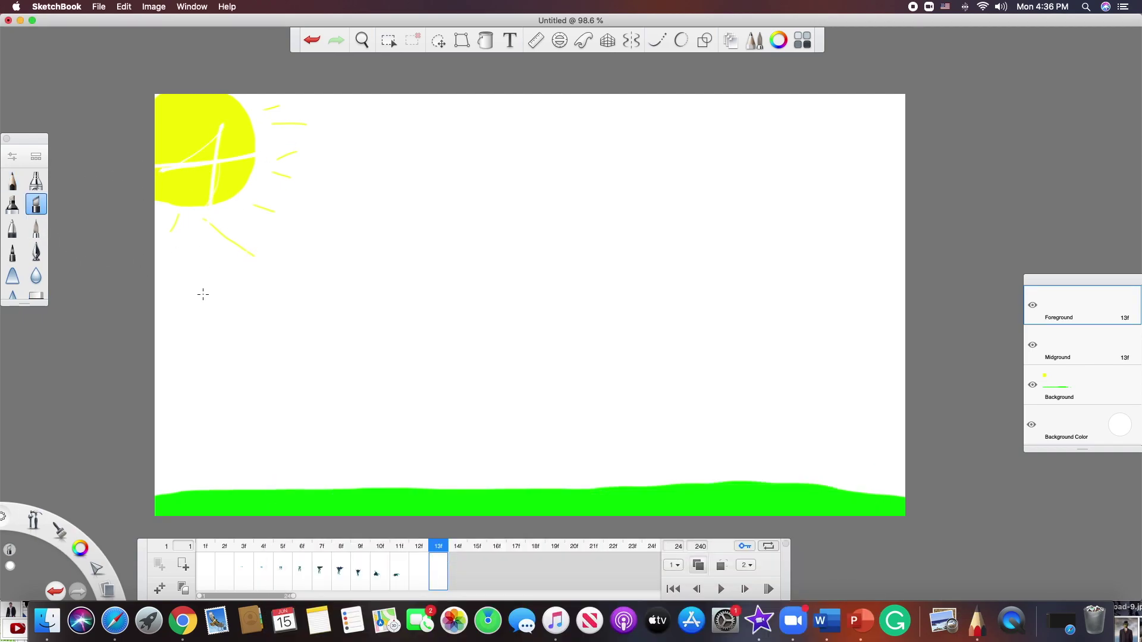
# - Review frame 11's landing pose, then cover the sun and ground on frame 12 with white using the marker
pyautogui.click(398, 580)
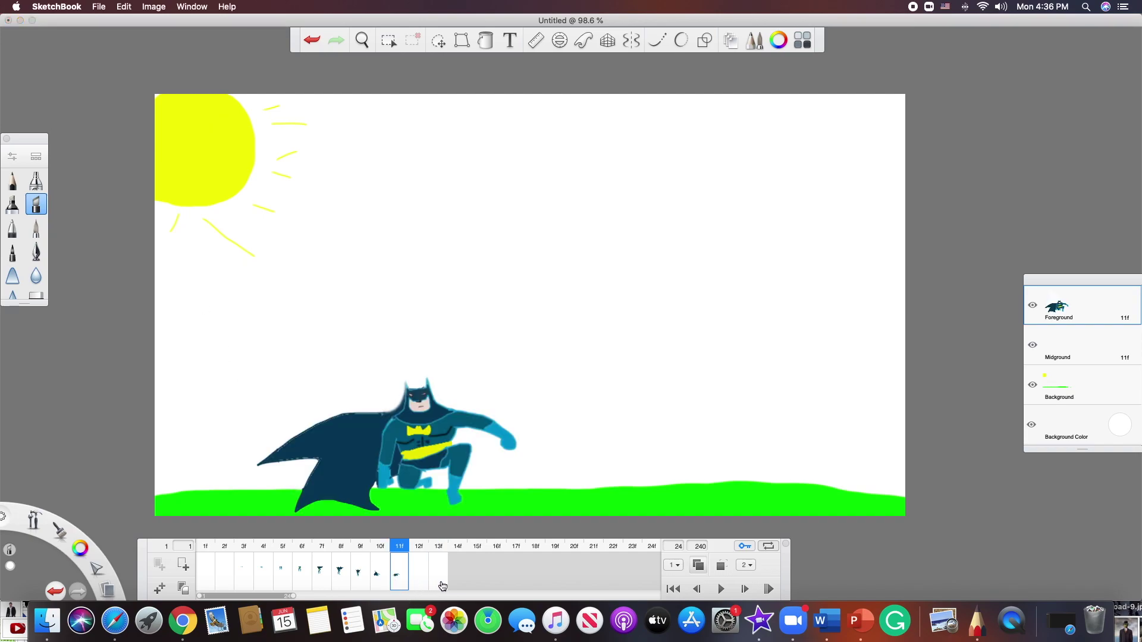
pyautogui.click(442, 586)
pyautogui.click(423, 584)
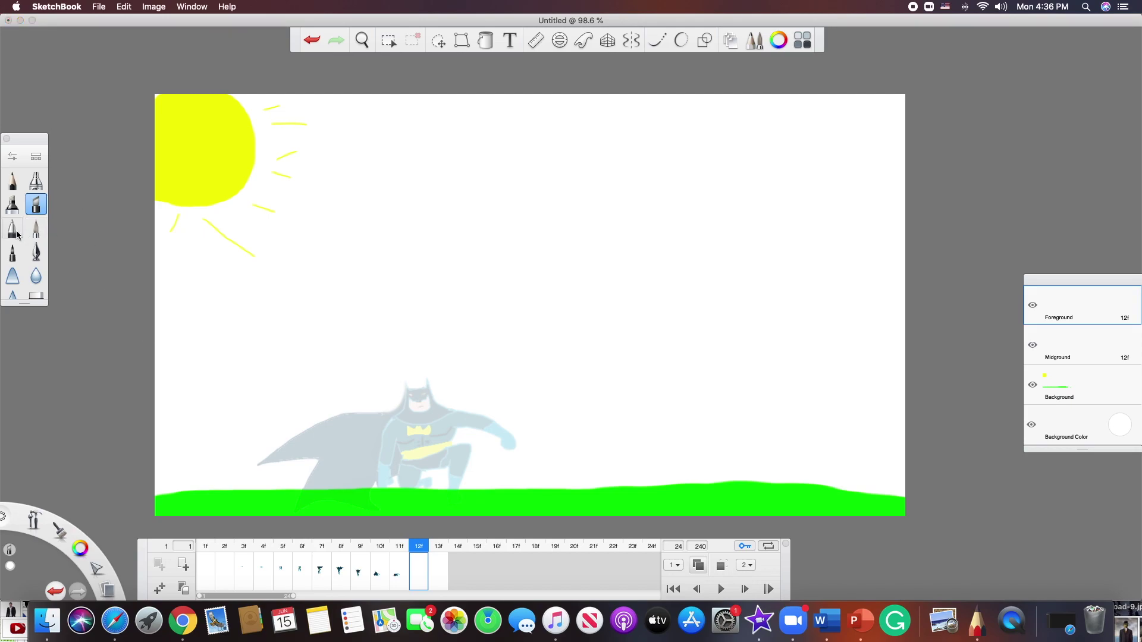
pyautogui.click(12, 208)
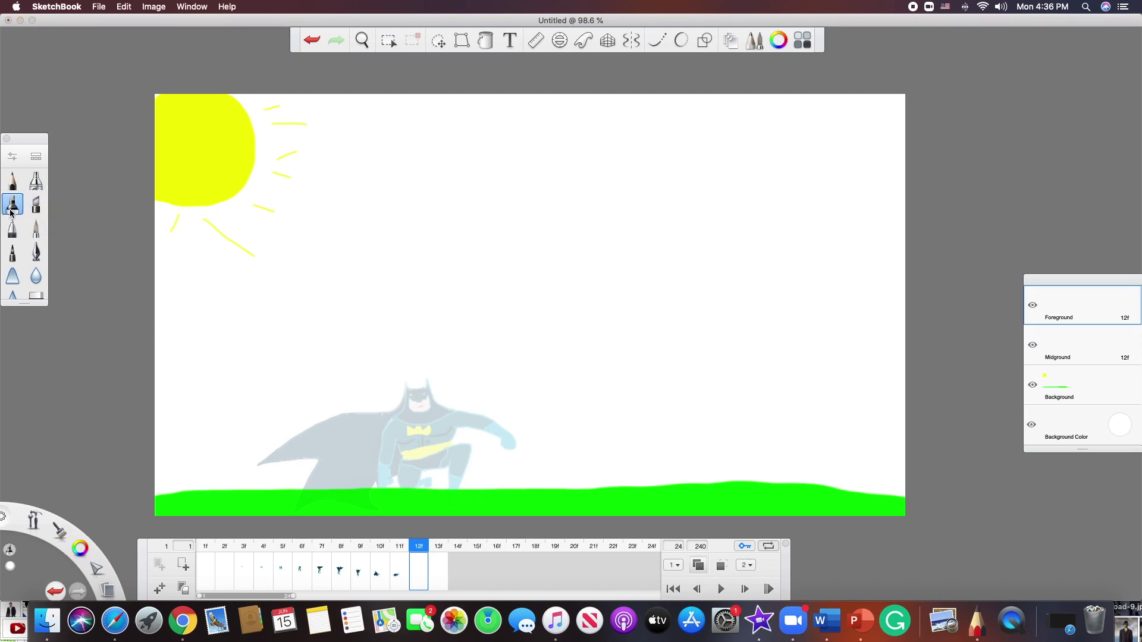
pyautogui.click(204, 139)
pyautogui.click(678, 239)
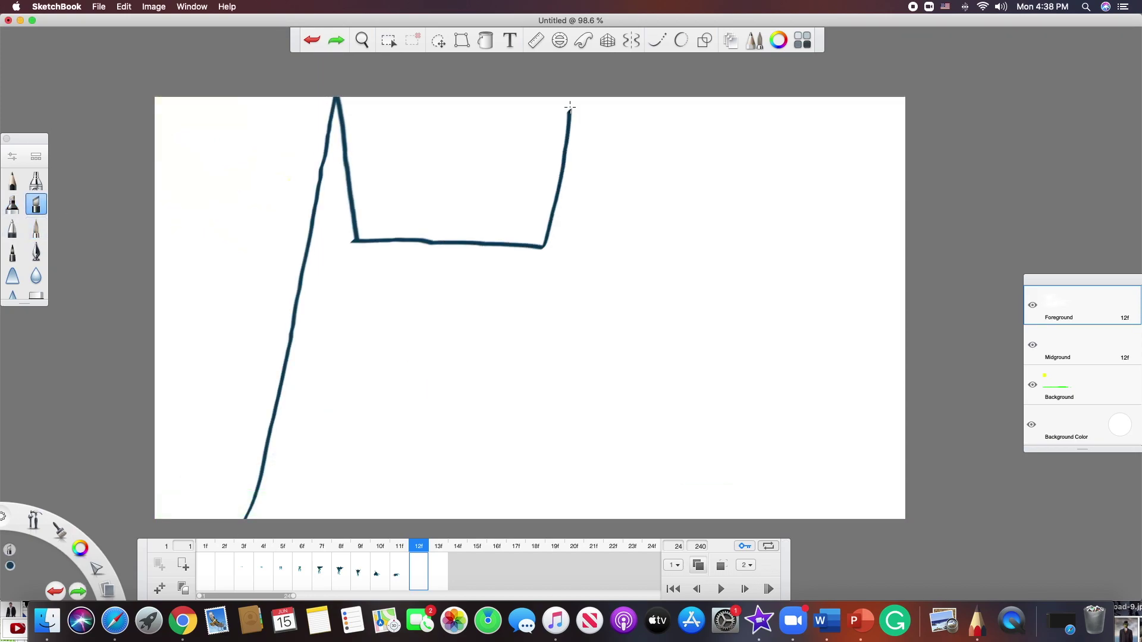
# - Draw a large close-up of the masked head on frame 12 with pointed ears, narrow eye holes and a nose
pyautogui.moveTo(575, 99); pyautogui.dragTo(588, 516)
pyautogui.moveTo(322, 288)
pyautogui.mouseDown()
pyautogui.moveTo(350, 334)
pyautogui.moveTo(324, 289)
pyautogui.mouseUp()
pyautogui.moveTo(452, 336); pyautogui.dragTo(484, 321)
pyautogui.moveTo(287, 519); pyautogui.dragTo(546, 518)
pyautogui.moveTo(411, 369)
pyautogui.mouseDown()
pyautogui.moveTo(388, 430)
pyautogui.moveTo(418, 434)
pyautogui.mouseUp()
pyautogui.press('super+z')
# - Draw a short straight mouth below the nose on frame 12 in black
pyautogui.click(192, 7)
pyautogui.click(968, 225)
pyautogui.moveTo(360, 486); pyautogui.dragTo(425, 484)
# - Fill the cowl, mask and ears of the close-up on frame 12 with dark blue (R 10, G 62, B 91)
pyautogui.click(12, 180)
pyautogui.click(485, 40)
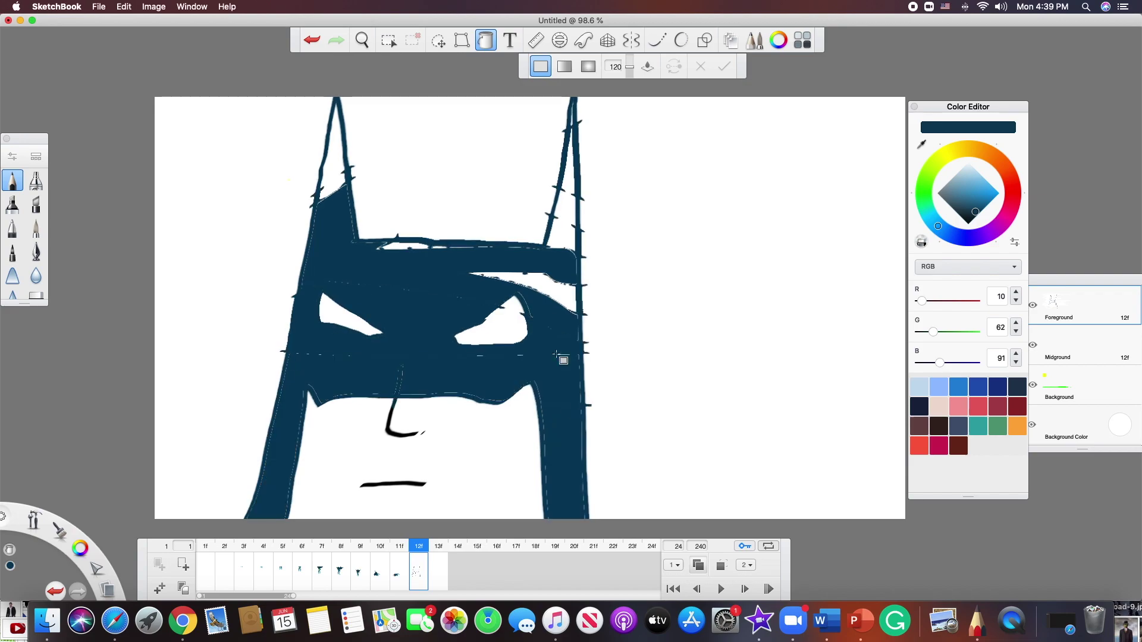
pyautogui.click(535, 286)
pyautogui.click(562, 223)
pyautogui.click(568, 166)
pyautogui.click(332, 167)
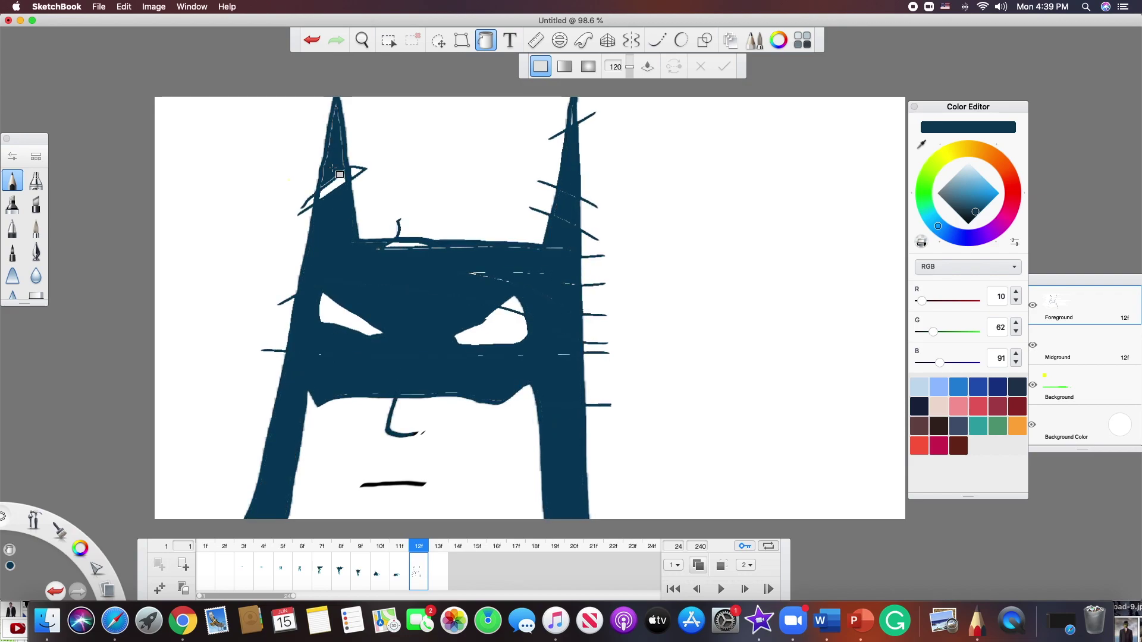
pyautogui.click(332, 184)
# - Try gradient fills on the forehead of the frame 12 close-up
pyautogui.click(564, 66)
pyautogui.click(418, 255)
pyautogui.click(587, 66)
# - Solid-fill the rest of the mask on frame 12 and brush its forehead, eye, lower and outer edges smooth
pyautogui.click(540, 66)
pyautogui.click(528, 273)
pyautogui.click(35, 228)
pyautogui.moveTo(512, 399); pyautogui.dragTo(312, 394)
pyautogui.moveTo(504, 304); pyautogui.dragTo(522, 312)
pyautogui.moveTo(369, 236)
pyautogui.mouseDown()
pyautogui.moveTo(583, 255)
pyautogui.moveTo(586, 395)
pyautogui.mouseUp()
# - Paint over the stray lines outside the cowl and ears on frame 12 with white
pyautogui.click(969, 166)
pyautogui.click(915, 107)
pyautogui.moveTo(602, 237)
pyautogui.mouseDown()
pyautogui.moveTo(599, 403)
pyautogui.moveTo(525, 195)
pyautogui.mouseUp()
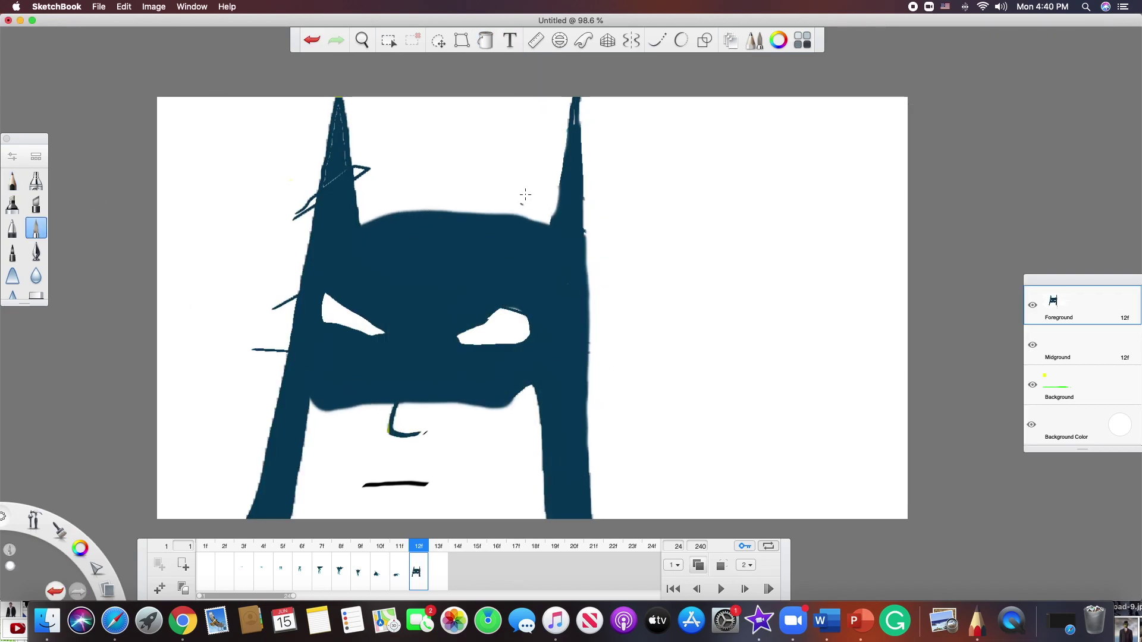
pyautogui.moveTo(364, 169)
pyautogui.mouseDown()
pyautogui.moveTo(286, 296)
pyautogui.moveTo(267, 351)
pyautogui.mouseUp()
# - Sample the cowl's dark blue and touch up both ears on frame 12 with the marker
pyautogui.click(12, 204)
pyautogui.click(778, 40)
pyautogui.keyDown('alt'); pyautogui.click(497, 266); pyautogui.keyUp('alt')
pyautogui.moveTo(581, 144); pyautogui.dragTo(568, 106)
pyautogui.moveTo(344, 101); pyautogui.dragTo(322, 197)
# - Fill the lower face on frame 12 with the light skin tone (R 239, G 220, B 211)
pyautogui.click(939, 406)
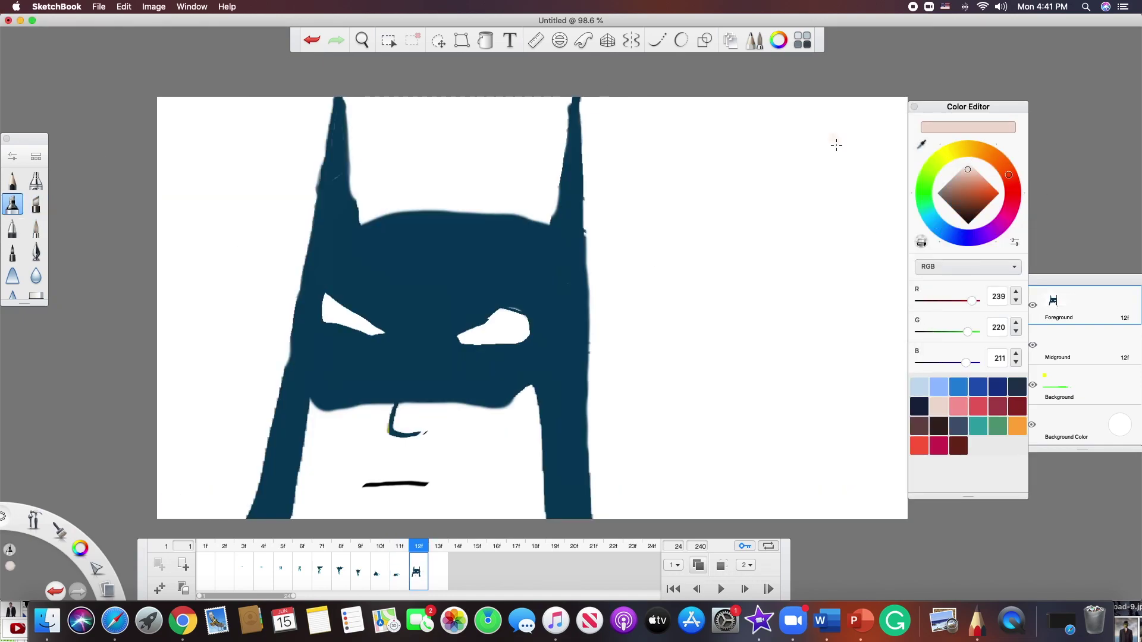
pyautogui.click(486, 39)
pyautogui.click(464, 452)
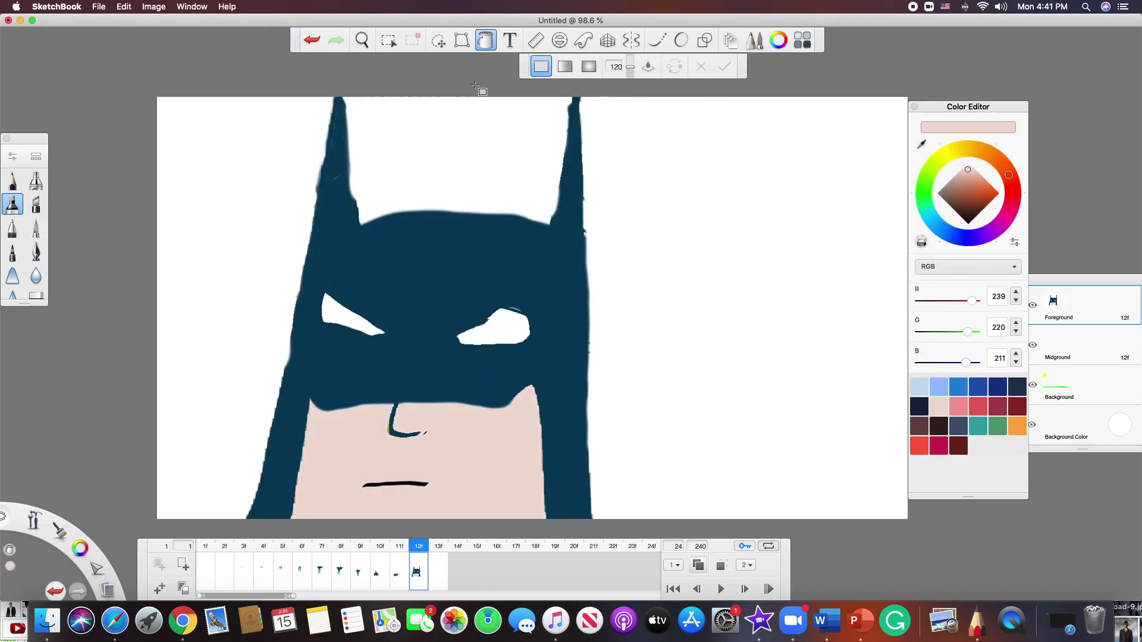
# - Replace frame 13 with a duplicate of frame 12's close-up
pyautogui.click(435, 575)
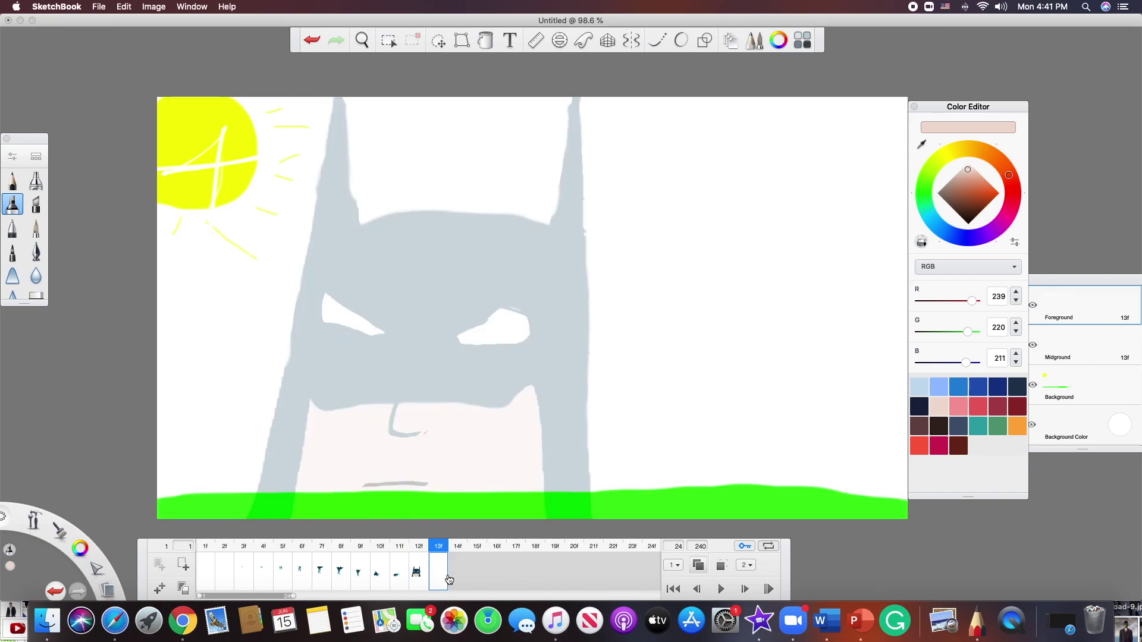
pyautogui.click(185, 588)
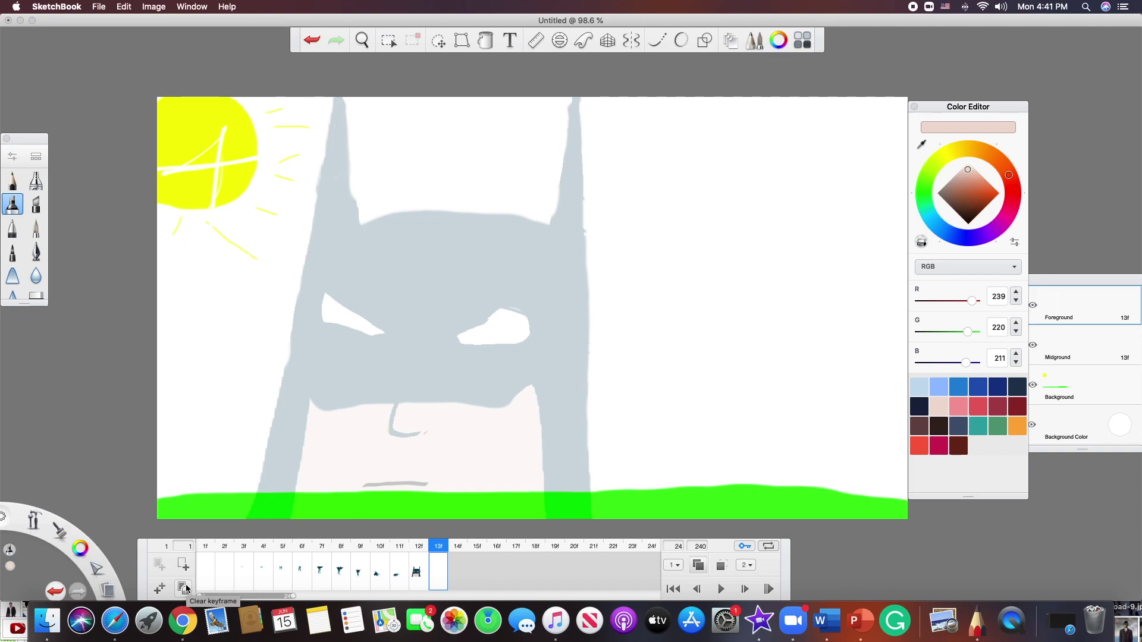
pyautogui.click(153, 588)
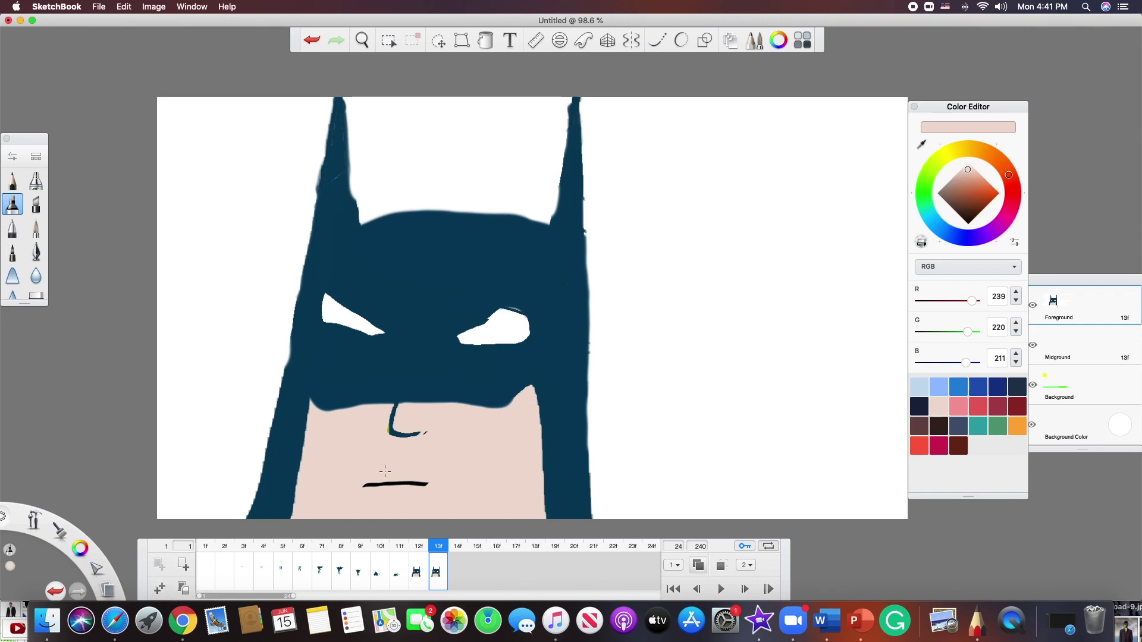
# - Paint over the closed mouth on frame 13 and outline a rounded rectangular open mouth with a black pencil
pyautogui.click(36, 204)
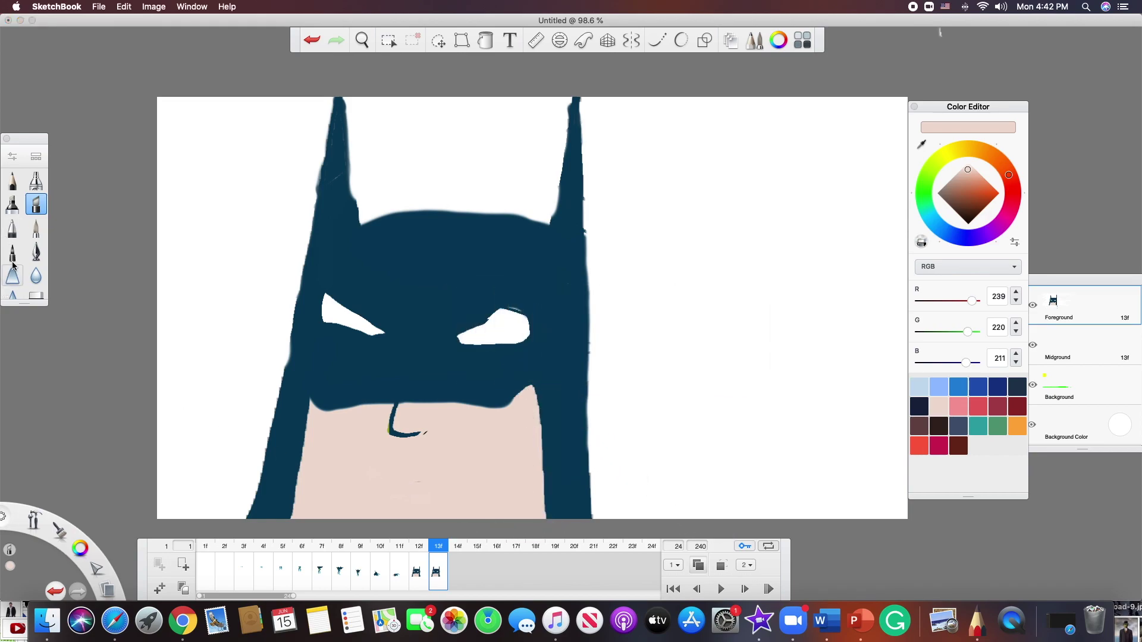
pyautogui.click(13, 181)
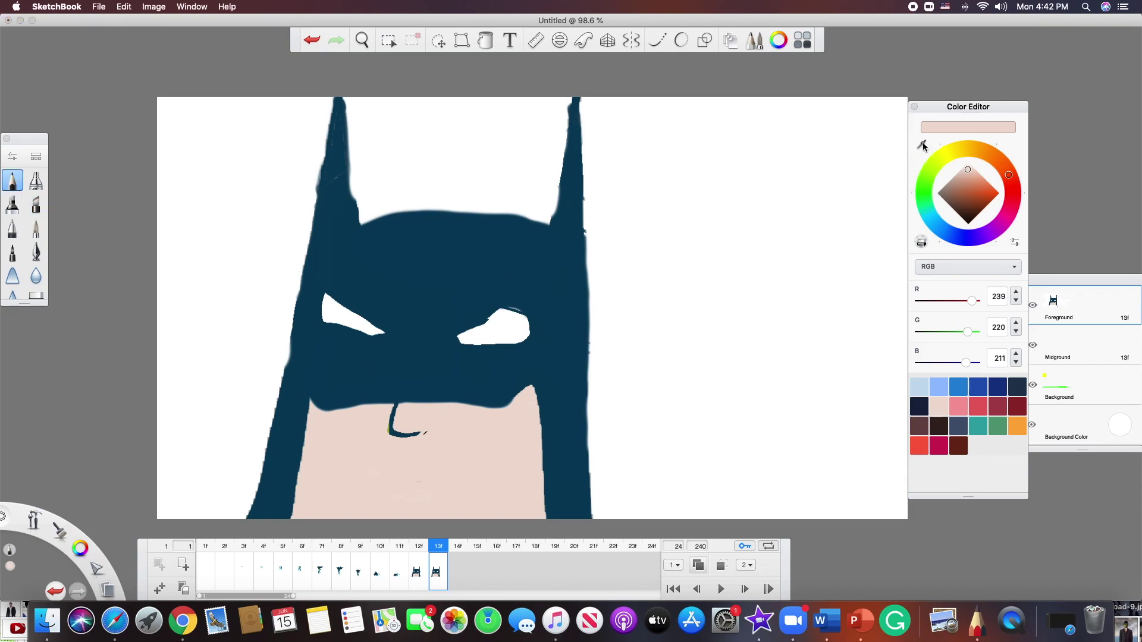
pyautogui.click(776, 45)
pyautogui.click(776, 46)
pyautogui.moveTo(966, 169); pyautogui.dragTo(969, 223)
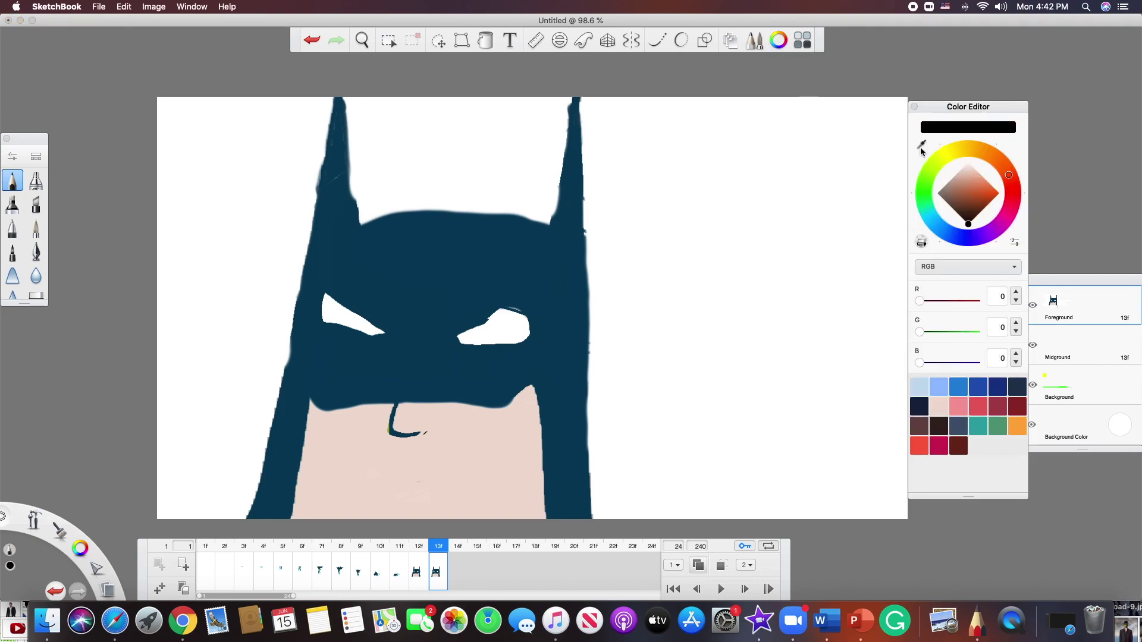
pyautogui.click(916, 108)
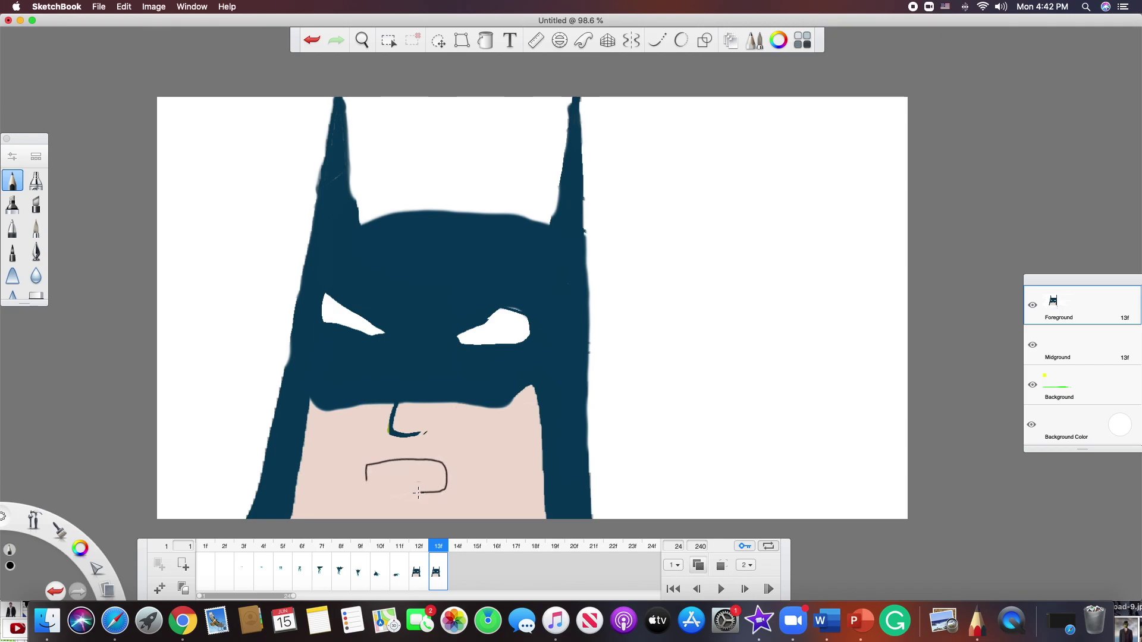
pyautogui.moveTo(418, 493); pyautogui.dragTo(375, 493)
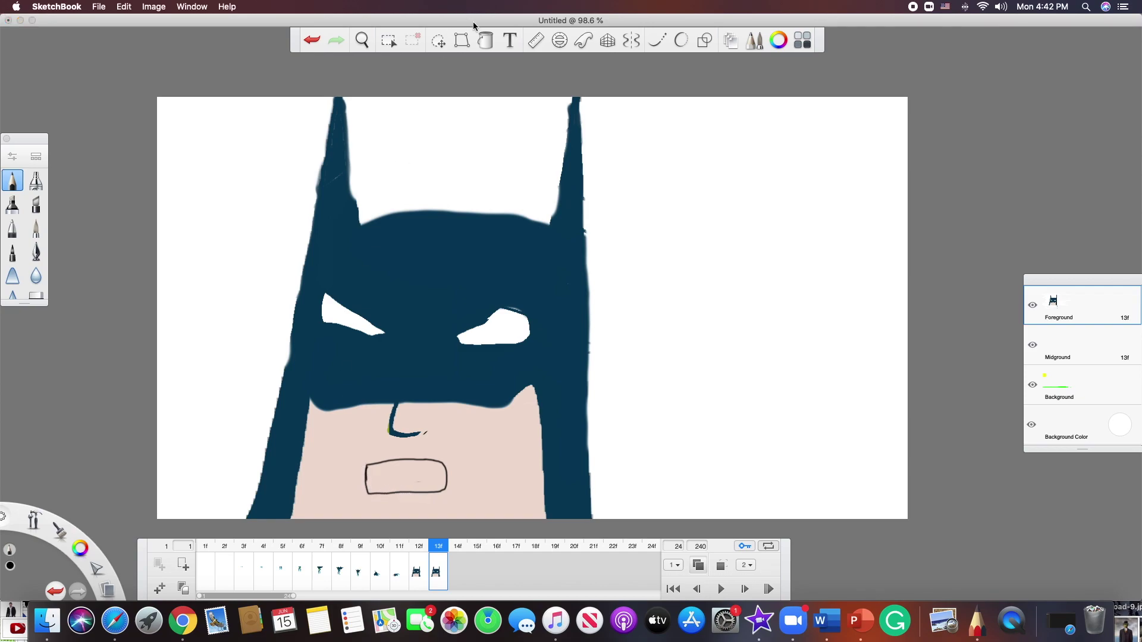
# - Sample the white of the eye and fill the mouth outline on frame 13 with it
pyautogui.click(779, 40)
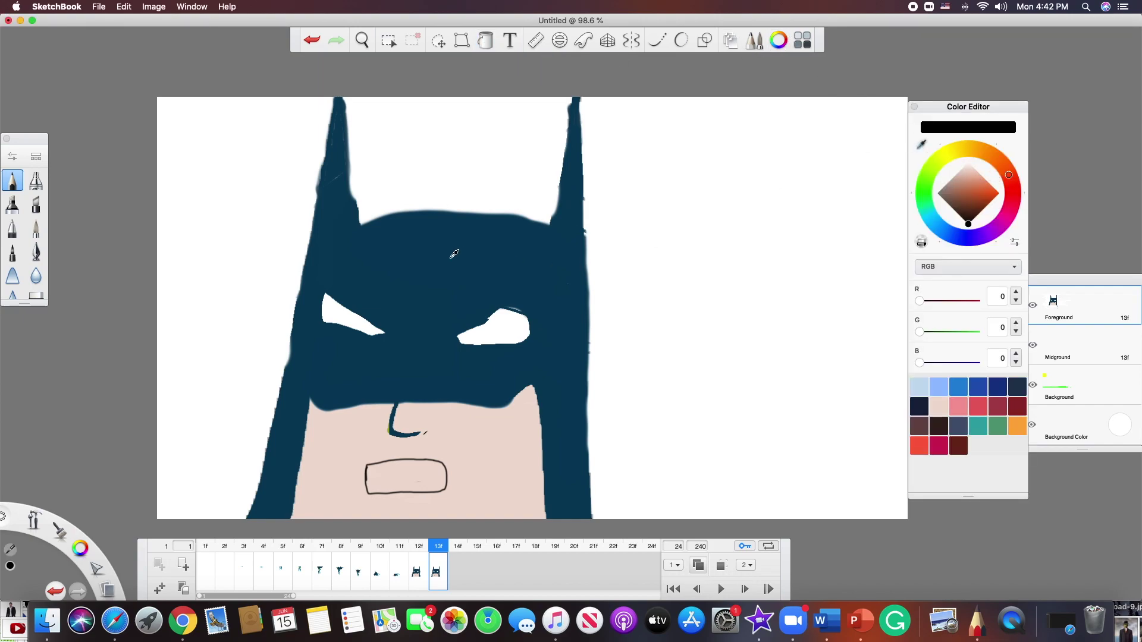
pyautogui.click(486, 329)
pyautogui.scroll(-2, 496, 331)
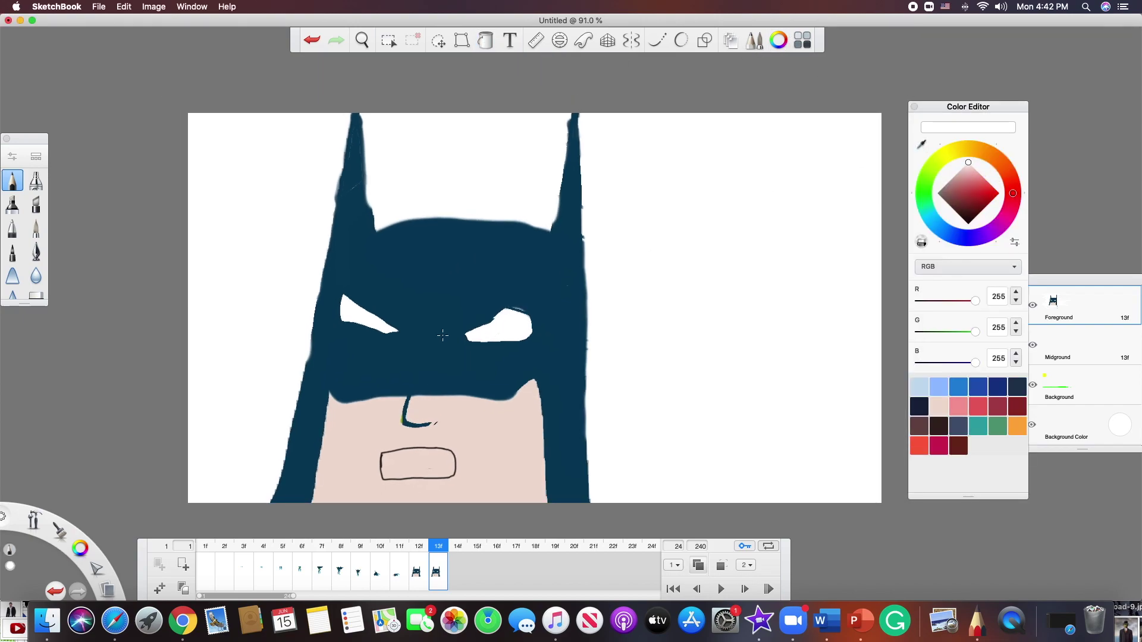
pyautogui.click(487, 41)
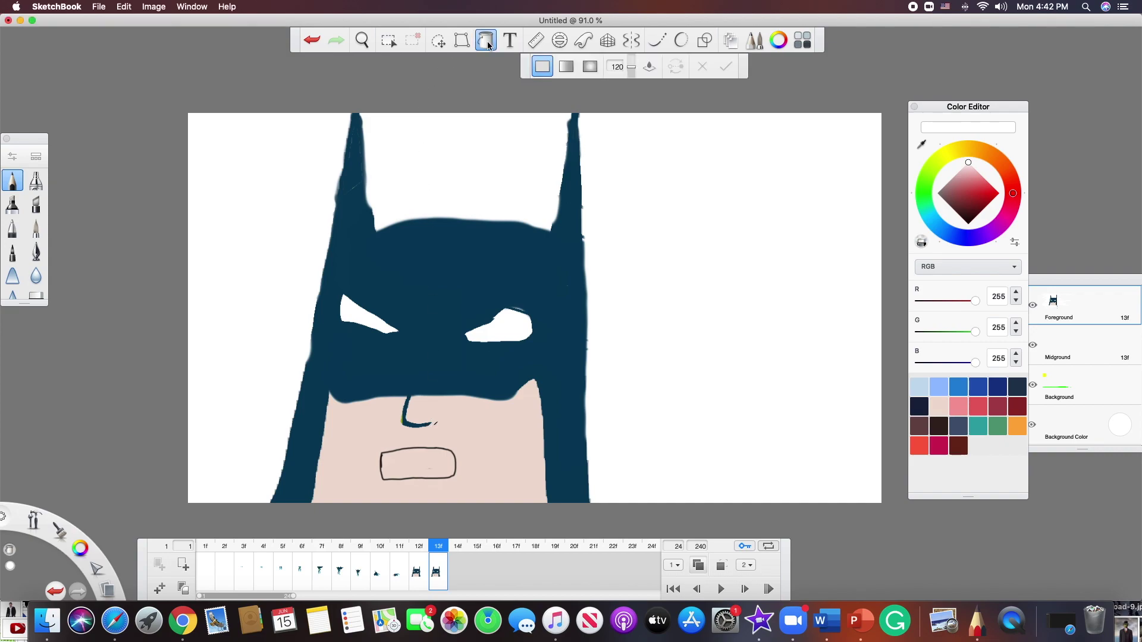
pyautogui.click(422, 460)
# - Move the open-mouth drawing from frame 13 to frame 15 and return to frame 12
pyautogui.click(419, 580)
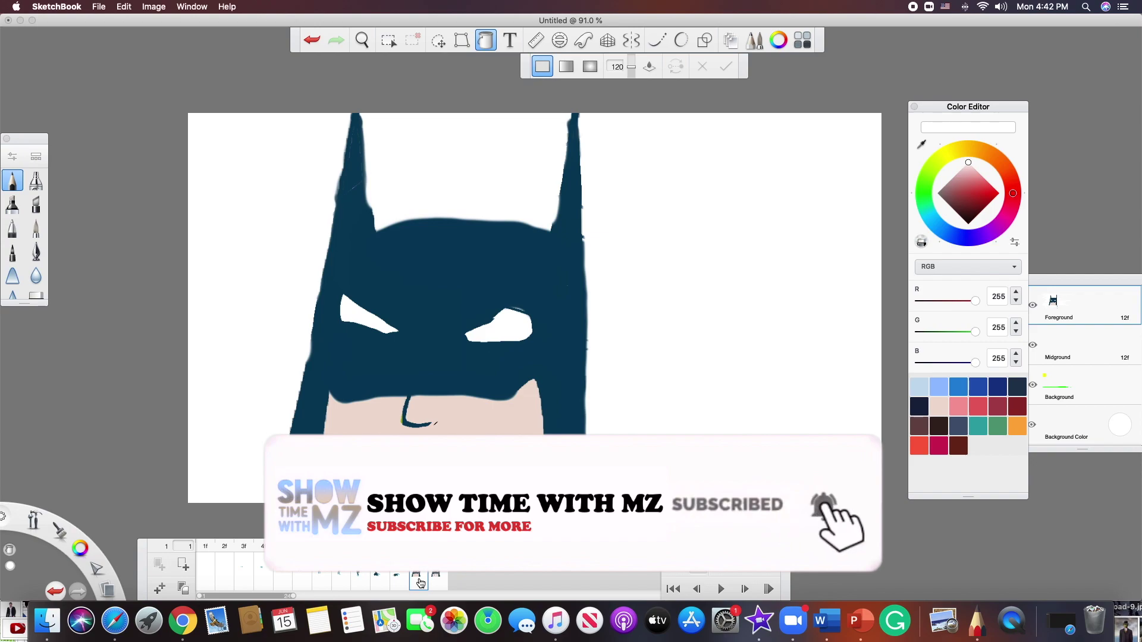
pyautogui.click(483, 575)
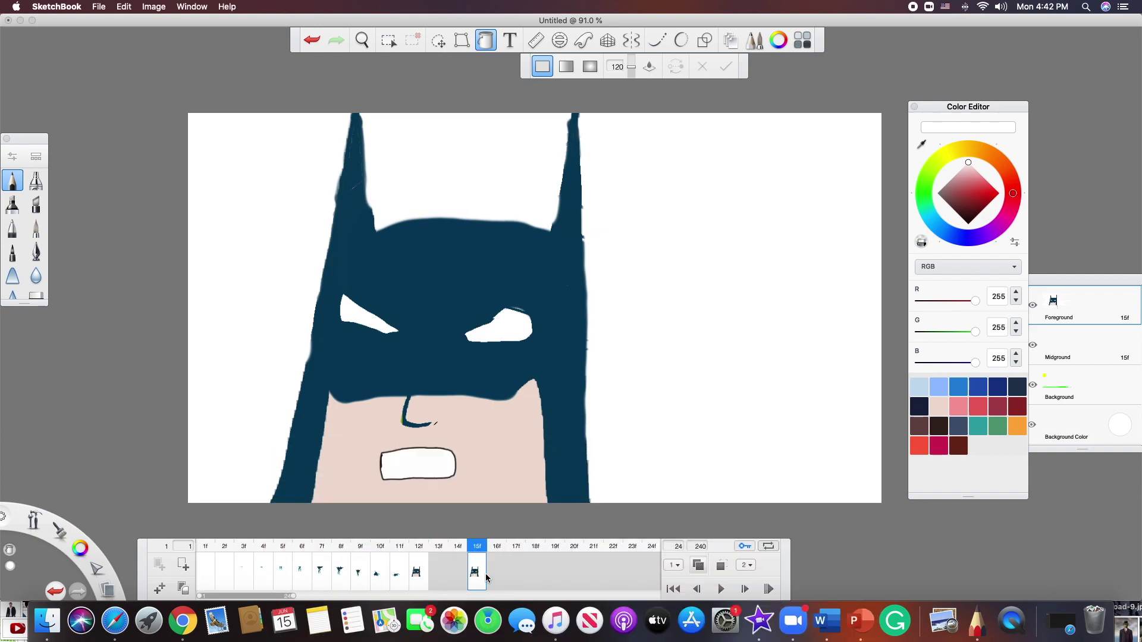
pyautogui.click(419, 576)
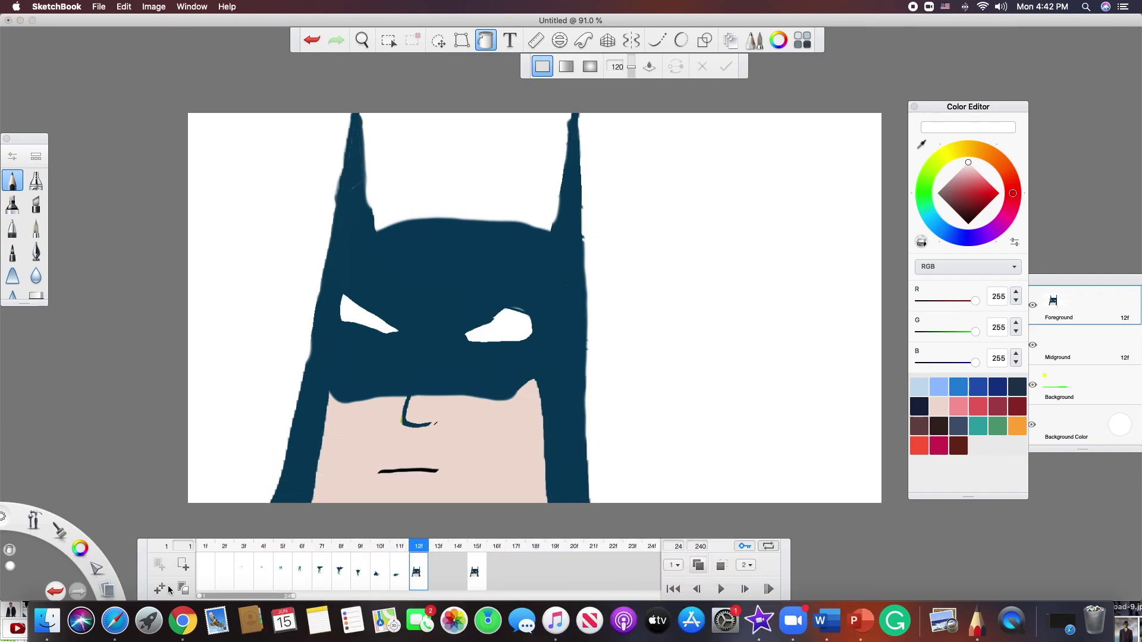
# - Play back the animation and check the hold across frames 12 to 14
pyautogui.click(721, 589)
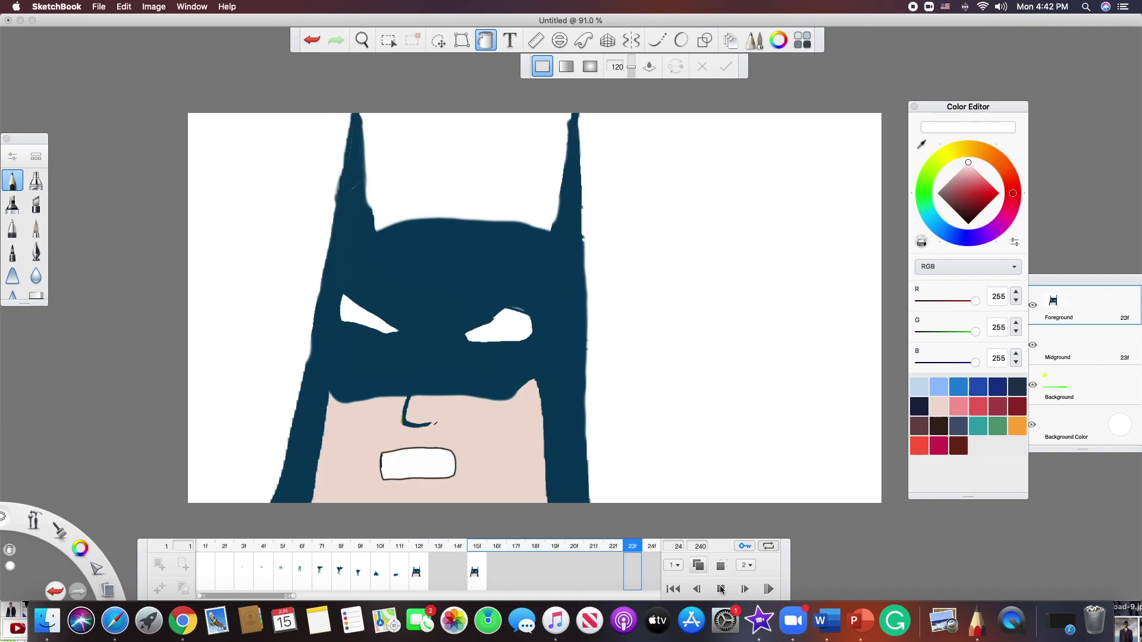
pyautogui.click(721, 589)
pyautogui.click(416, 572)
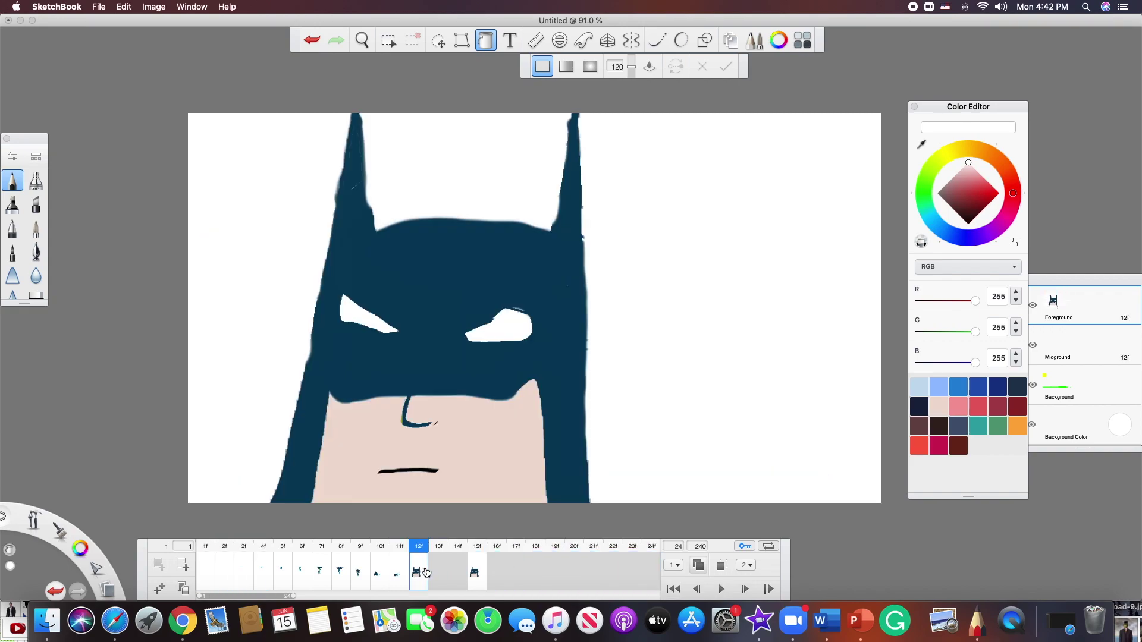
pyautogui.click(439, 572)
pyautogui.click(454, 573)
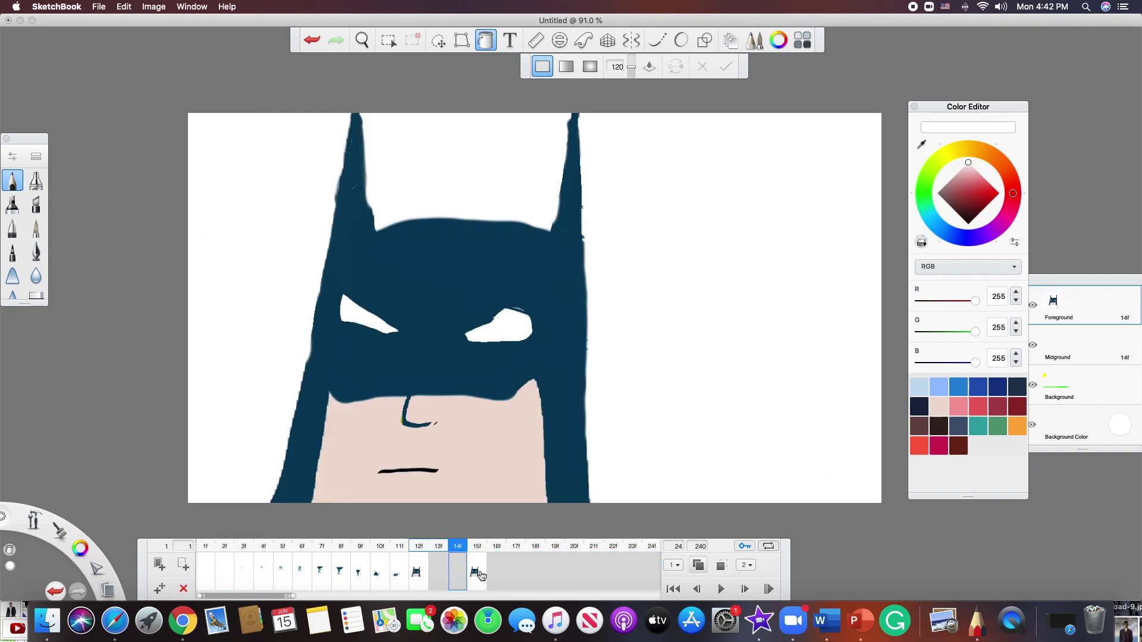
# - Duplicate frame 15's close-up to frame 16 and redraw its mouth as a larger open shape filled with white
pyautogui.click(478, 573)
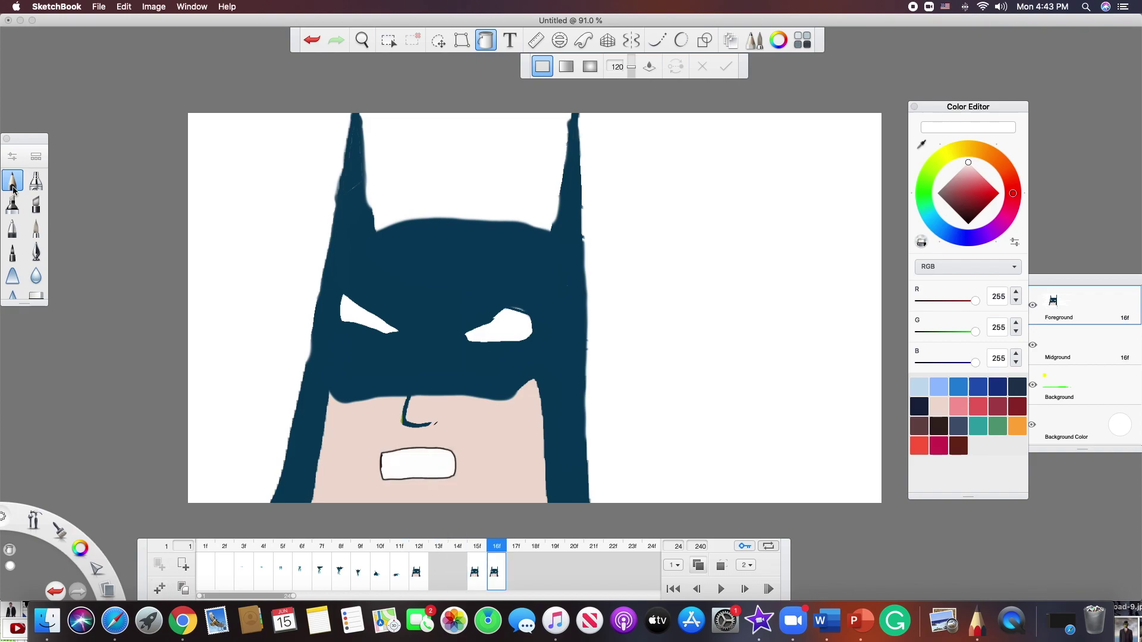
pyautogui.click(939, 406)
pyautogui.click(36, 204)
pyautogui.click(36, 229)
pyautogui.moveTo(386, 464)
pyautogui.mouseDown()
pyautogui.moveTo(452, 464)
pyautogui.moveTo(387, 471)
pyautogui.mouseUp()
pyautogui.click(12, 181)
pyautogui.click(485, 40)
pyautogui.click(969, 163)
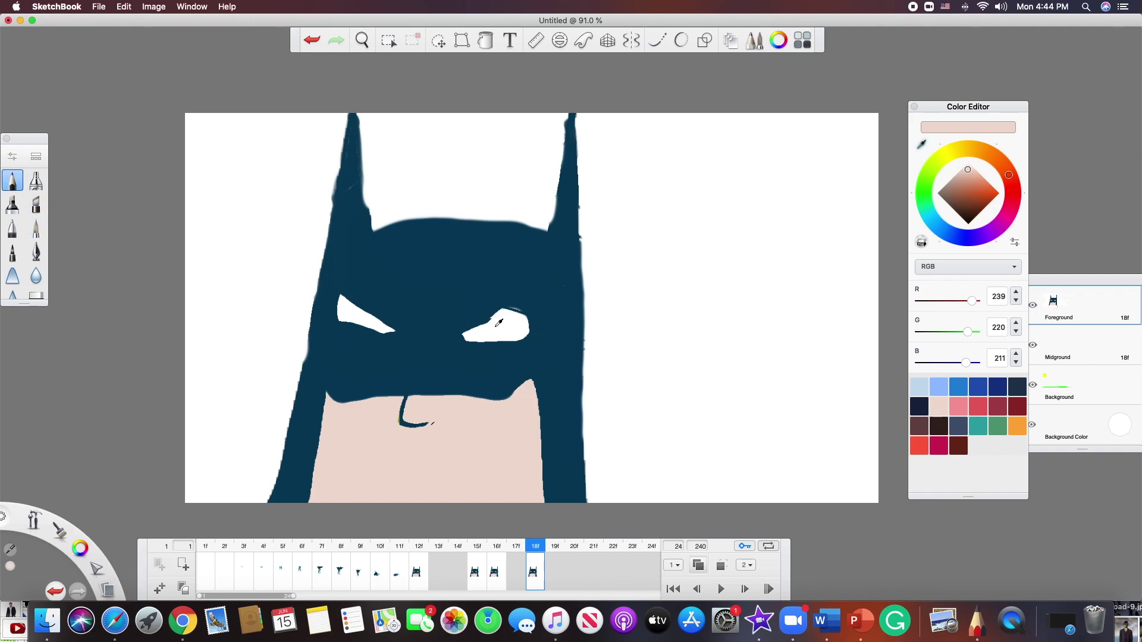
# - Play back the animation to review the mouth movement in the talking close-up
pyautogui.click(718, 592)
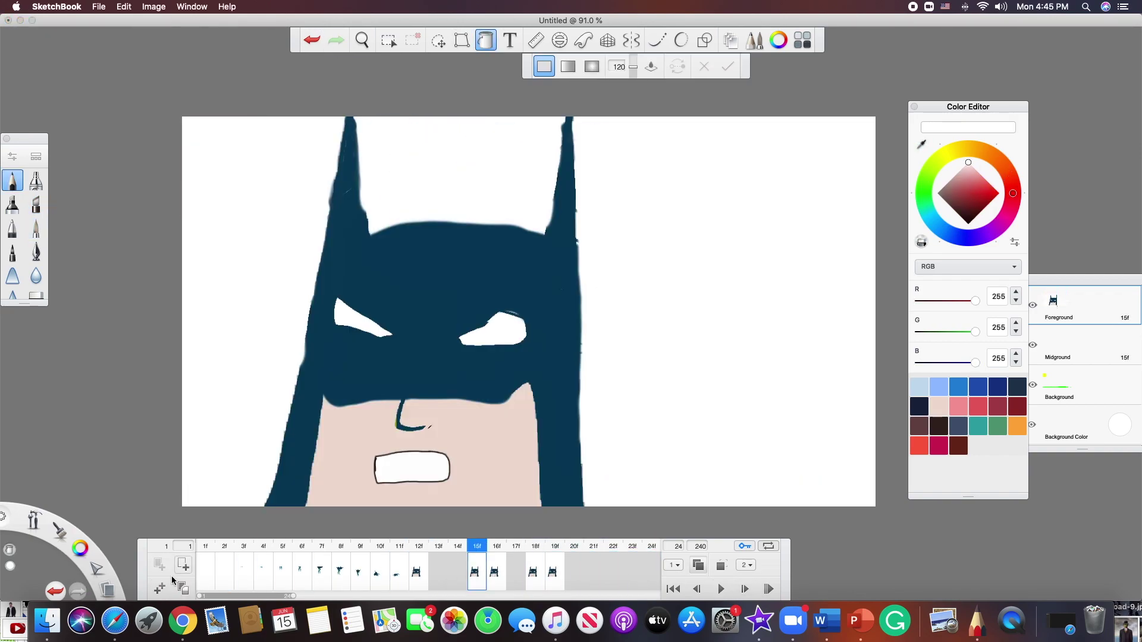
pyautogui.click(719, 590)
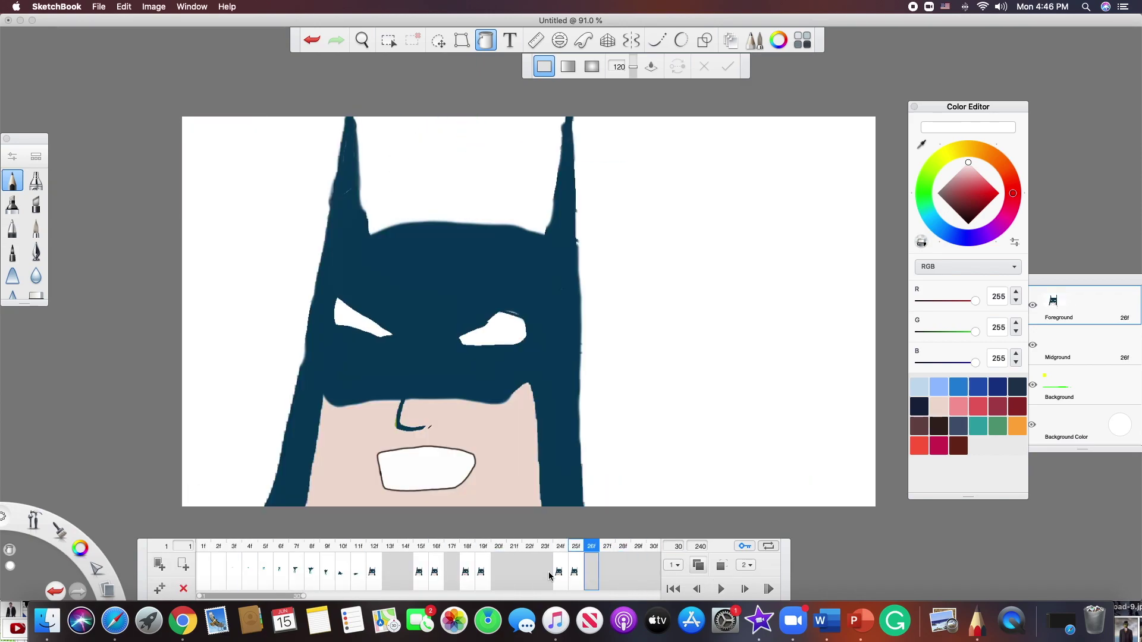
pyautogui.click(720, 589)
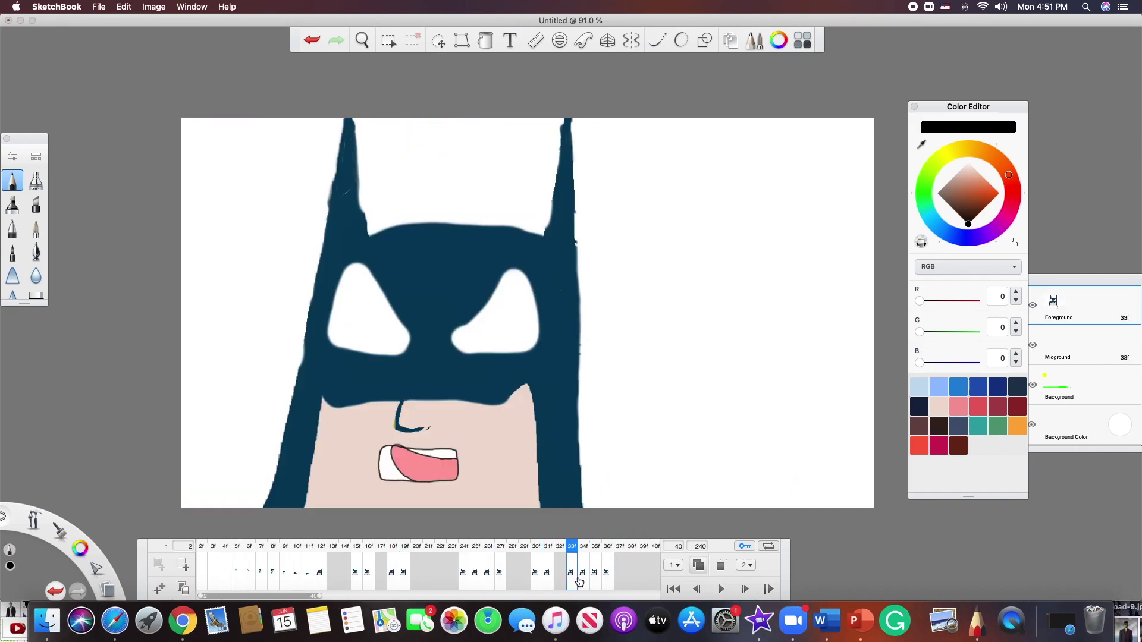
pyautogui.click(630, 572)
pyautogui.click(721, 589)
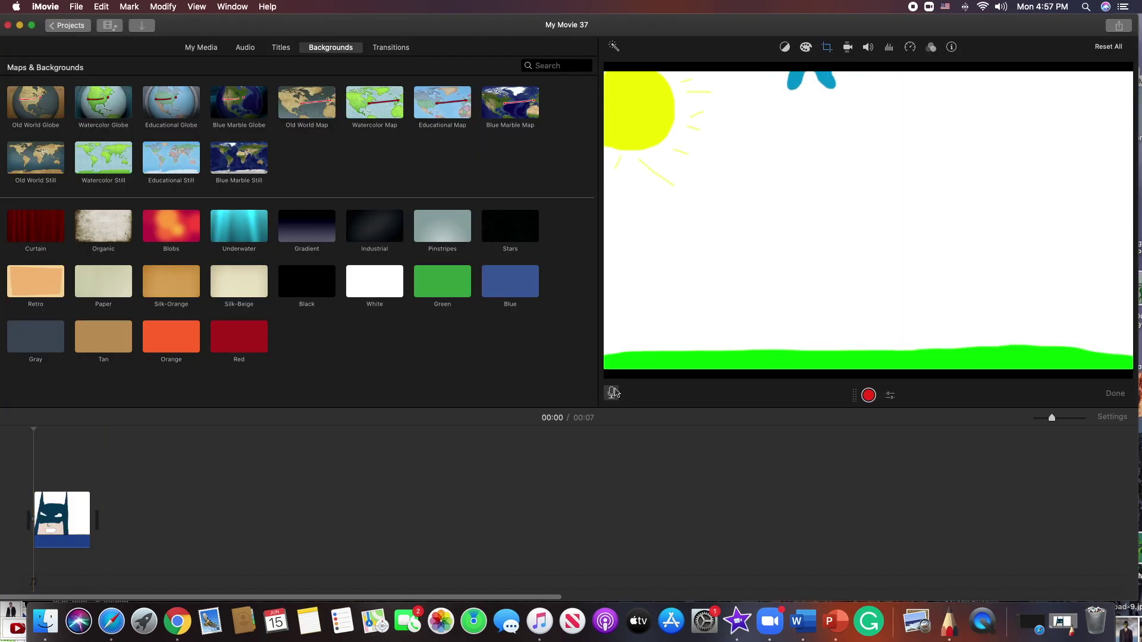
# - In iMovie, record a voiceover of about 4.7 s over the animation clip and play it back
pyautogui.click(869, 396)
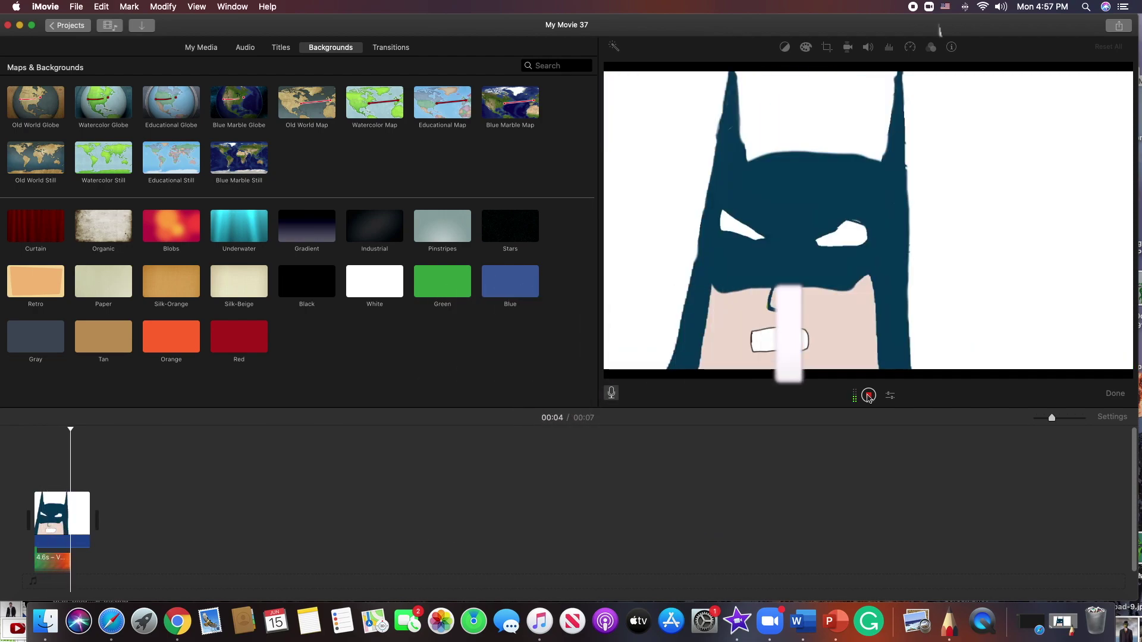
pyautogui.click(869, 396)
pyautogui.press('space')
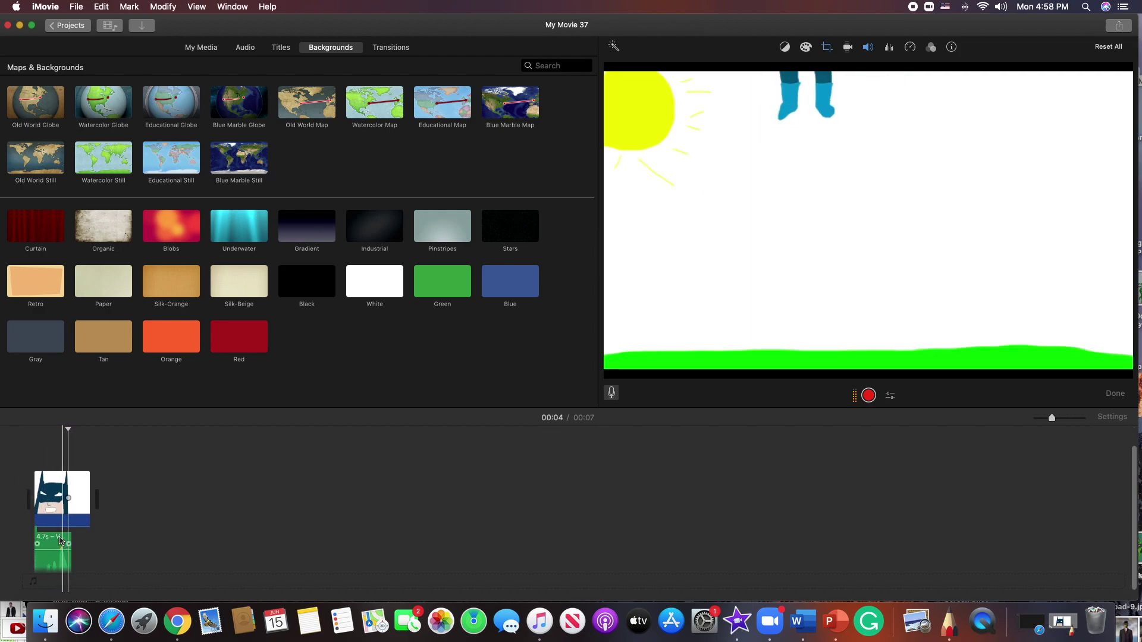
# - Trim the end of the second voiceover clip to 1.0 s, checking it by playback
pyautogui.click(36, 537)
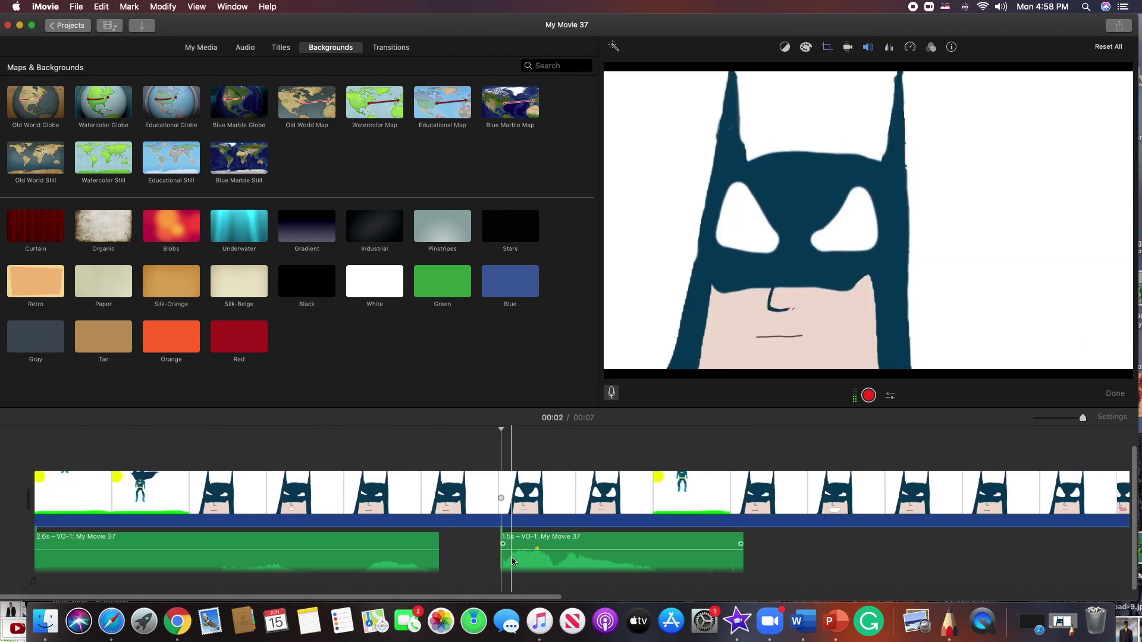
pyautogui.click(582, 505)
pyautogui.moveTo(682, 544); pyautogui.dragTo(598, 544)
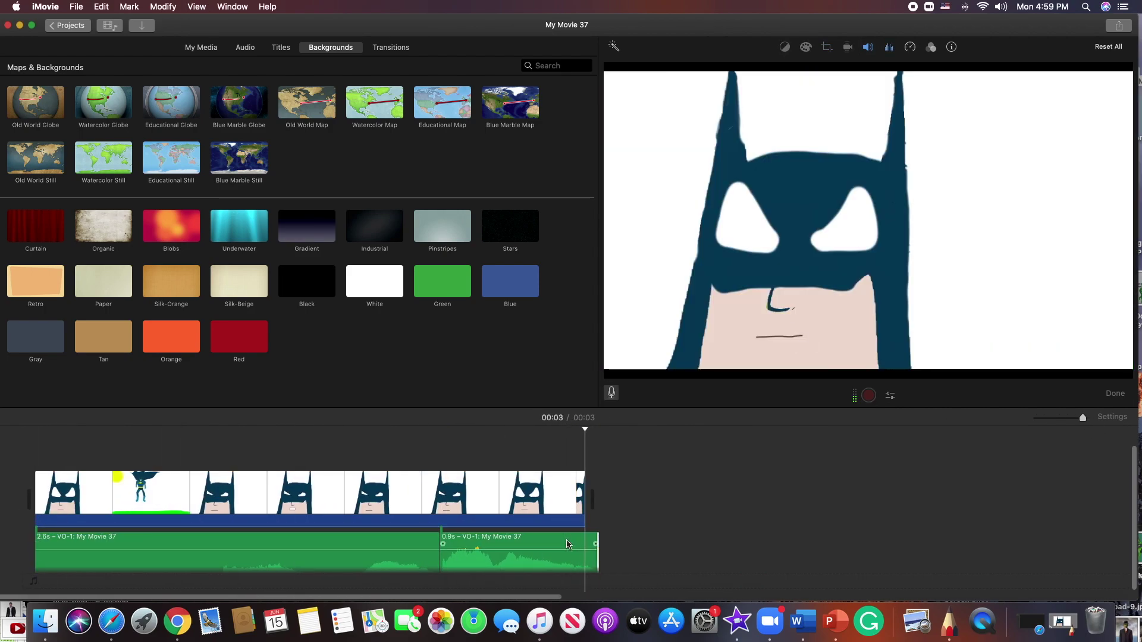
pyautogui.press('space')
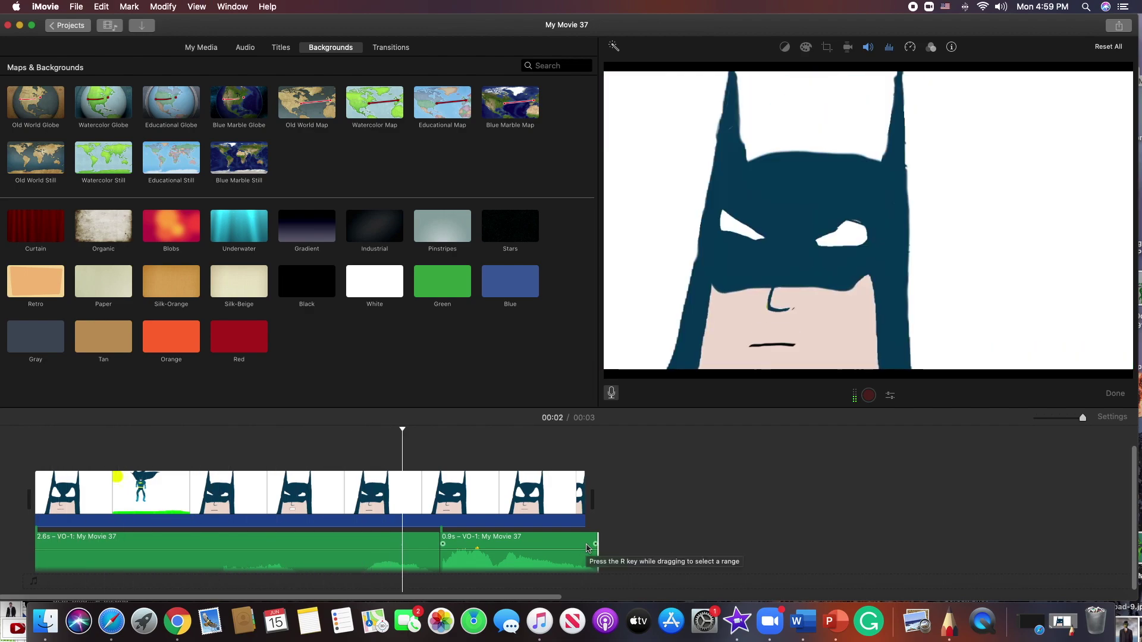
pyautogui.moveTo(588, 548); pyautogui.dragTo(616, 548)
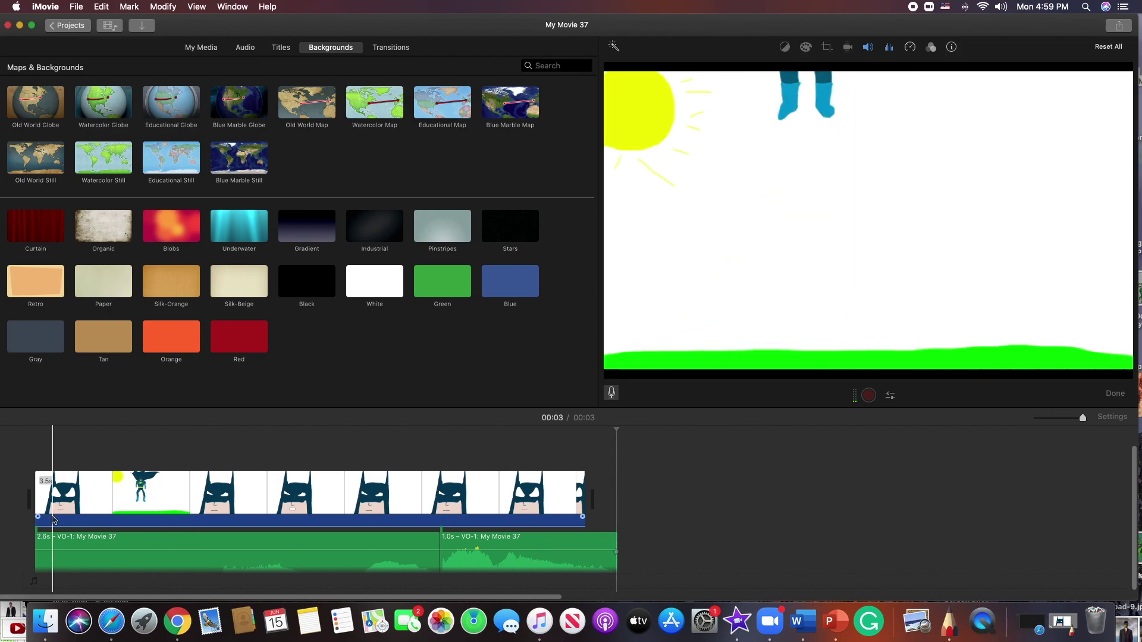
# - Apply the Pitch Down 2 audio effect to the first voiceover clip and play the movie from the start
pyautogui.click(80, 557)
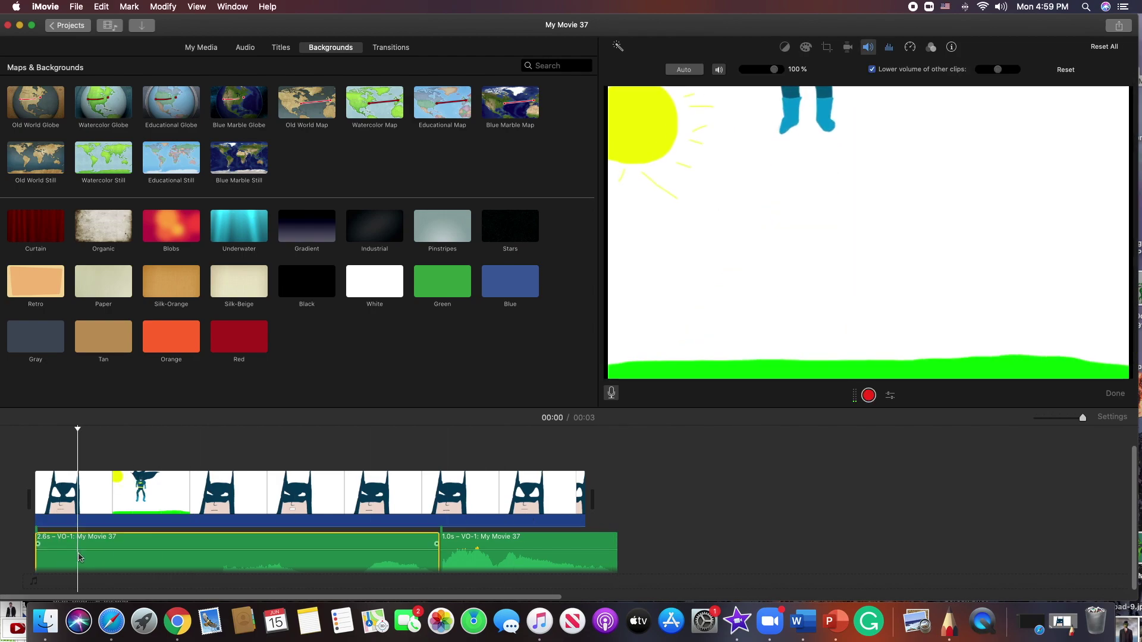
pyautogui.click(932, 47)
pyautogui.click(949, 72)
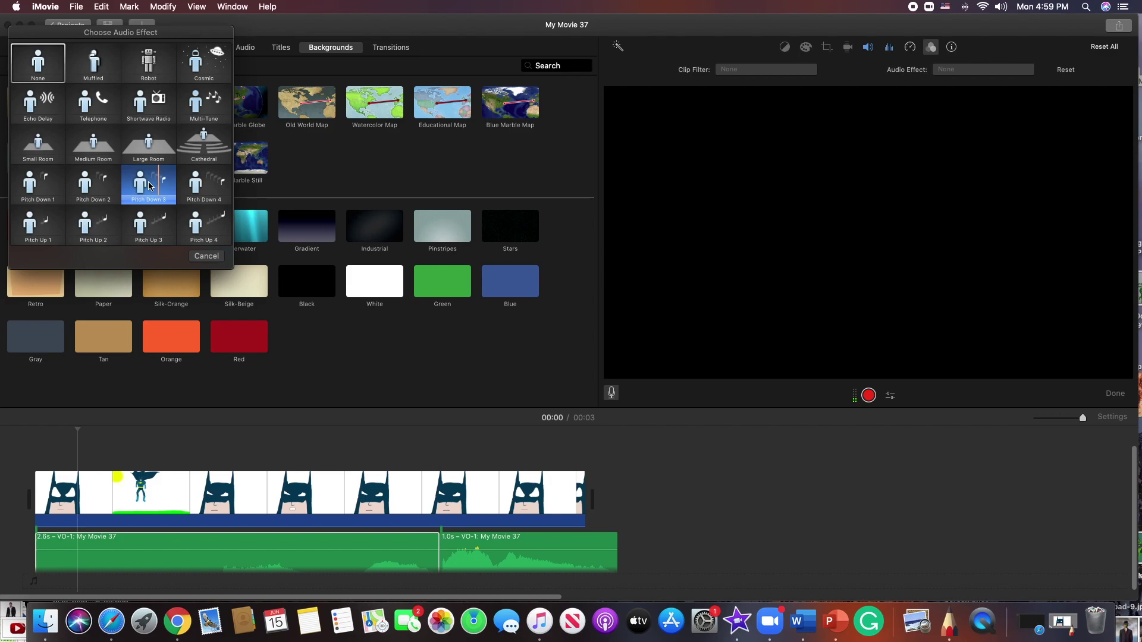
pyautogui.click(97, 188)
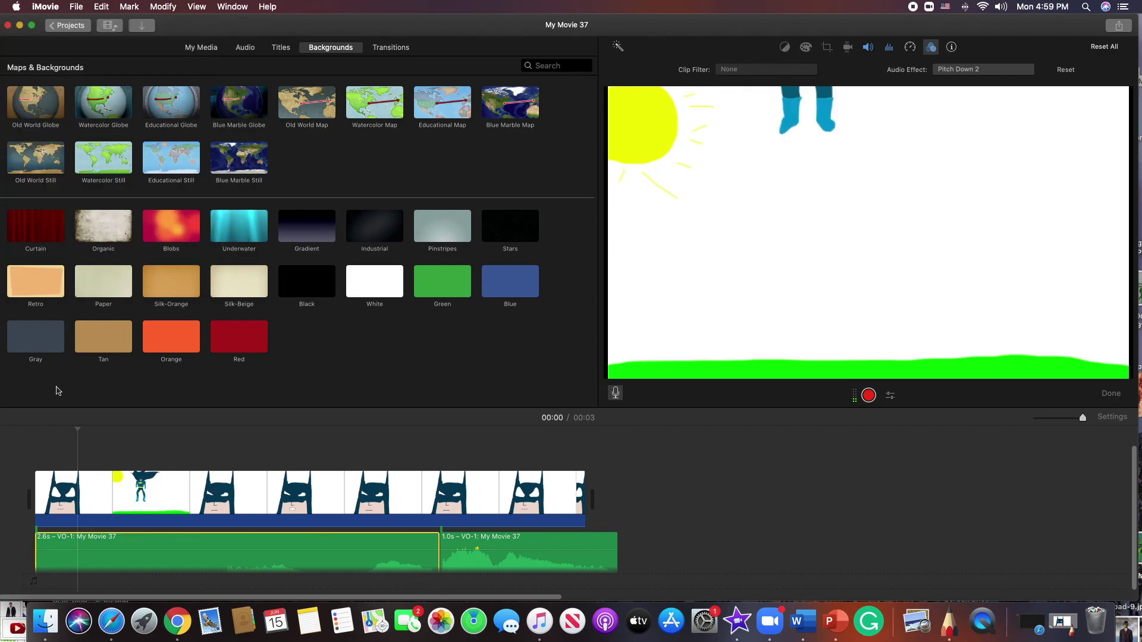
pyautogui.click(27, 438)
pyautogui.press('space')
pyautogui.press('space')
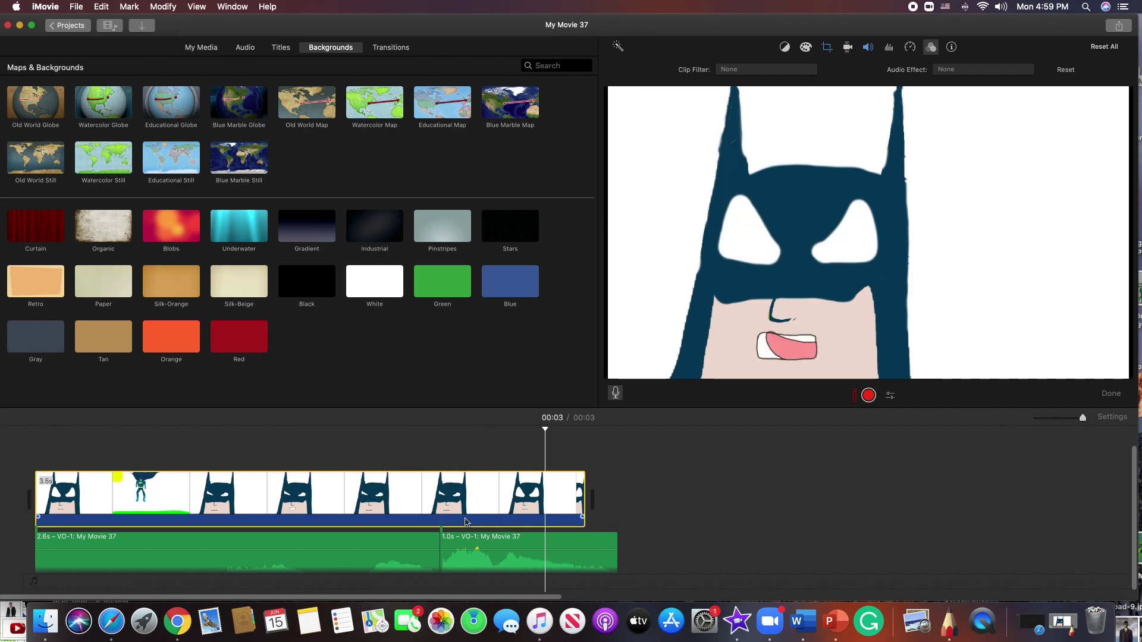
# - Apply the Pitch Down 2 audio effect to the second voiceover clip and replay the movie from the start
pyautogui.click(470, 540)
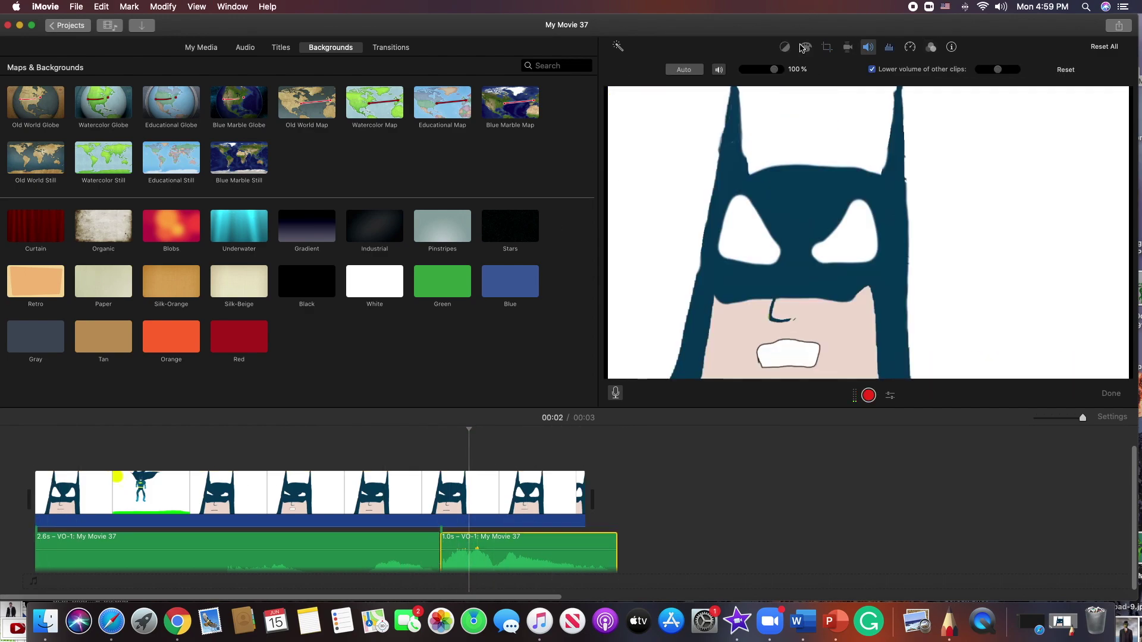
pyautogui.click(932, 47)
pyautogui.click(983, 70)
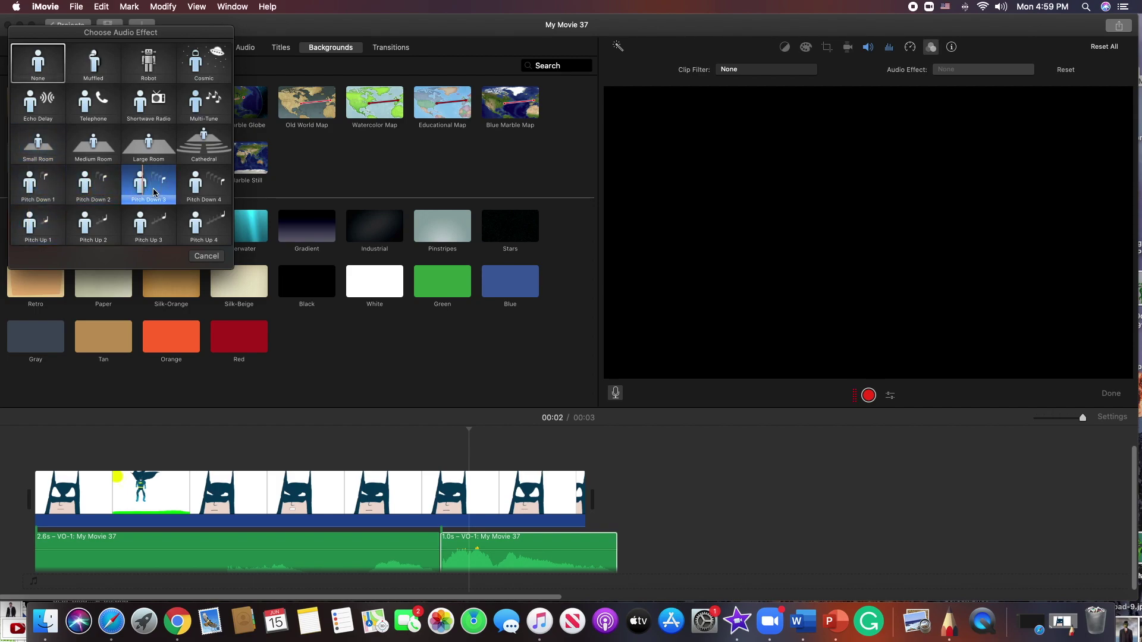
pyautogui.click(97, 194)
pyautogui.click(7, 459)
pyautogui.press('space')
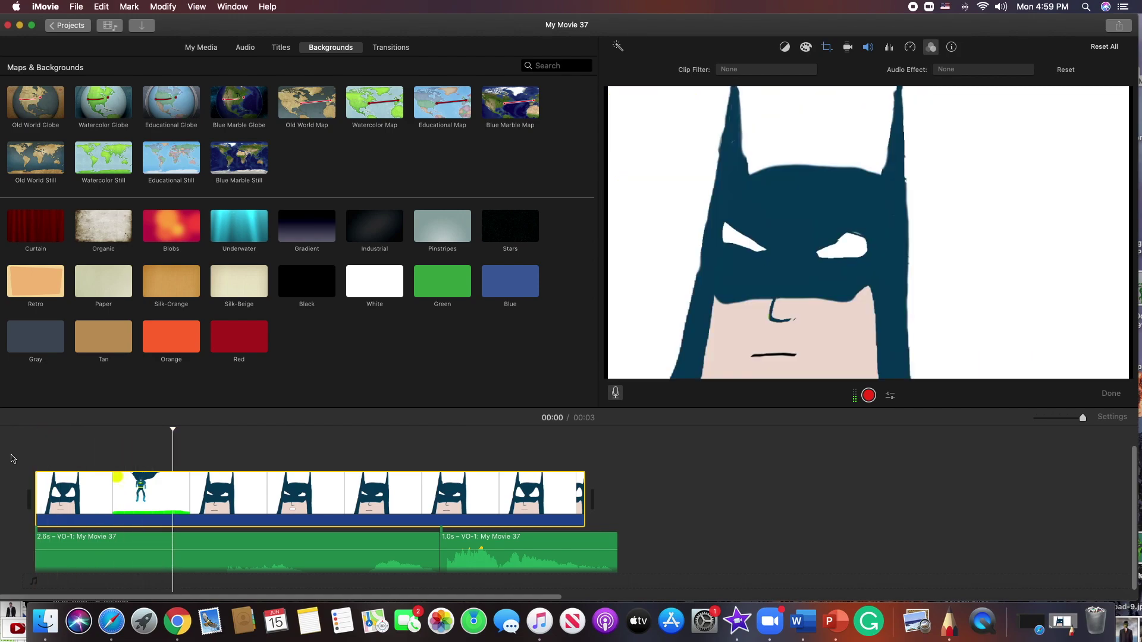